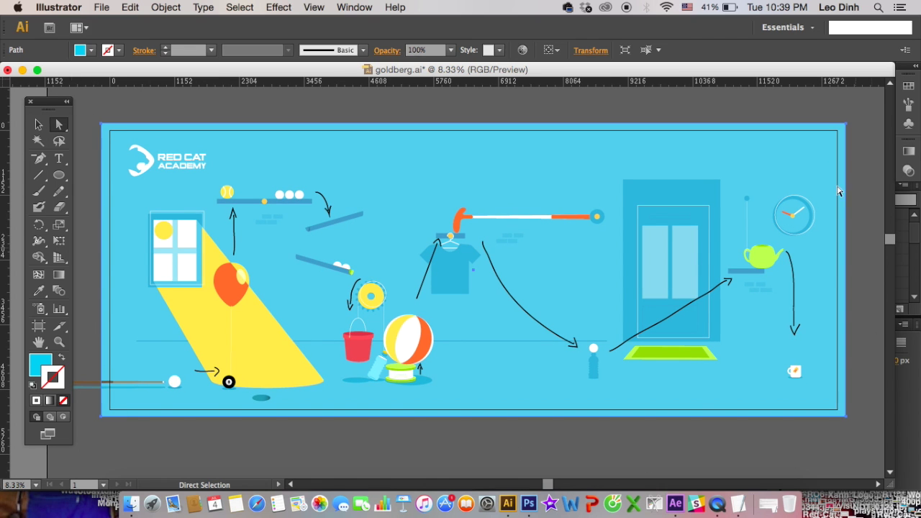
# Step: Zoom in twice on the left side of the machine around the balloon and pool cue
pyautogui.hscroll(-3, 316, 198)
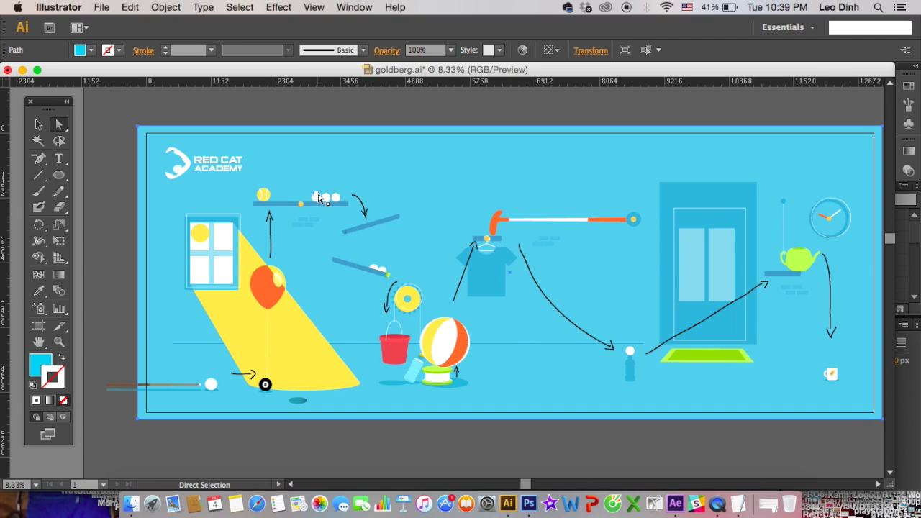
pyautogui.press('super+equal')
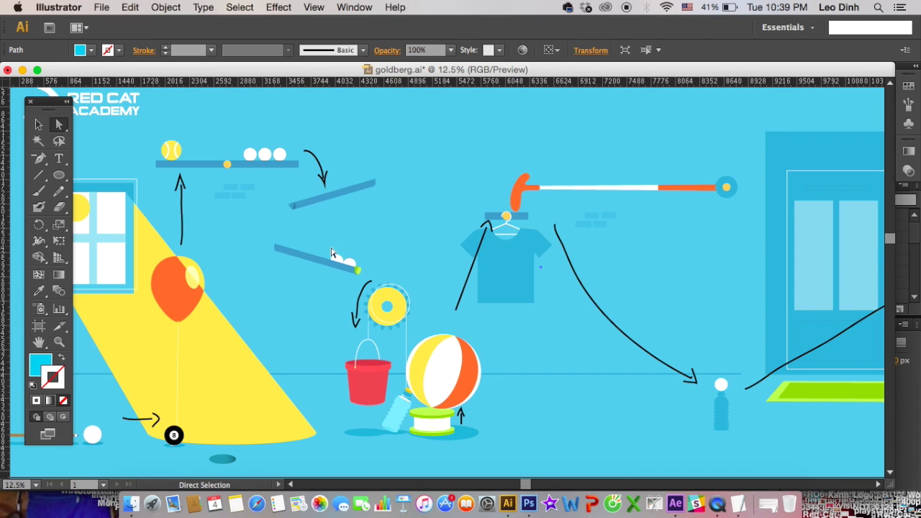
pyautogui.hscroll(-5, 374, 252)
pyautogui.hscroll(-2, 360, 252)
pyautogui.press('super+equal')
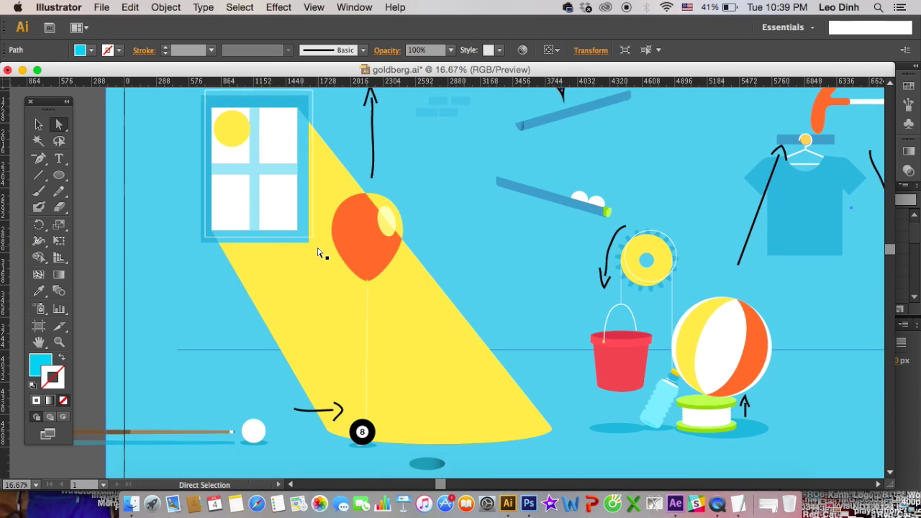
pyautogui.hscroll(2, 319, 252)
pyautogui.scroll(-1, 319, 252)
pyautogui.hscroll(-5, 272, 385)
pyautogui.scroll(-3, 272, 385)
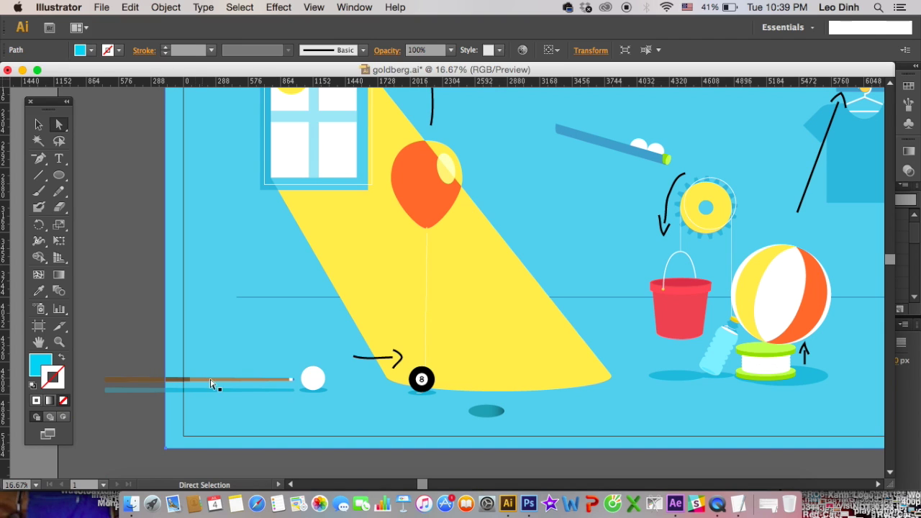
# Step: Switch to the Selection tool and pan across the eight ball, bucket and beach ball
pyautogui.press('v')
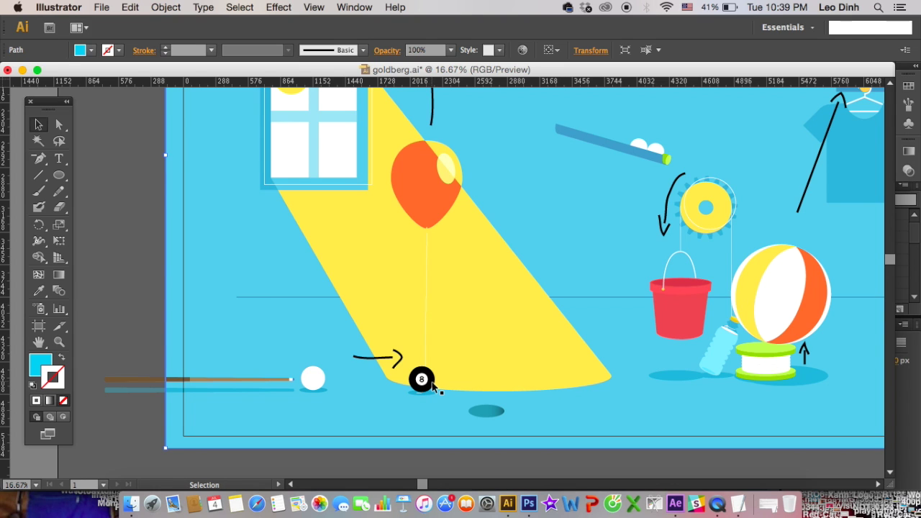
pyautogui.hscroll(2, 431, 386)
pyautogui.hscroll(-2, 432, 387)
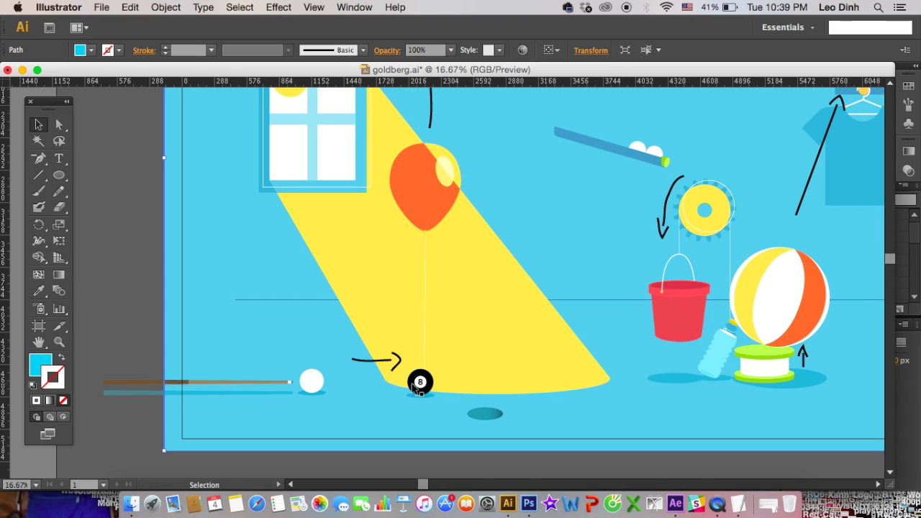
pyautogui.scroll(2, 428, 198)
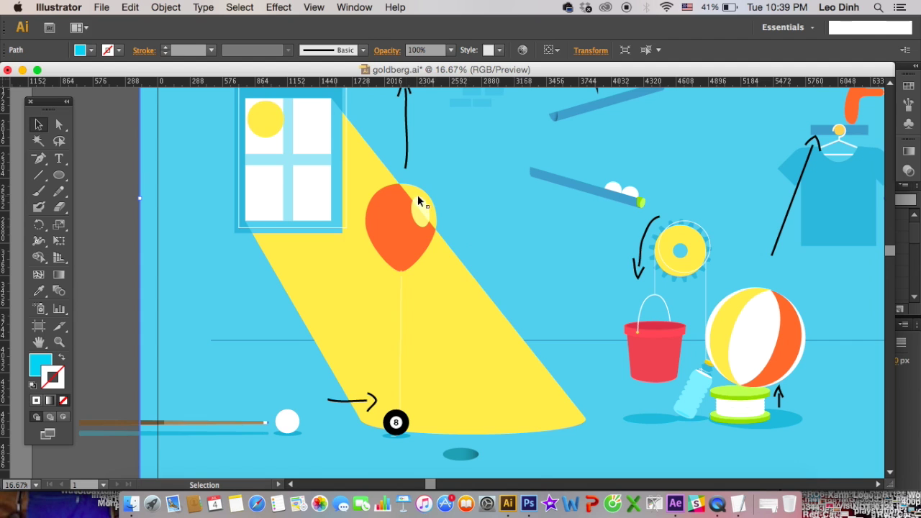
pyautogui.scroll(3, 424, 226)
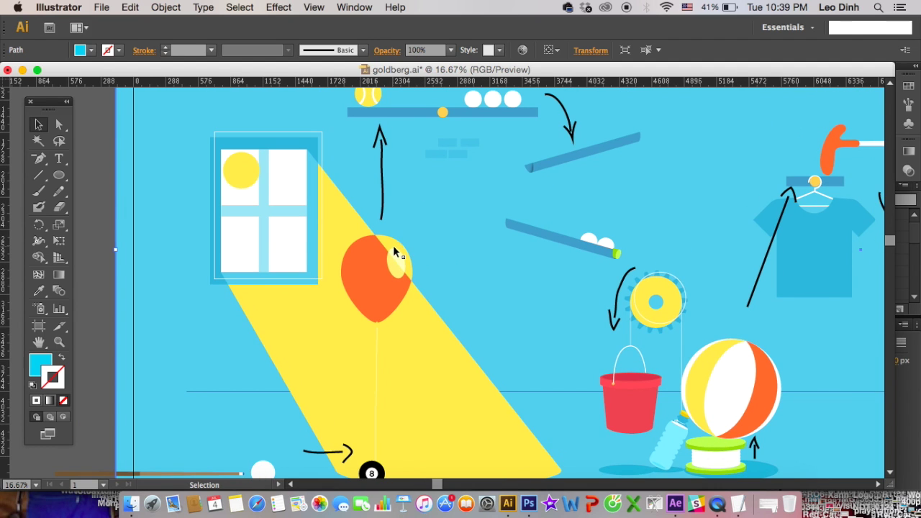
pyautogui.scroll(4, 393, 245)
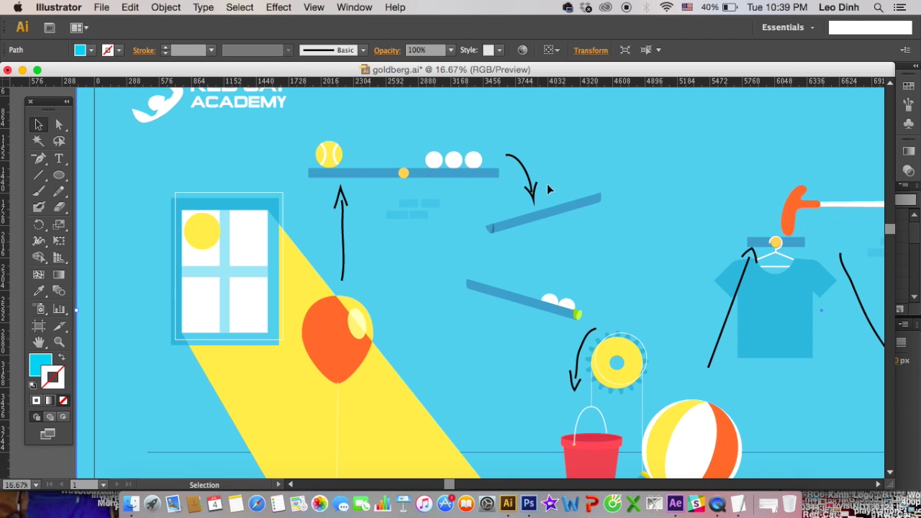
pyautogui.hscroll(3, 493, 256)
pyautogui.scroll(-1, 493, 257)
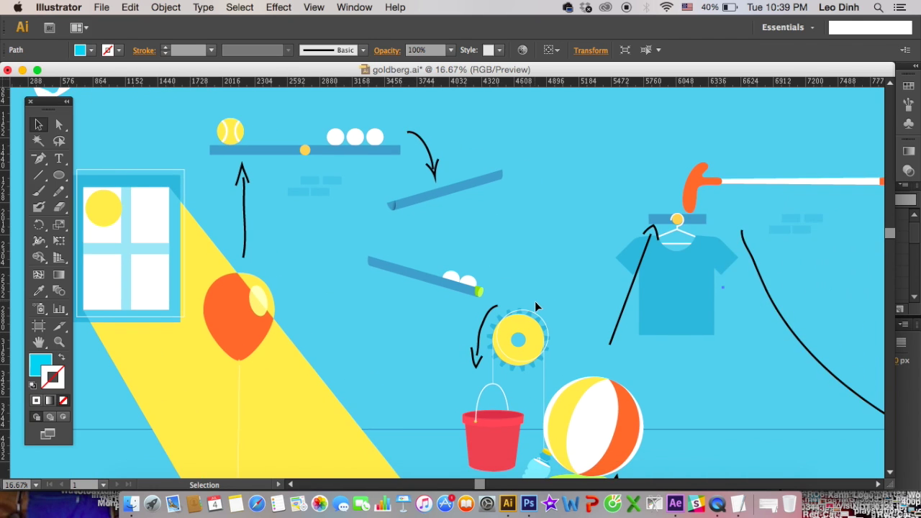
pyautogui.scroll(-2, 461, 245)
pyautogui.hscroll(2, 460, 245)
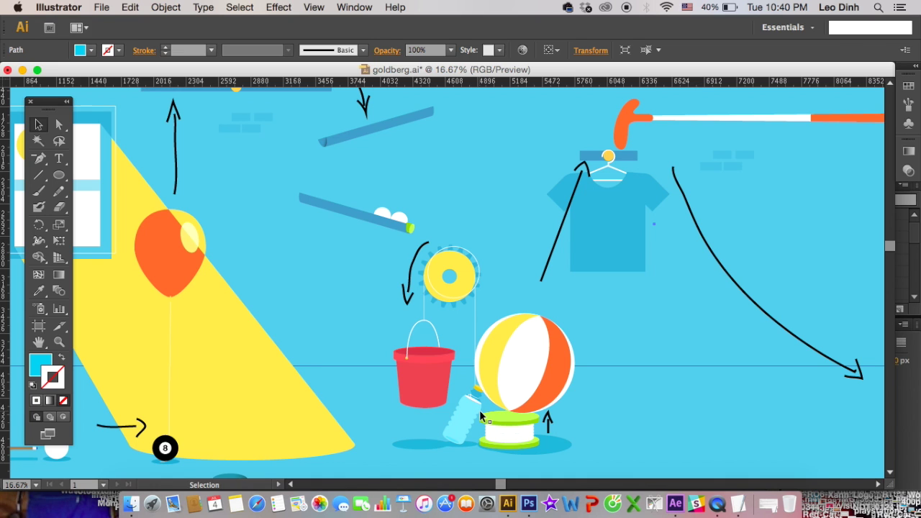
# Step: Zoom in and pan rightward across the hammer, water bottle, doormat and teapot
pyautogui.scroll(-3, 481, 416)
pyautogui.hscroll(2, 481, 416)
pyautogui.scroll(-2, 493, 395)
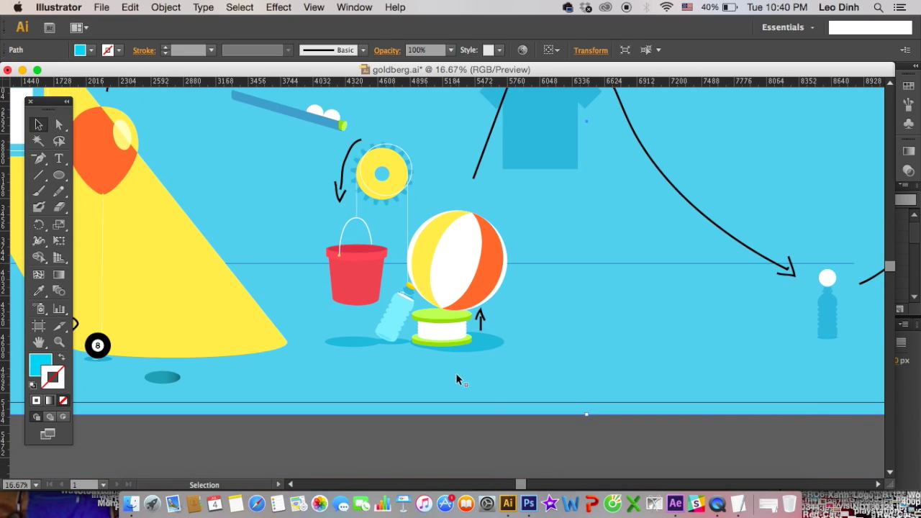
pyautogui.press('super+equal')
pyautogui.scroll(2, 425, 356)
pyautogui.scroll(3, 500, 300)
pyautogui.hscroll(1, 499, 300)
pyautogui.hscroll(1, 471, 319)
pyautogui.scroll(2, 470, 317)
pyautogui.hscroll(1, 470, 317)
pyautogui.scroll(3, 519, 191)
pyautogui.hscroll(1, 518, 191)
pyautogui.hscroll(1, 519, 191)
pyautogui.hscroll(1, 432, 209)
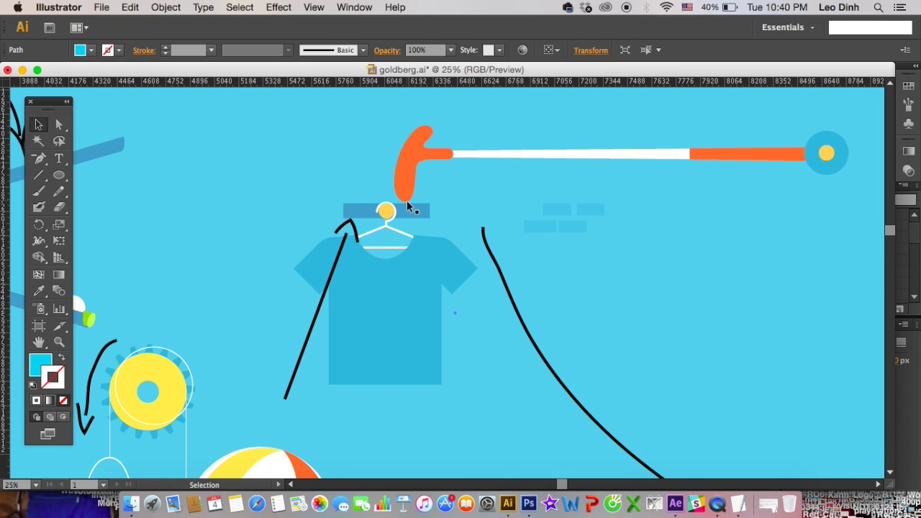
pyautogui.scroll(-1, 473, 193)
pyautogui.hscroll(1, 473, 192)
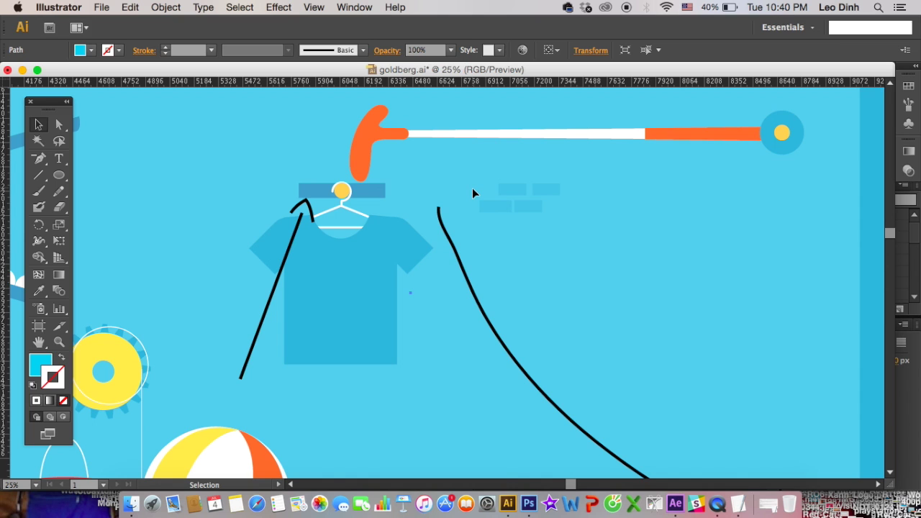
pyautogui.scroll(-3, 472, 188)
pyautogui.hscroll(3, 472, 188)
pyautogui.hscroll(1, 580, 293)
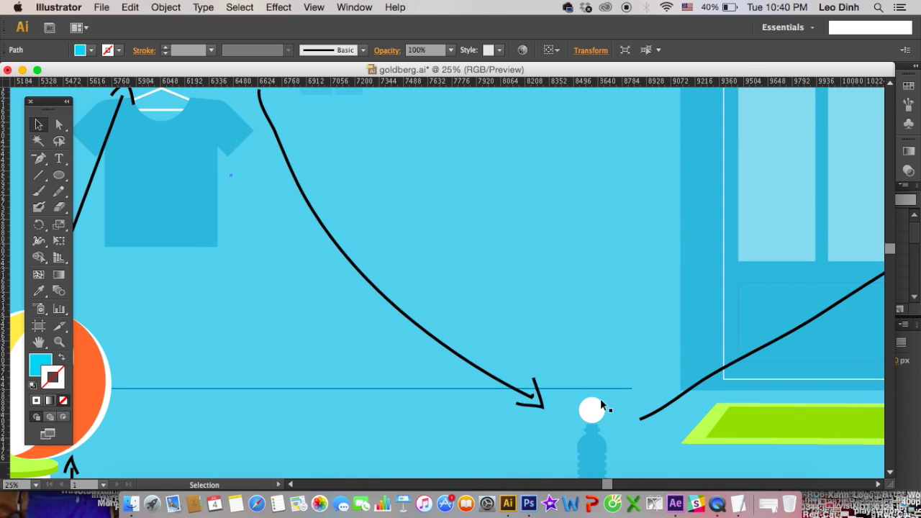
pyautogui.scroll(-3, 598, 407)
pyautogui.hscroll(1, 598, 406)
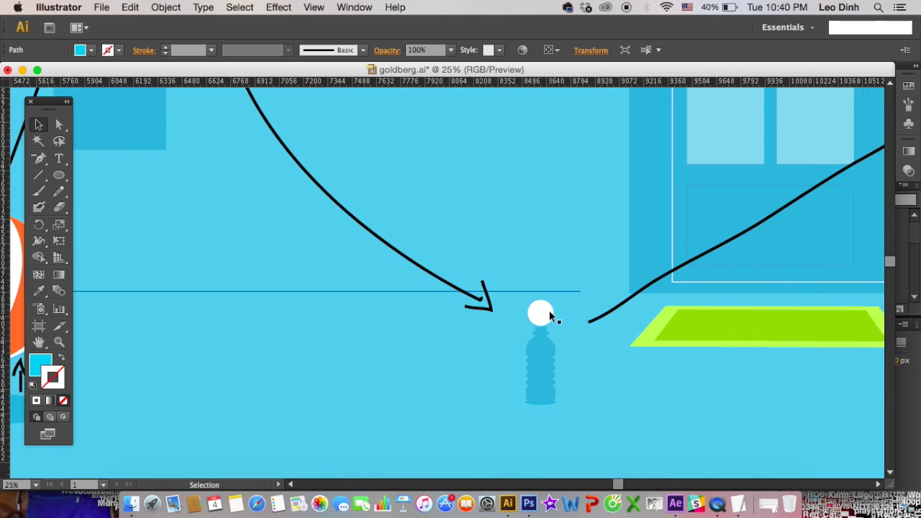
pyautogui.hscroll(8, 549, 313)
pyautogui.hscroll(-2, 454, 302)
pyautogui.hscroll(3, 452, 301)
pyautogui.scroll(1, 451, 300)
pyautogui.scroll(4, 452, 301)
pyautogui.hscroll(2, 451, 301)
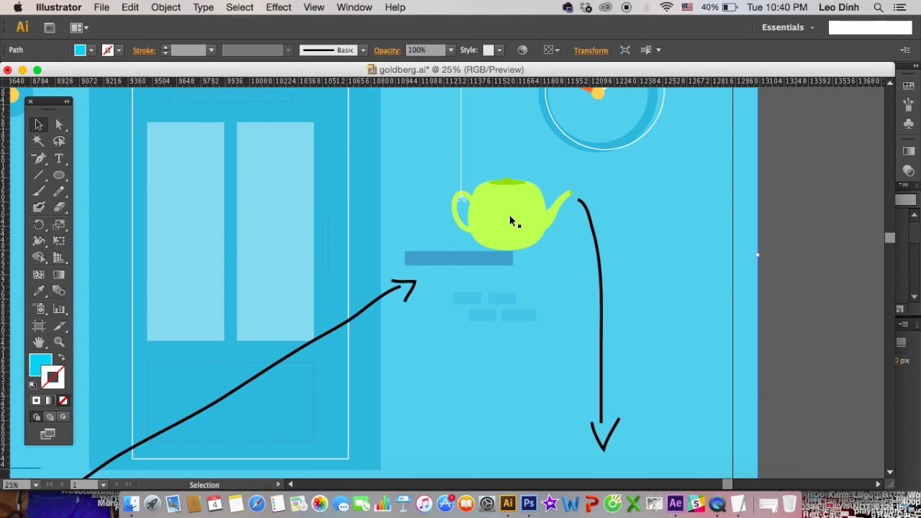
pyautogui.scroll(1, 532, 216)
pyautogui.hscroll(1, 533, 216)
pyautogui.scroll(-3, 479, 252)
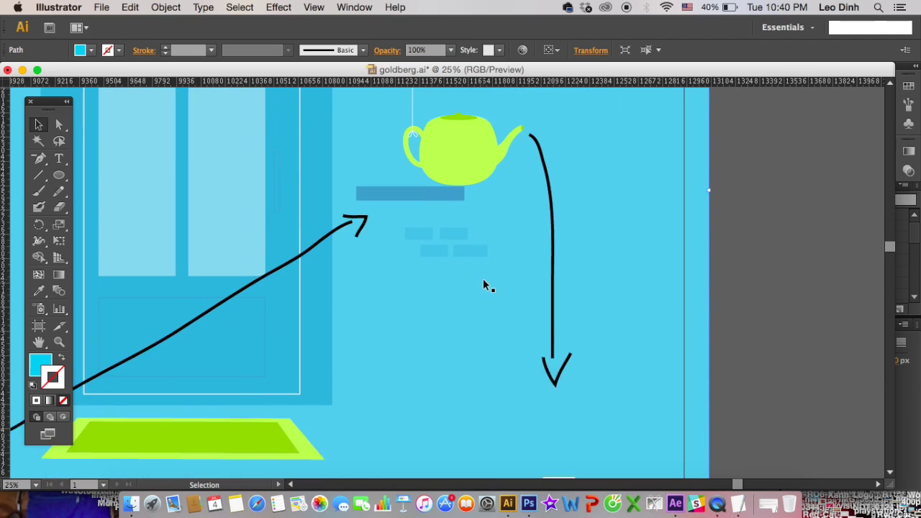
pyautogui.scroll(-1, 503, 288)
pyautogui.scroll(-3, 539, 321)
pyautogui.scroll(-5, 538, 320)
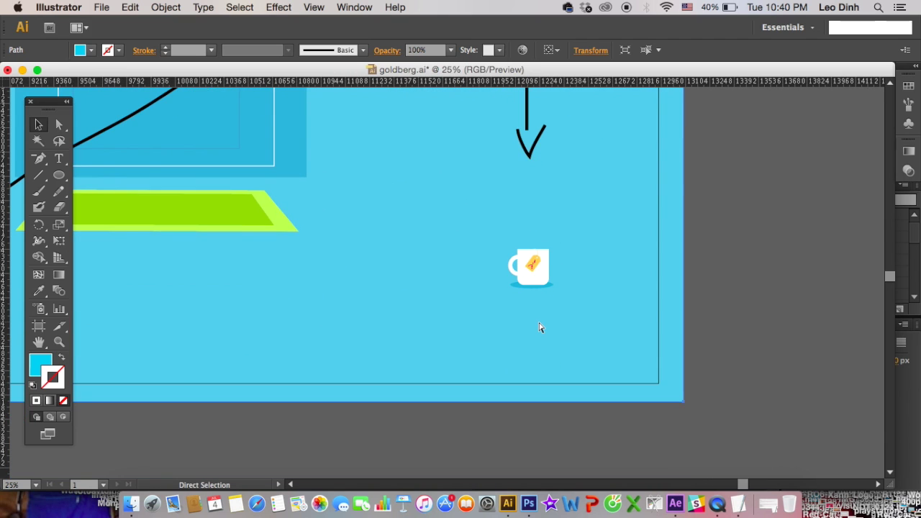
# Step: Zoom in on the tea-bag mug, then zoom back out to show the whole artwork
pyautogui.press('super+plus')
pyautogui.press('super+plus')
pyautogui.hscroll(2, 538, 321)
pyautogui.hscroll(3, 538, 321)
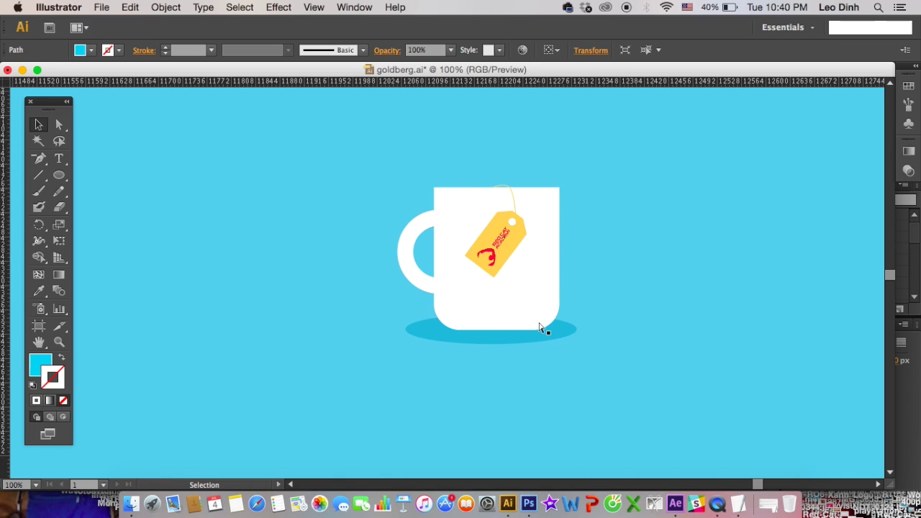
pyautogui.press('super+minus')
pyautogui.press('super+minus')
pyautogui.press('super+minus')
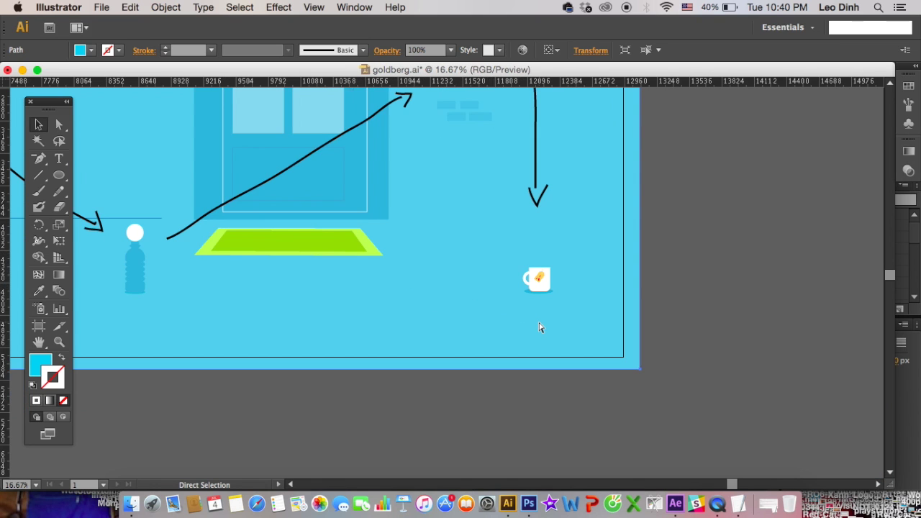
pyautogui.press('super+minus')
pyautogui.press('super+minus')
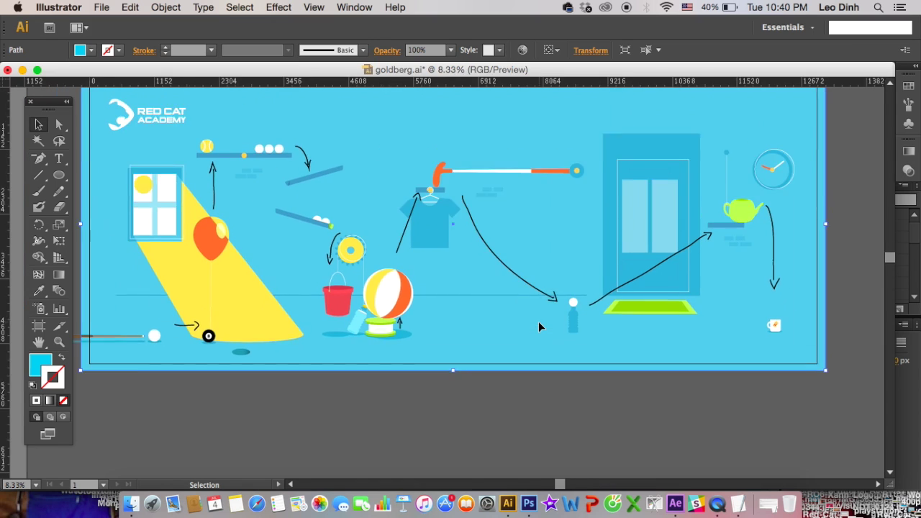
pyautogui.hscroll(1, 538, 321)
pyautogui.hscroll(1, 538, 321)
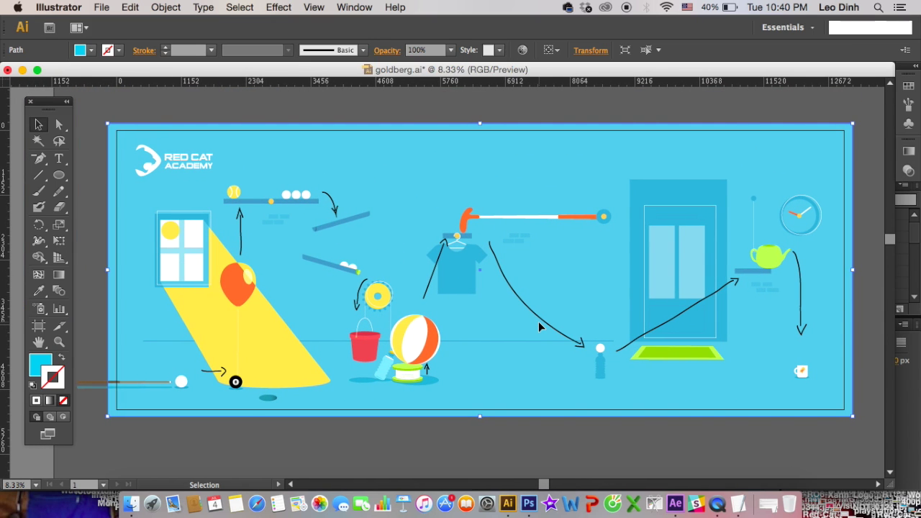
pyautogui.scroll(-1, 538, 321)
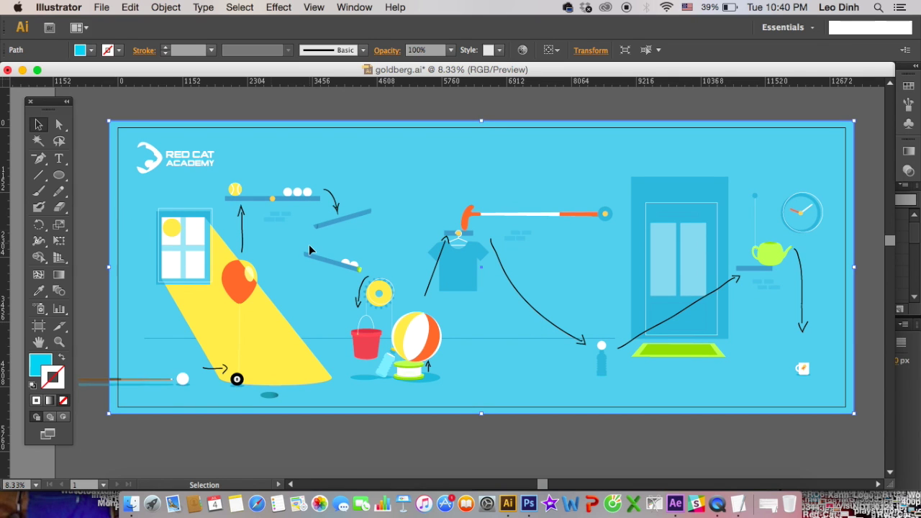
pyautogui.hscroll(3, 307, 243)
pyautogui.scroll(-2, 307, 243)
pyautogui.click(452, 99)
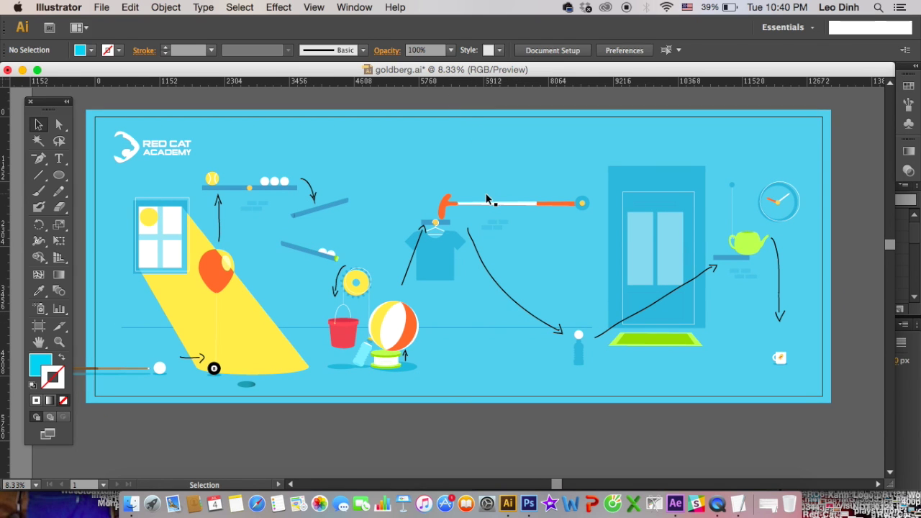
pyautogui.scroll(2, 485, 200)
pyautogui.hscroll(-2, 486, 200)
pyautogui.scroll(1, 486, 195)
pyautogui.hscroll(-1, 486, 195)
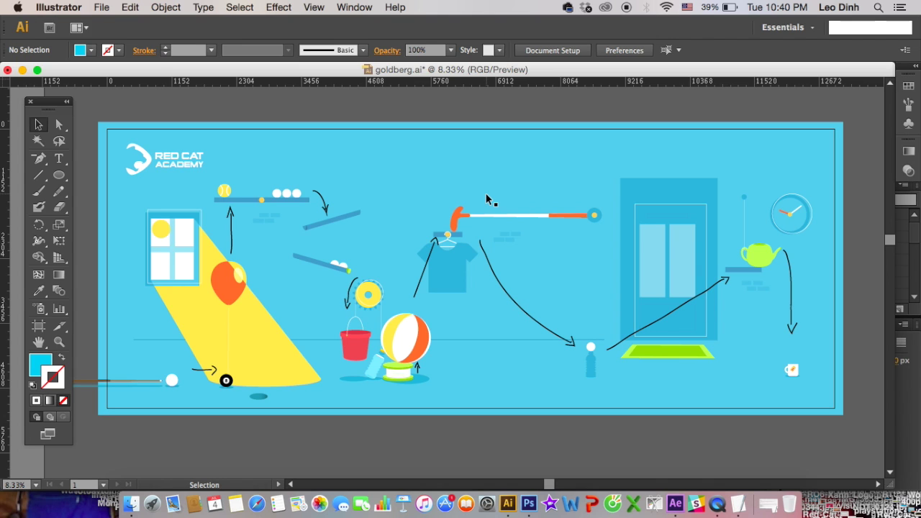
pyautogui.hscroll(-3, 397, 157)
pyautogui.scroll(-1, 396, 158)
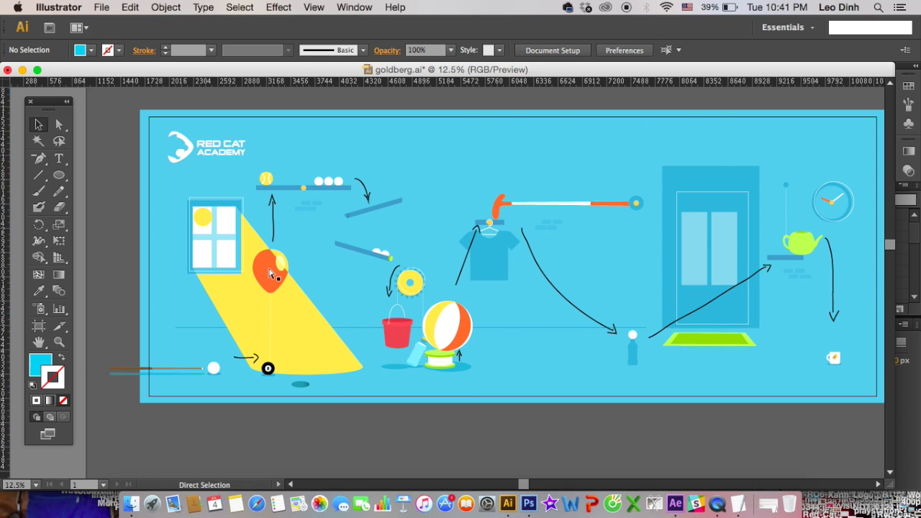
pyautogui.press('super+equal')
pyautogui.click(467, 382)
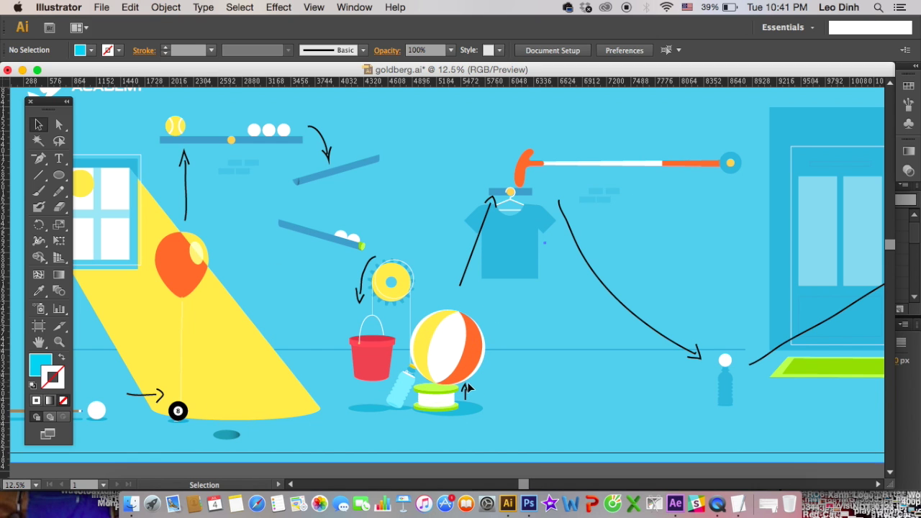
pyautogui.hscroll(10, 467, 382)
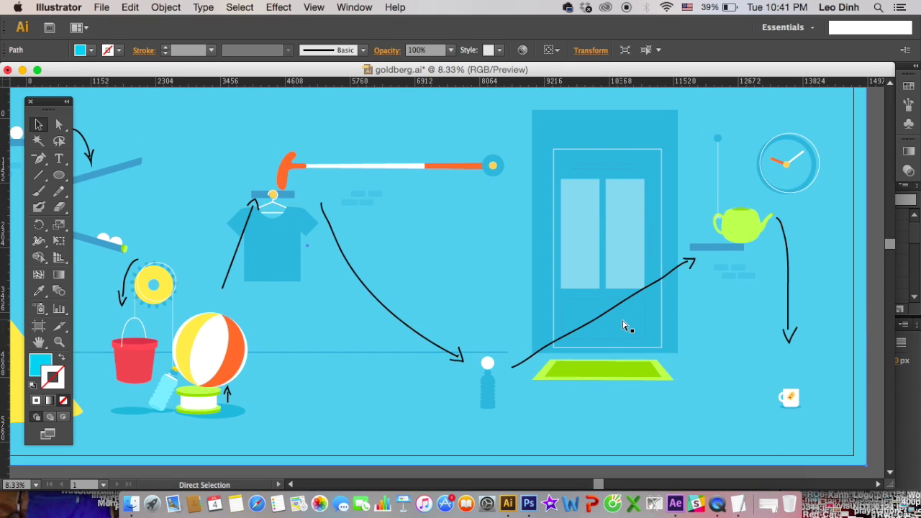
pyautogui.press('super+minus')
pyautogui.hscroll(-3, 544, 319)
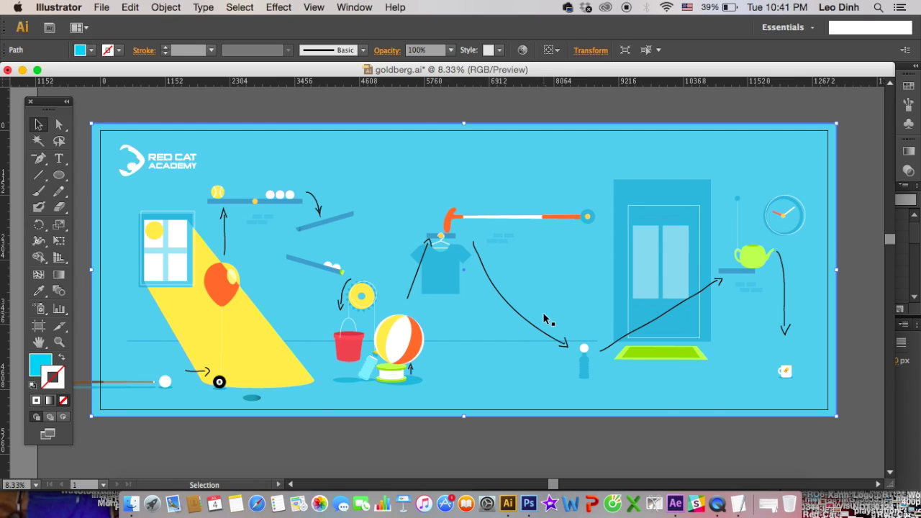
pyautogui.hscroll(-1, 545, 319)
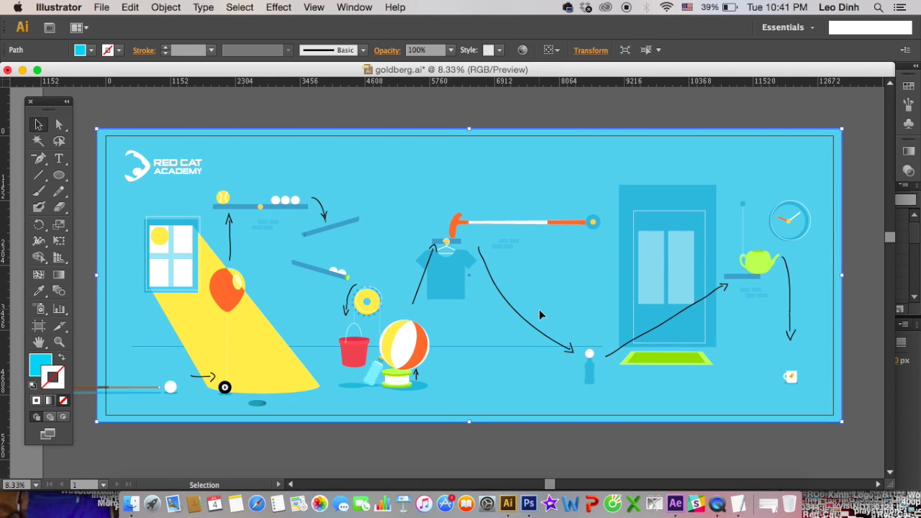
pyautogui.hscroll(-1, 540, 311)
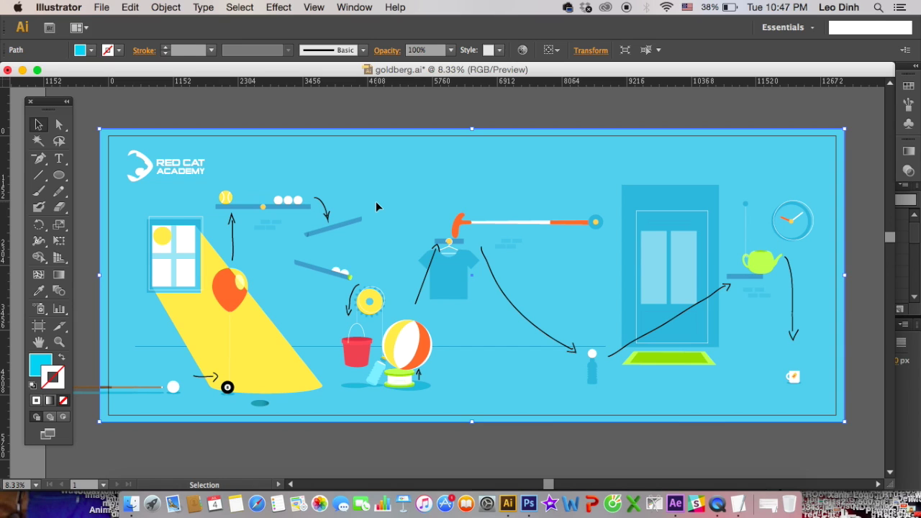
# Step: Identify the motion arrows' Layer 2 in the Layers panel, hide it, and delete it
pyautogui.press('F7')
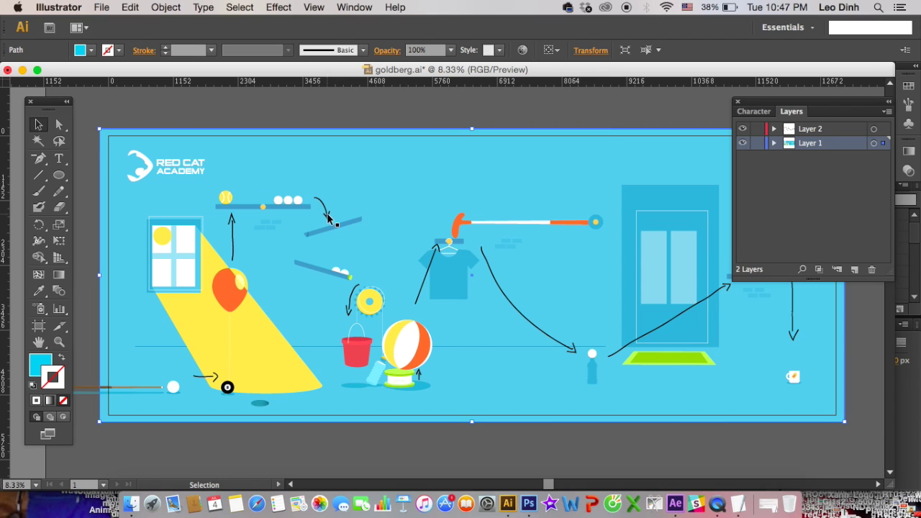
pyautogui.click(328, 218)
pyautogui.click(743, 130)
pyautogui.click(876, 266)
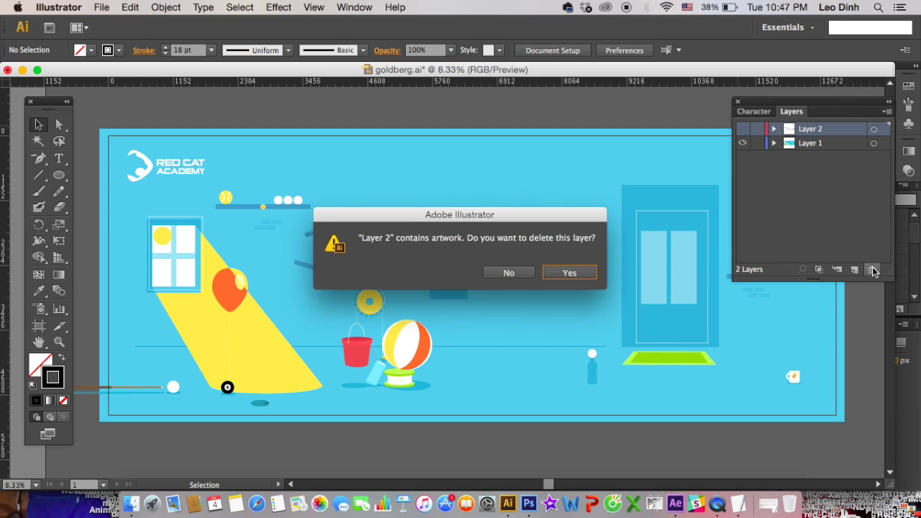
pyautogui.click(560, 267)
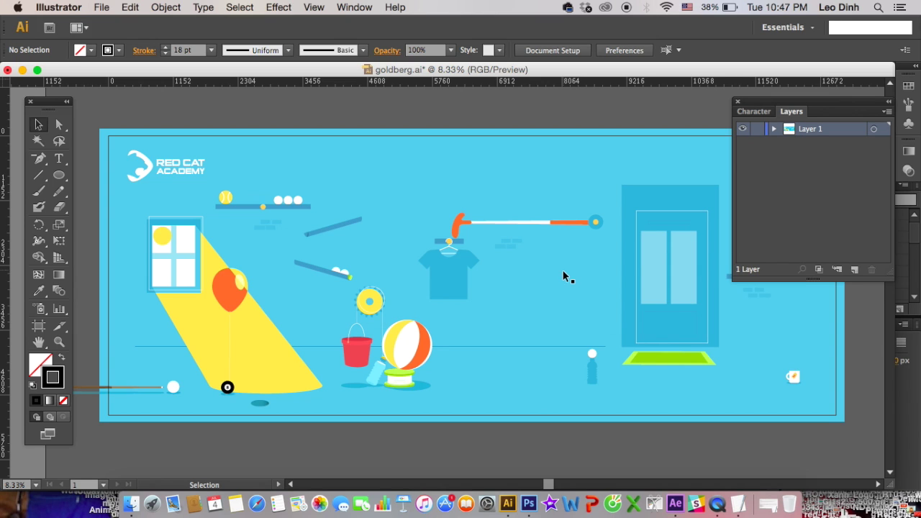
pyautogui.click(39, 329)
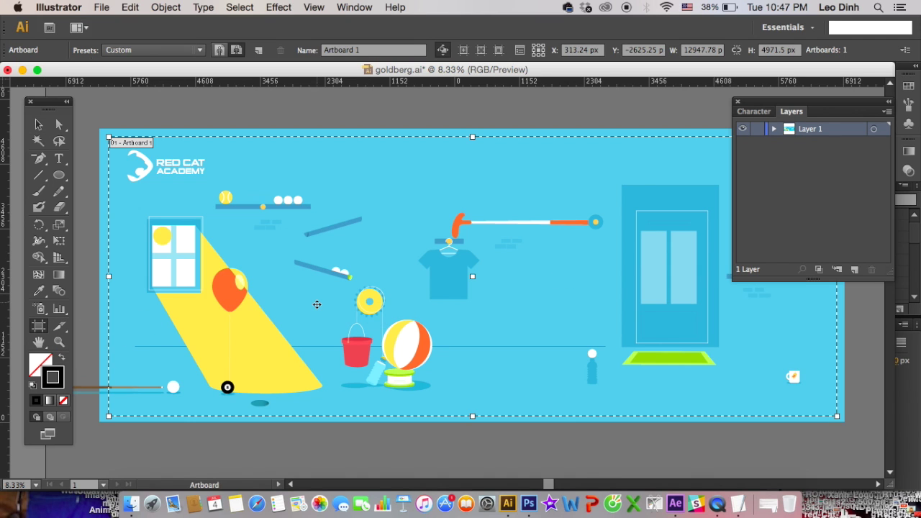
pyautogui.doubleClick(314, 305)
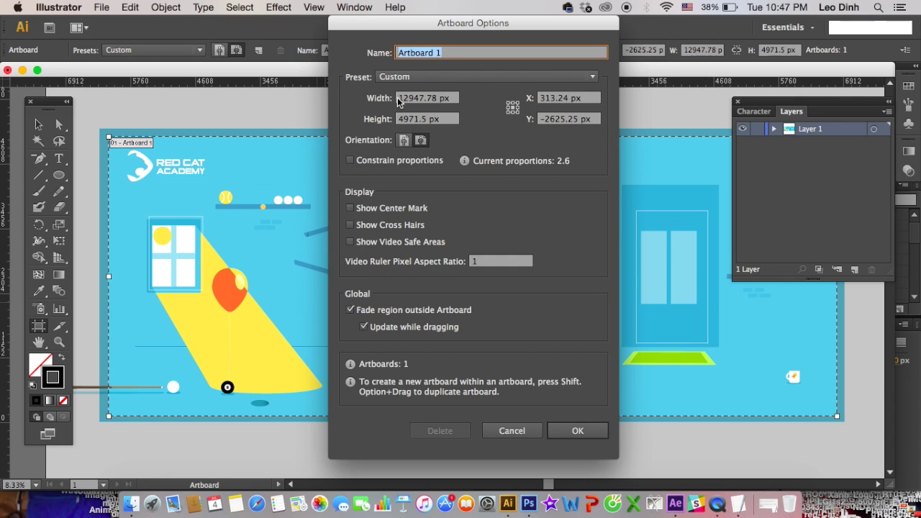
pyautogui.moveTo(398, 100); pyautogui.dragTo(449, 98)
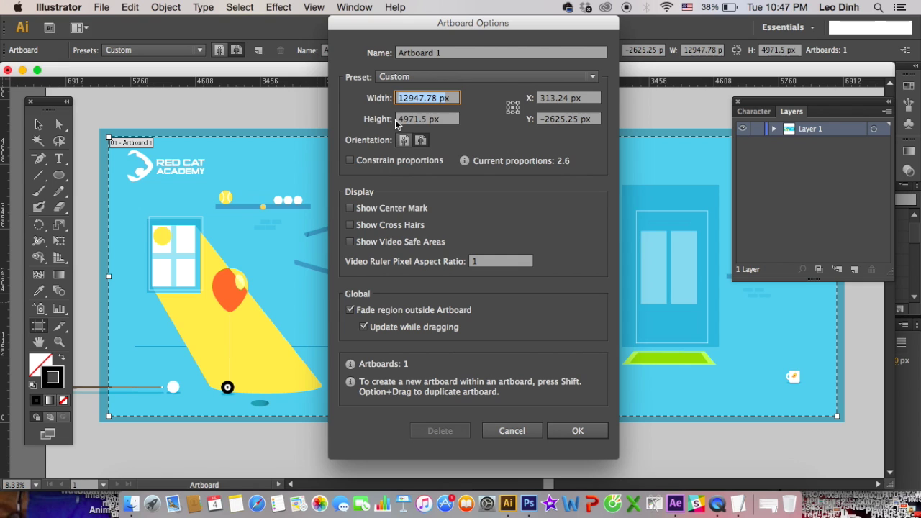
pyautogui.moveTo(396, 124); pyautogui.dragTo(458, 119)
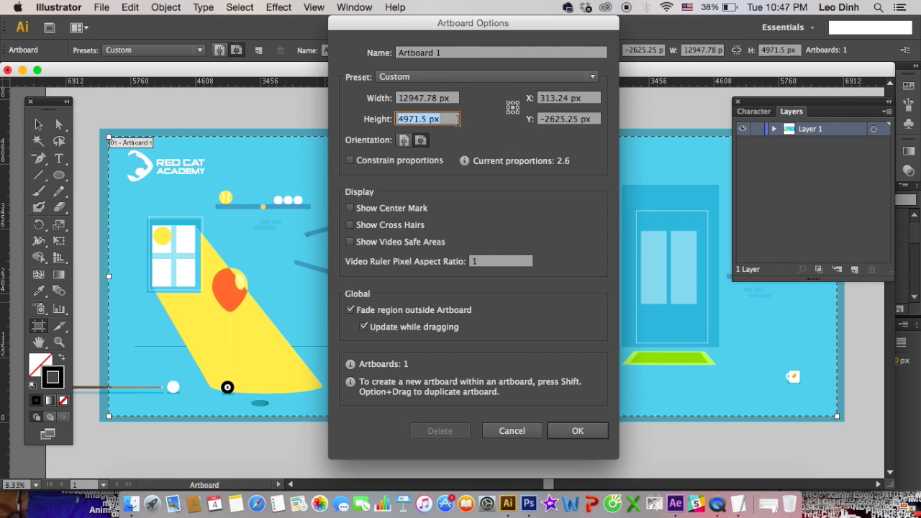
pyautogui.click(511, 431)
pyautogui.click(39, 125)
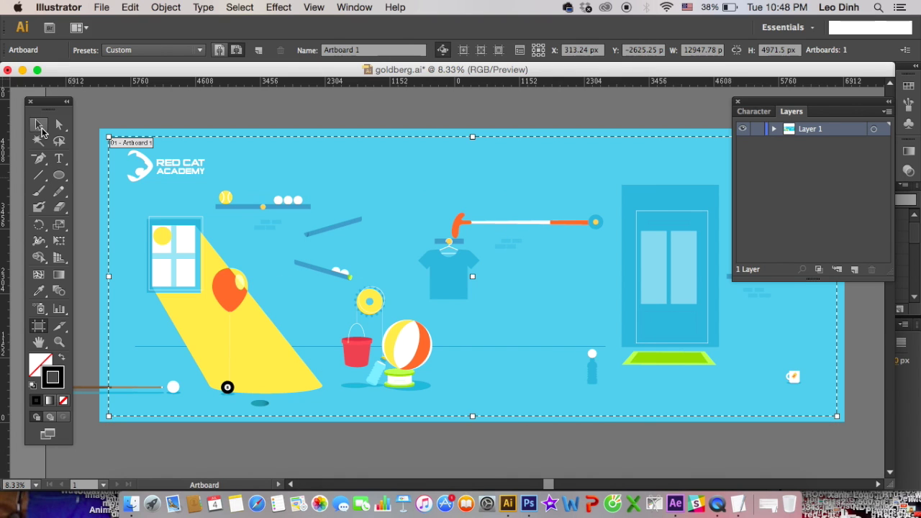
pyautogui.moveTo(156, 154); pyautogui.dragTo(194, 156)
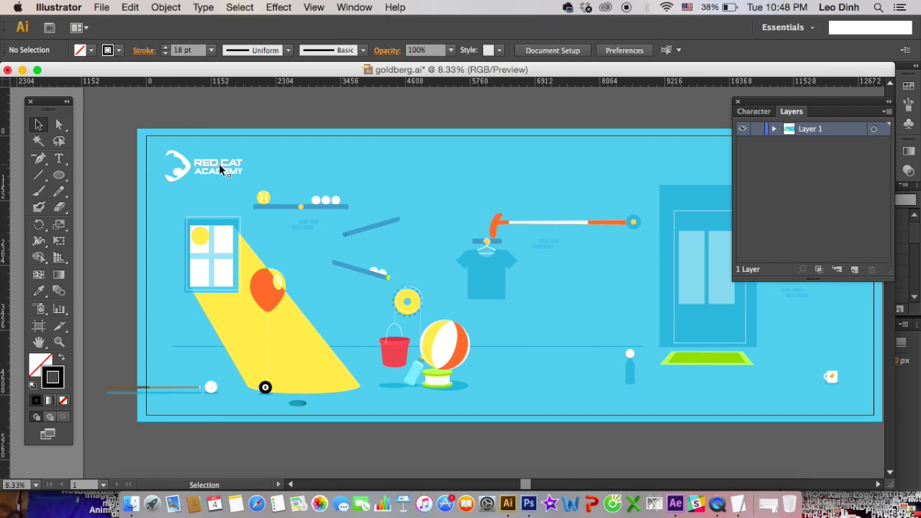
pyautogui.click(216, 164)
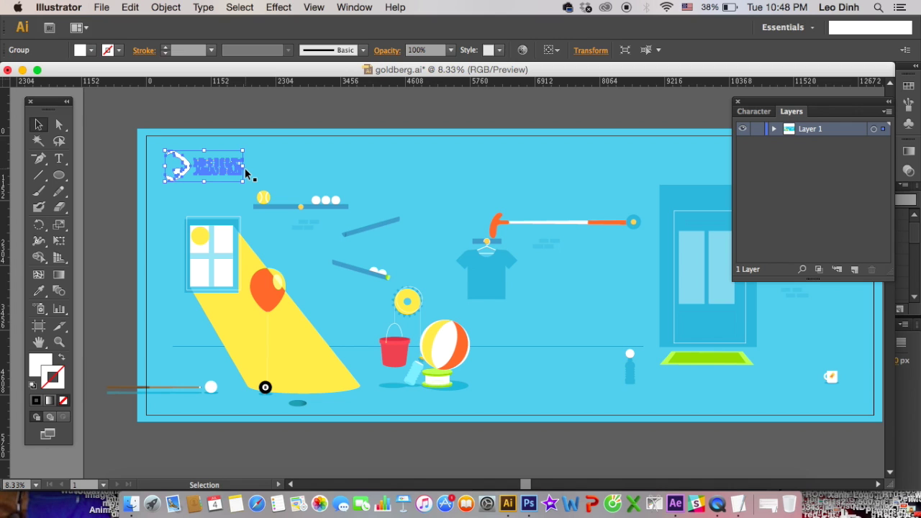
pyautogui.click(245, 168)
pyautogui.press('super+equal')
pyautogui.moveTo(313, 196); pyautogui.dragTo(325, 194)
pyautogui.hscroll(-5, 325, 194)
pyautogui.scroll(-3, 325, 194)
pyautogui.hscroll(-4, 309, 273)
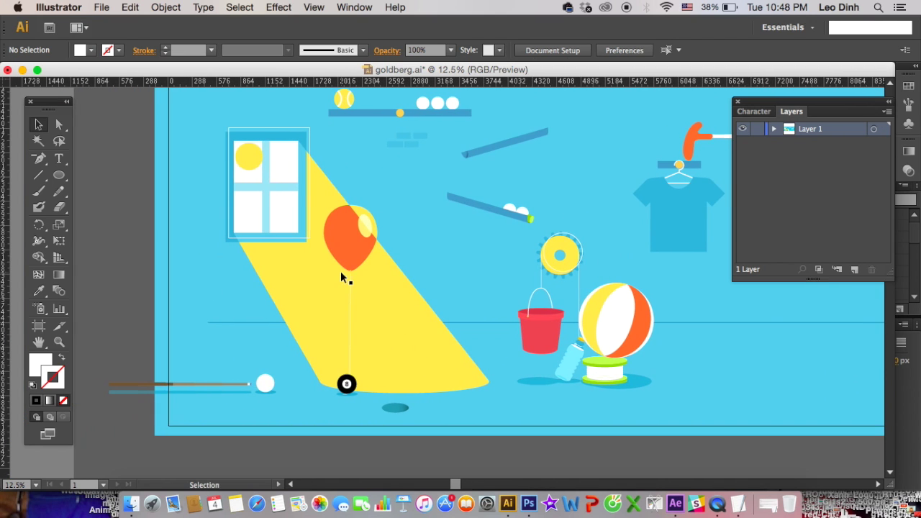
pyautogui.press('super+equal')
pyautogui.hscroll(-3, 293, 310)
pyautogui.hscroll(-4, 350, 295)
pyautogui.scroll(-2, 349, 294)
pyautogui.hscroll(5, 417, 308)
pyautogui.hscroll(-3, 432, 299)
pyautogui.hscroll(1, 504, 280)
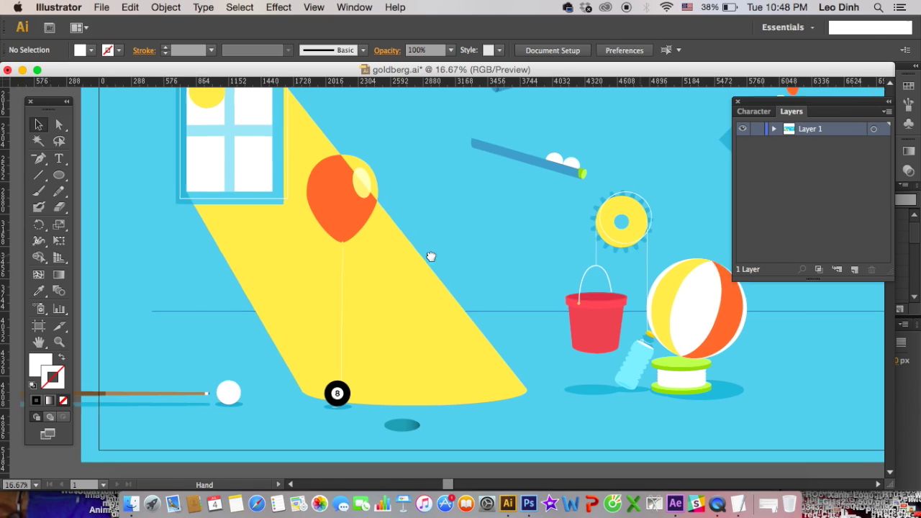
pyautogui.hscroll(8, 605, 256)
pyautogui.scroll(1, 604, 256)
pyautogui.hscroll(5, 504, 295)
pyautogui.scroll(2, 504, 295)
pyautogui.hscroll(1, 403, 288)
pyautogui.hscroll(5, 355, 288)
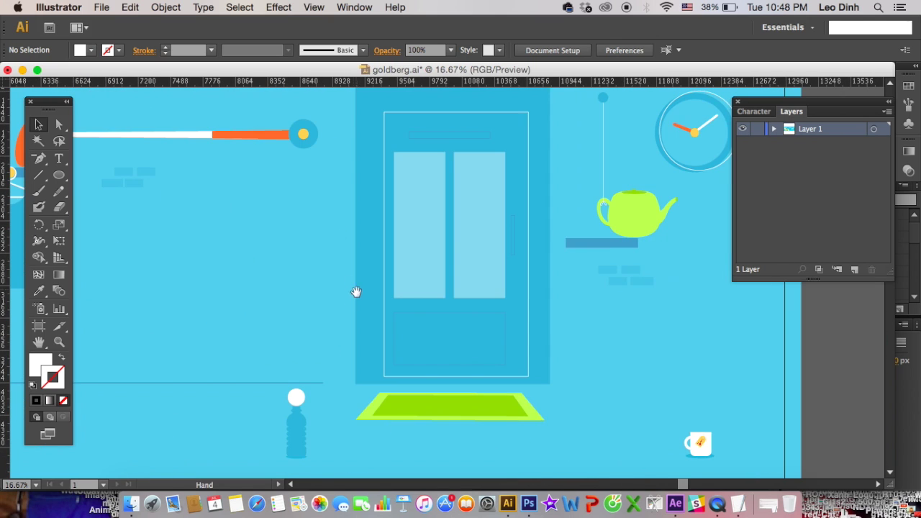
pyautogui.hscroll(-5, 477, 261)
pyautogui.scroll(-2, 478, 262)
pyautogui.hscroll(-7, 431, 273)
pyautogui.scroll(-2, 432, 273)
pyautogui.hscroll(-6, 373, 278)
pyautogui.hscroll(-5, 373, 278)
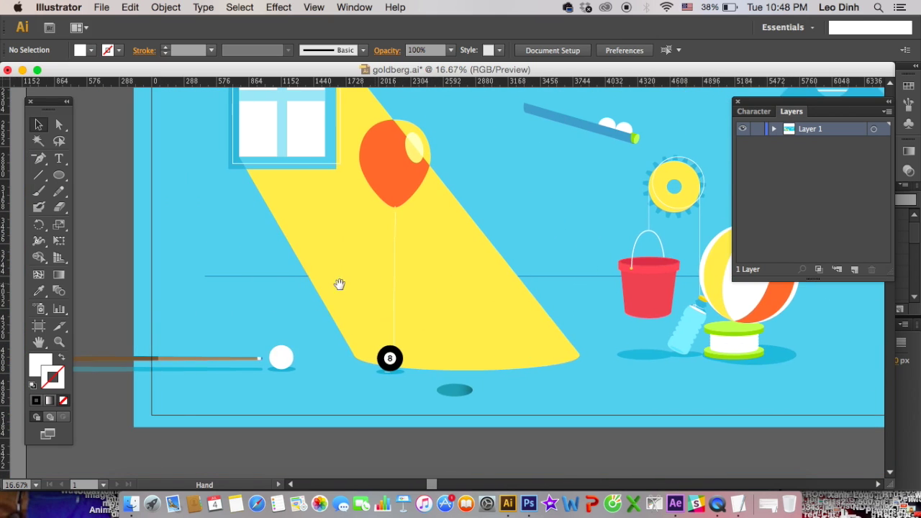
pyautogui.hscroll(-5, 338, 284)
pyautogui.hscroll(2, 451, 362)
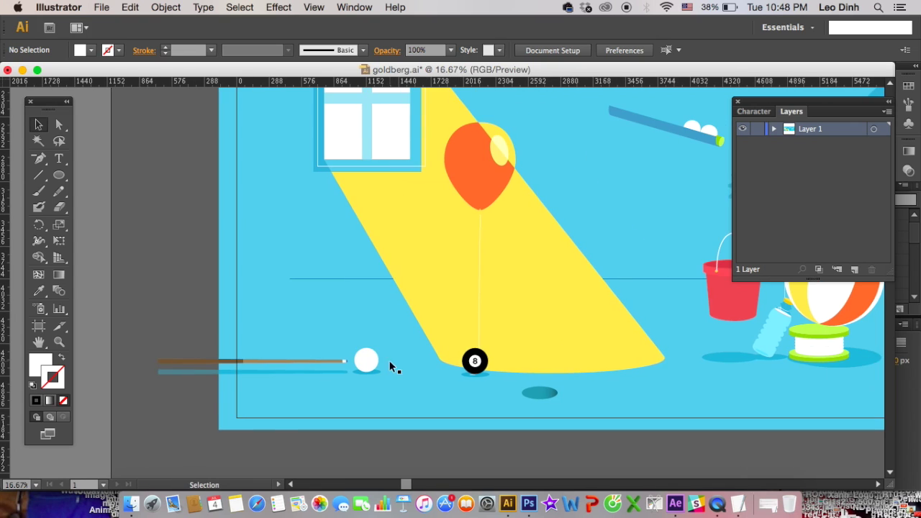
pyautogui.click(316, 362)
pyautogui.moveTo(263, 360); pyautogui.dragTo(342, 283)
# Step: Undo the cue stick move and paste the cue stick in place on a new layer
pyautogui.press('super+z')
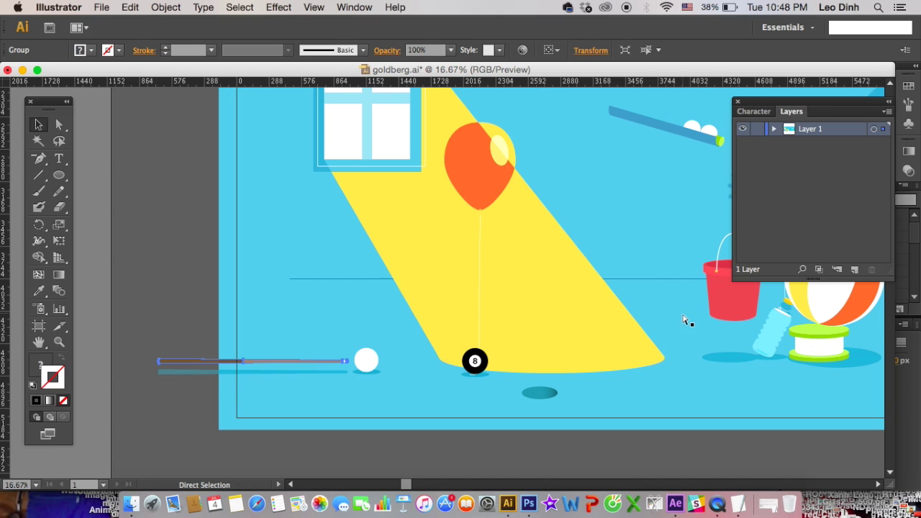
pyautogui.press('super+shift+a')
pyautogui.click(854, 269)
pyautogui.press('super+f')
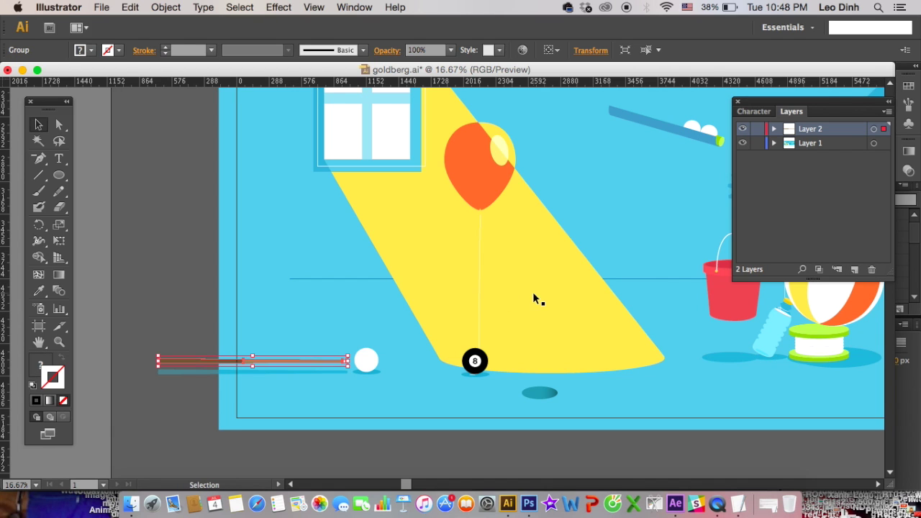
# Step: Raise the cue stick above the cue ball and delete its thin blue shadow line
pyautogui.hscroll(2, 233, 360)
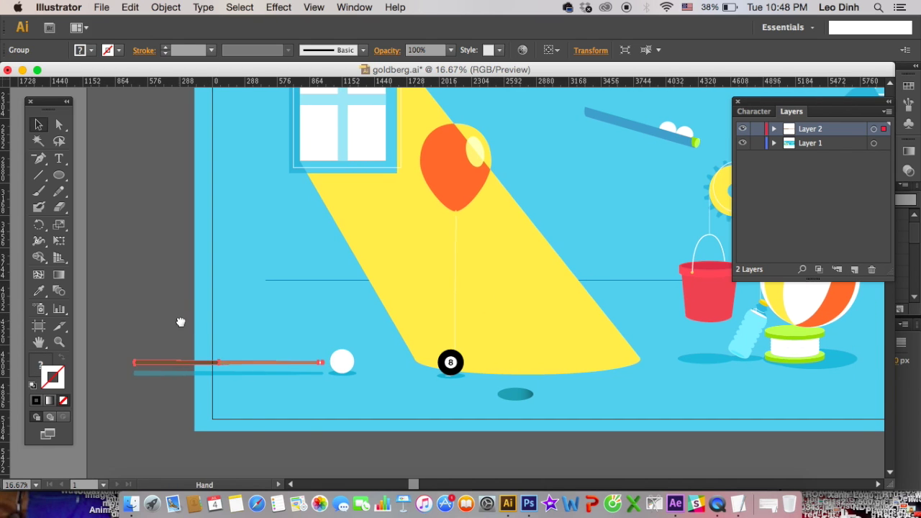
pyautogui.hscroll(-3, 289, 300)
pyautogui.press('super+equal')
pyautogui.moveTo(173, 382)
pyautogui.mouseDown()
pyautogui.moveTo(302, 362)
pyautogui.moveTo(194, 352)
pyautogui.moveTo(317, 285)
pyautogui.mouseUp()
pyautogui.press('super+minus')
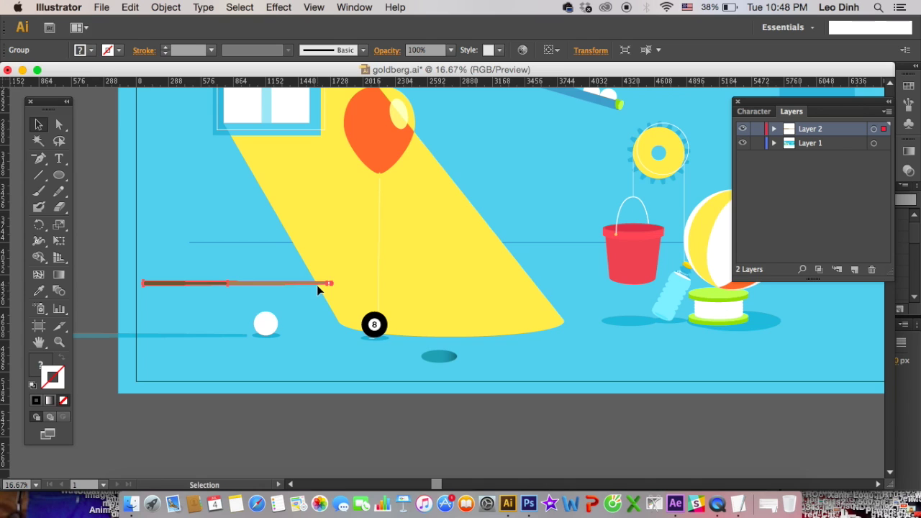
pyautogui.hscroll(-4, 285, 311)
pyautogui.scroll(2, 285, 311)
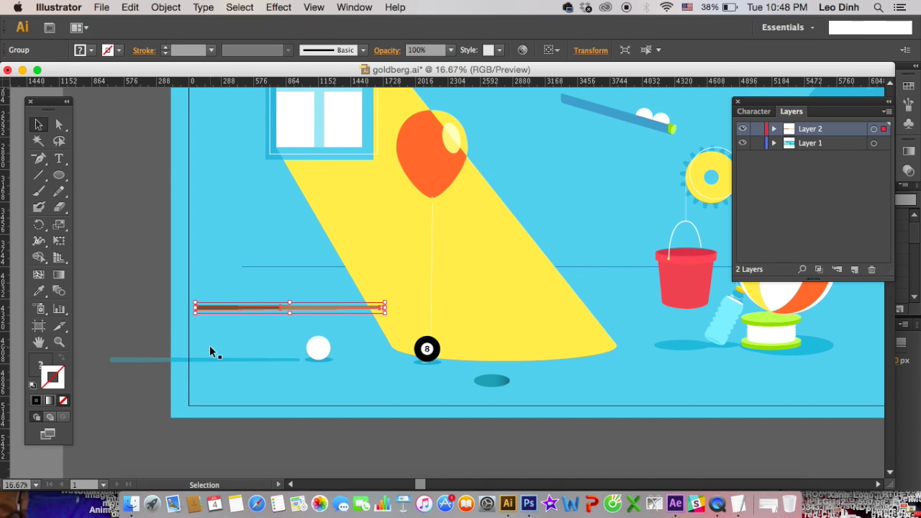
pyautogui.click(155, 358)
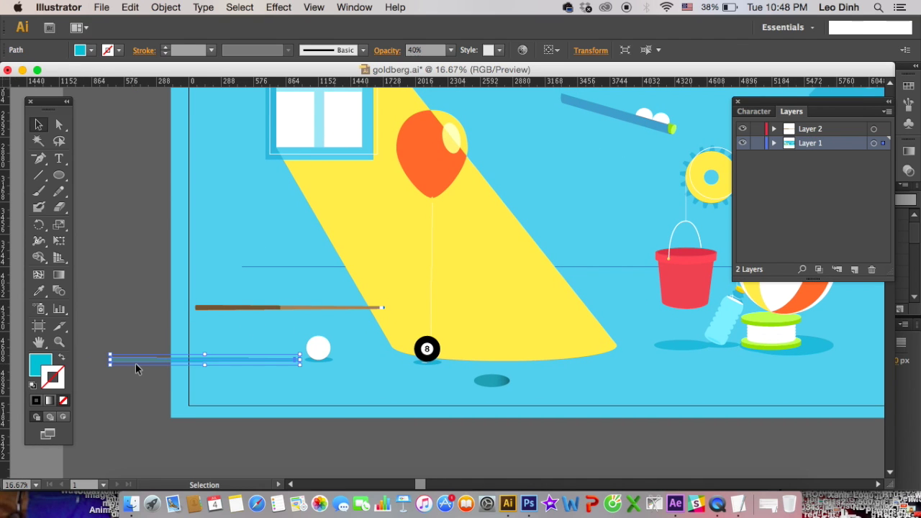
pyautogui.press('Delete')
# Step: Cut the white cue ball out of Layer 1 onto a new layer
pyautogui.moveTo(305, 333); pyautogui.dragTo(271, 329)
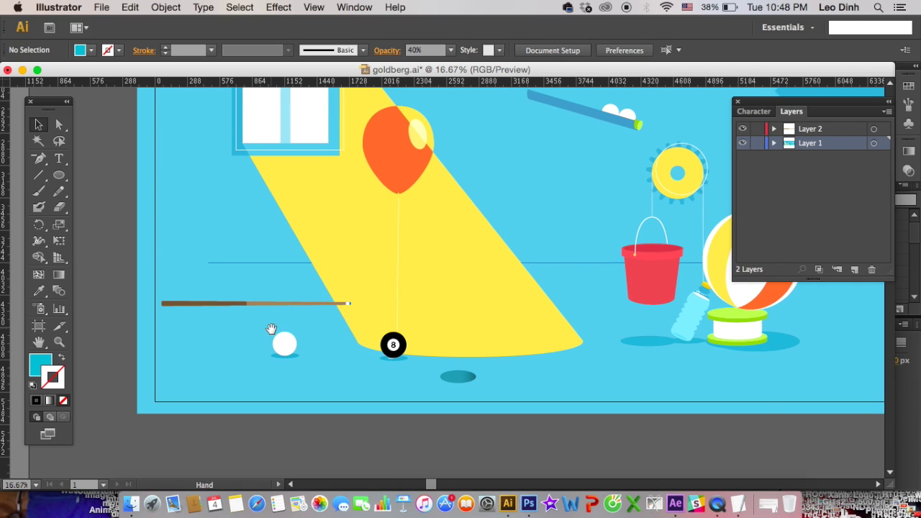
pyautogui.click(288, 347)
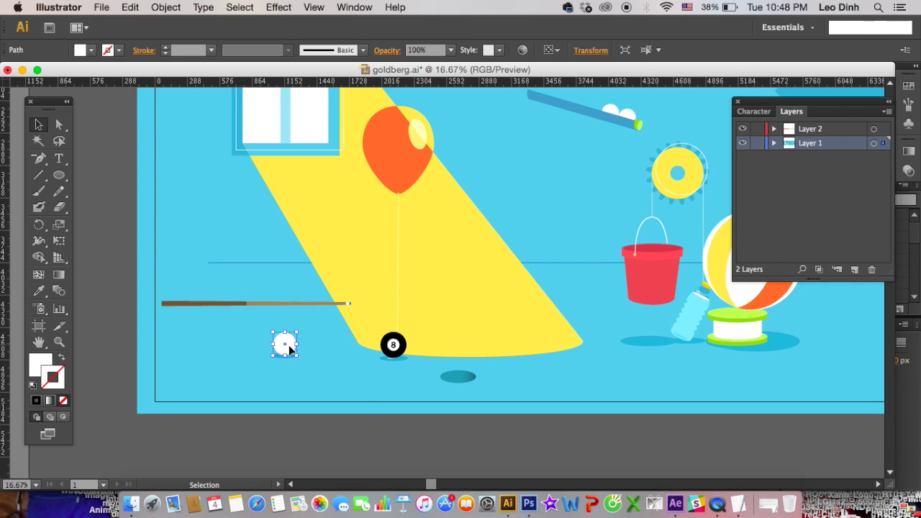
pyautogui.hotkey('ctrl', 'x')
pyautogui.click(854, 269)
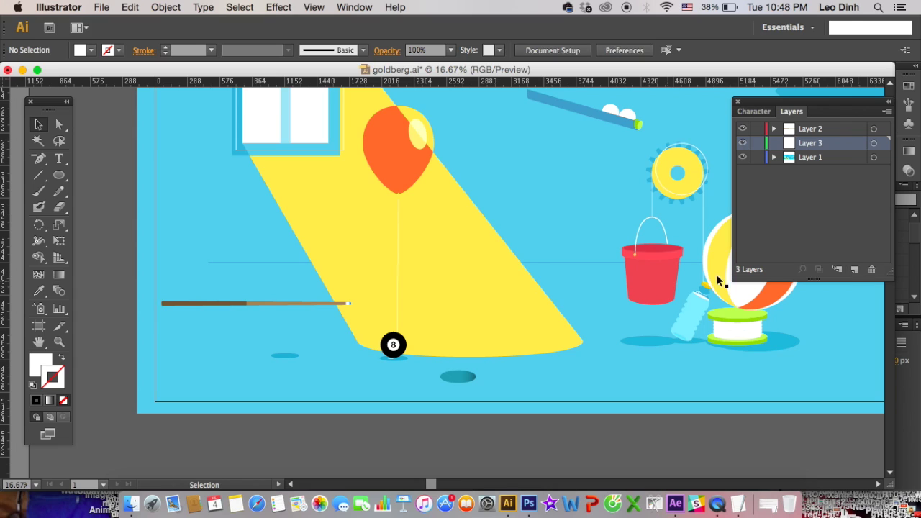
# Step: Paste the cue ball in place and rename its layer 'Billard Ball'
pyautogui.hotkey('ctrl', 'f')
pyautogui.doubleClick(818, 144)
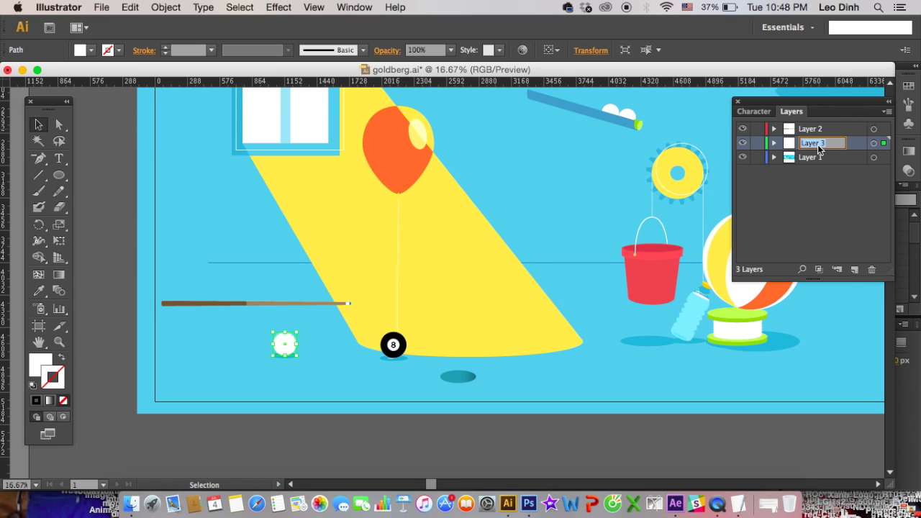
pyautogui.write('Bal')
pyautogui.press('shift')
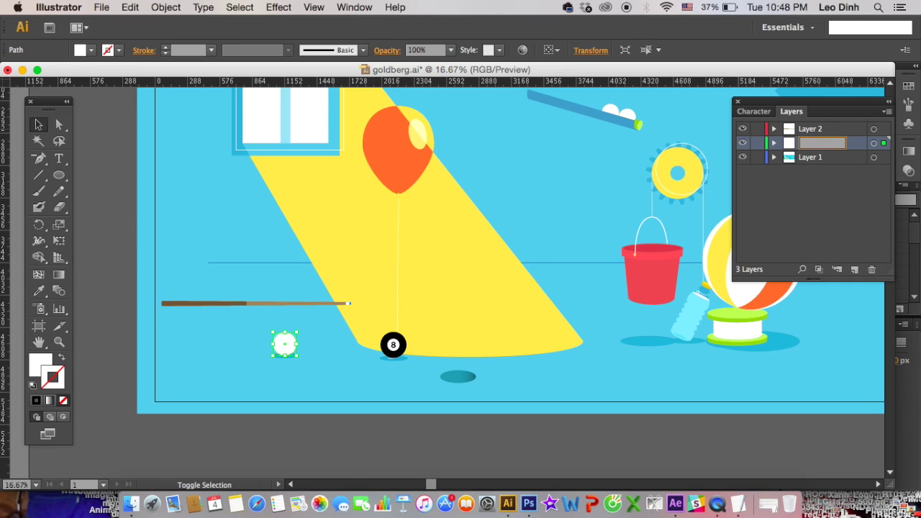
pyautogui.write('Billard Ball')
pyautogui.press('Return')
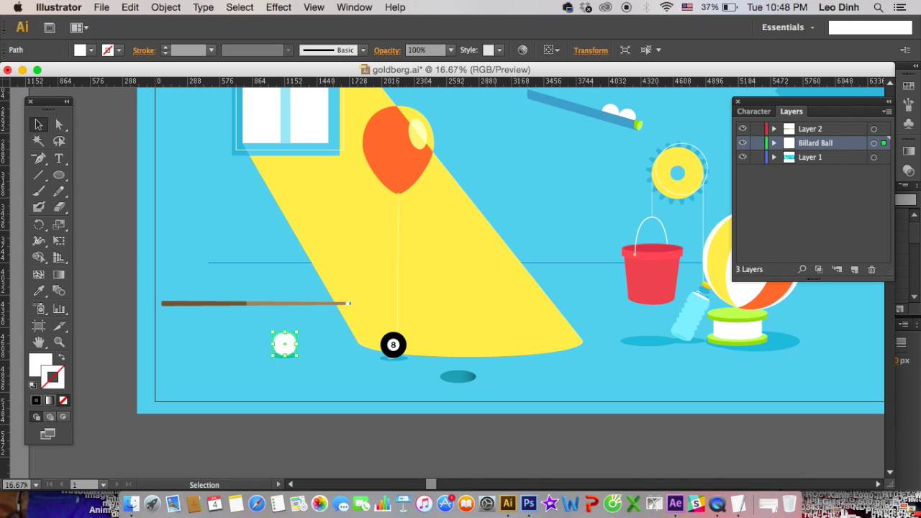
# Step: Put the cue ball's shadow on a new layer named 'Billard Ball Shadow'
pyautogui.press('super+equal')
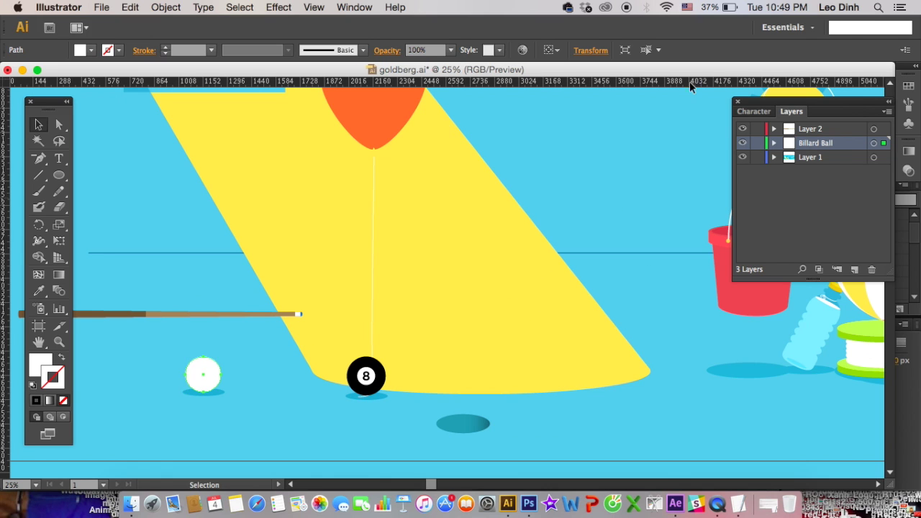
pyautogui.moveTo(309, 353); pyautogui.dragTo(384, 333)
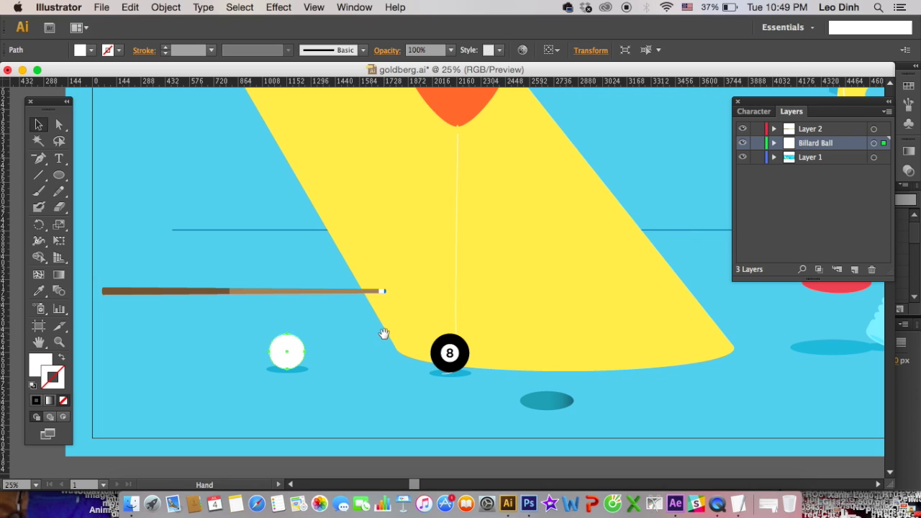
pyautogui.click(294, 372)
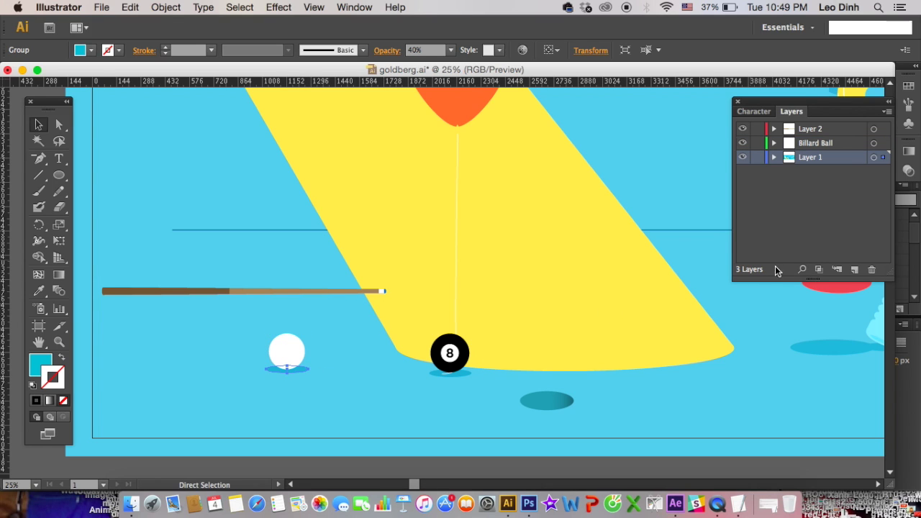
pyautogui.click(854, 269)
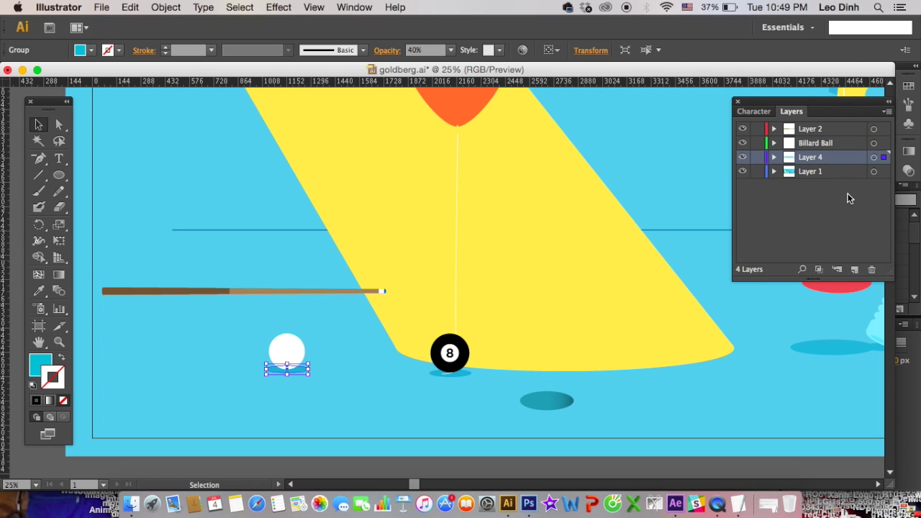
pyautogui.doubleClick(810, 158)
pyautogui.write('Bi')
pyautogui.write('d')
pyautogui.write(' Ball Shadow')
pyautogui.press('Return')
# Step: Hide the cue and white ball layers and move the whole 8-ball onto a new layer
pyautogui.hscroll(2, 533, 267)
pyautogui.moveTo(742, 156); pyautogui.dragTo(742, 128)
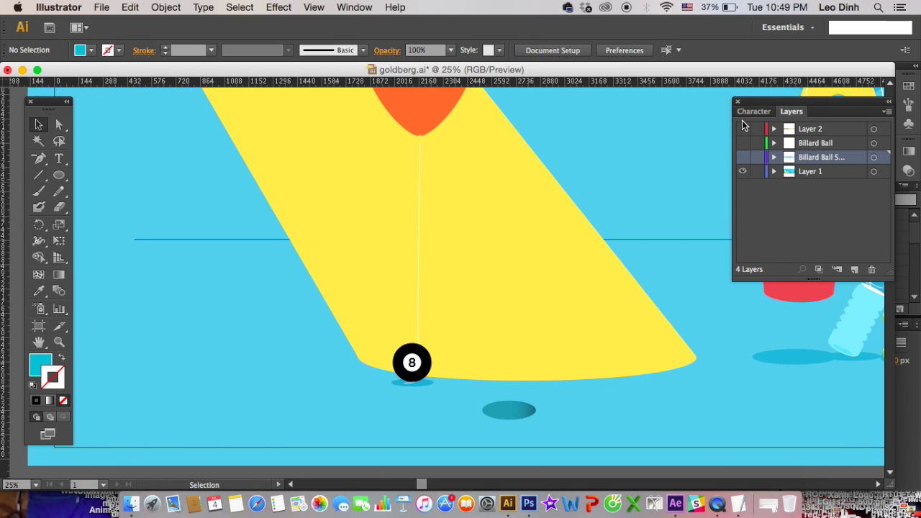
pyautogui.click(415, 364)
pyautogui.click(413, 364)
pyautogui.keyDown('shift'); pyautogui.click(423, 366); pyautogui.keyUp('shift')
pyautogui.press('super+equal')
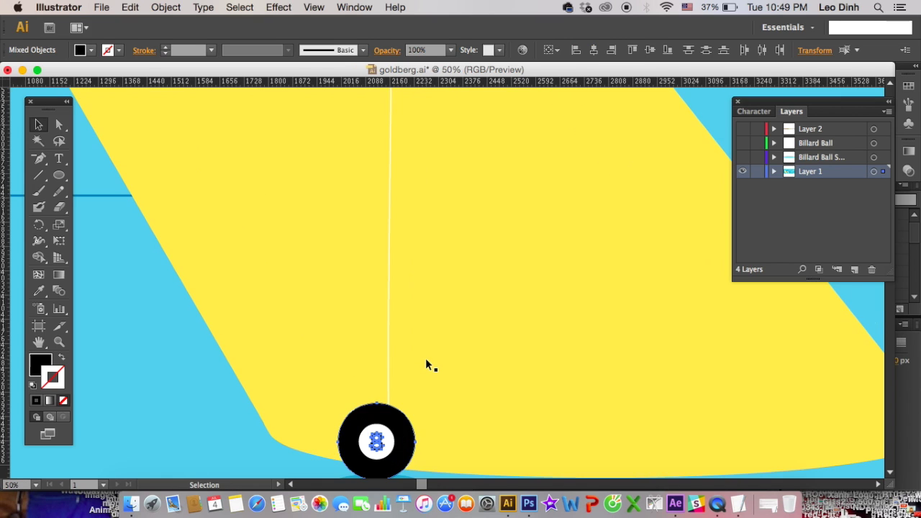
pyautogui.scroll(-2, 426, 365)
pyautogui.keyDown('shift'); pyautogui.click(398, 395); pyautogui.keyUp('shift')
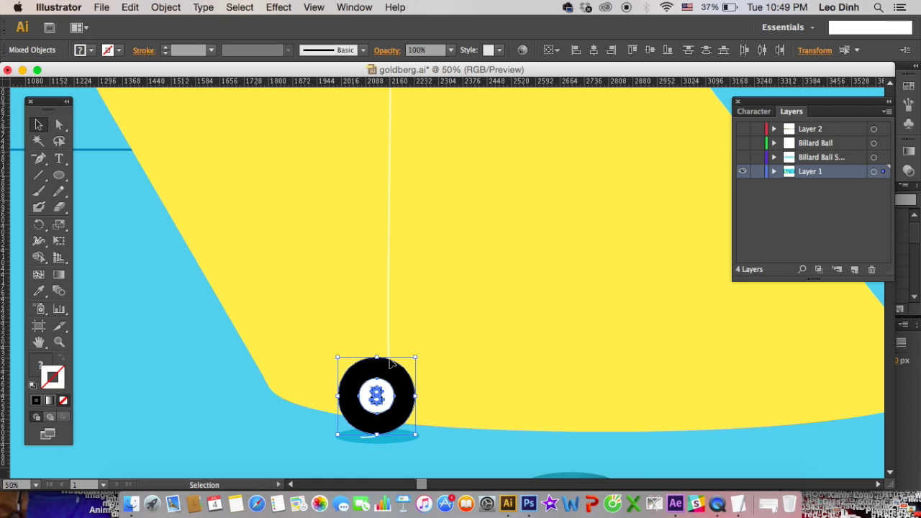
pyautogui.scroll(-1, 390, 365)
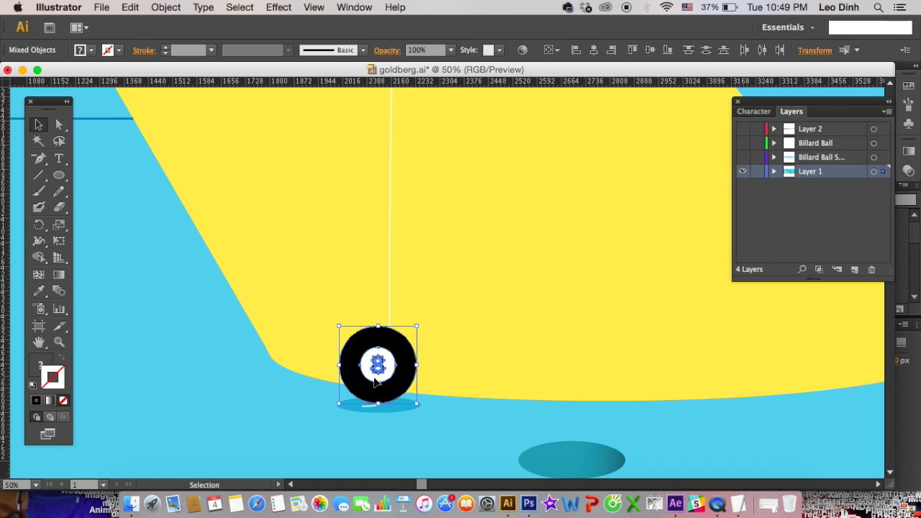
pyautogui.press('super+x')
pyautogui.click(855, 269)
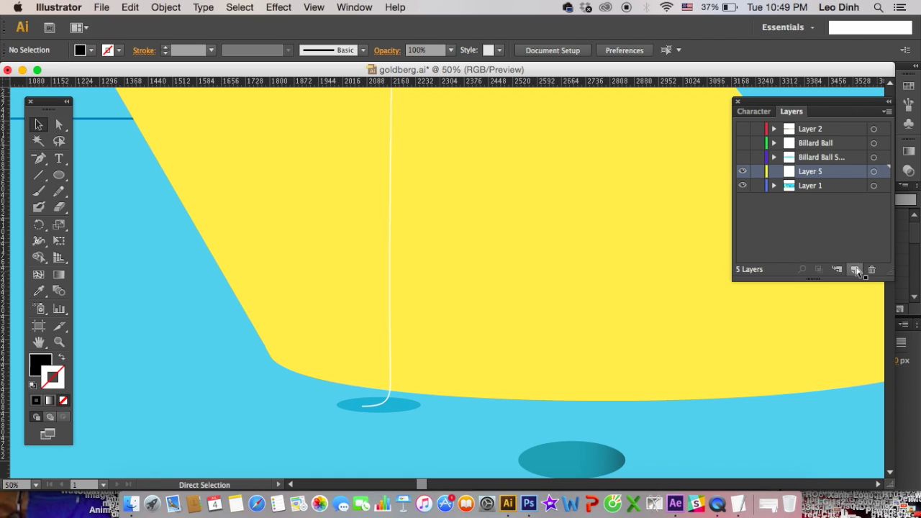
pyautogui.press('super+f')
# Step: Take the white number 8 disc out of the ball and paste it on another new layer
pyautogui.moveTo(454, 375); pyautogui.dragTo(466, 342)
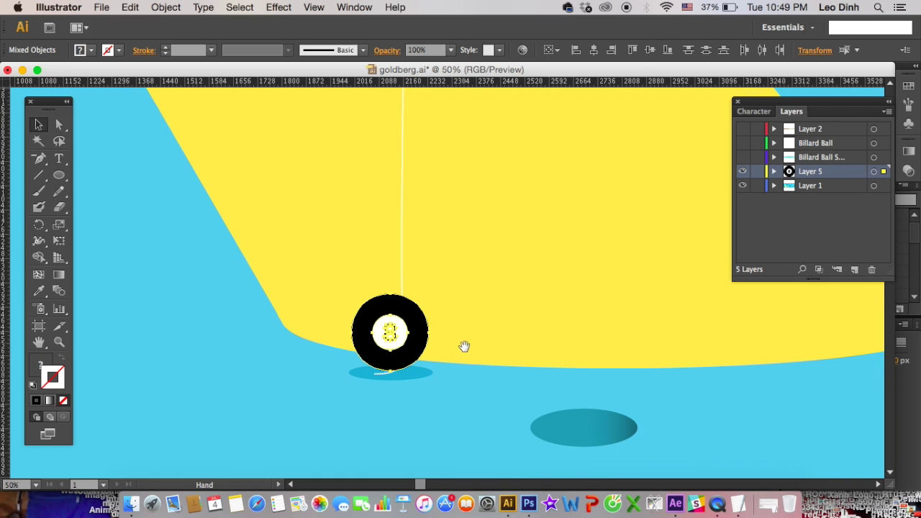
pyautogui.click(450, 384)
pyautogui.click(398, 344)
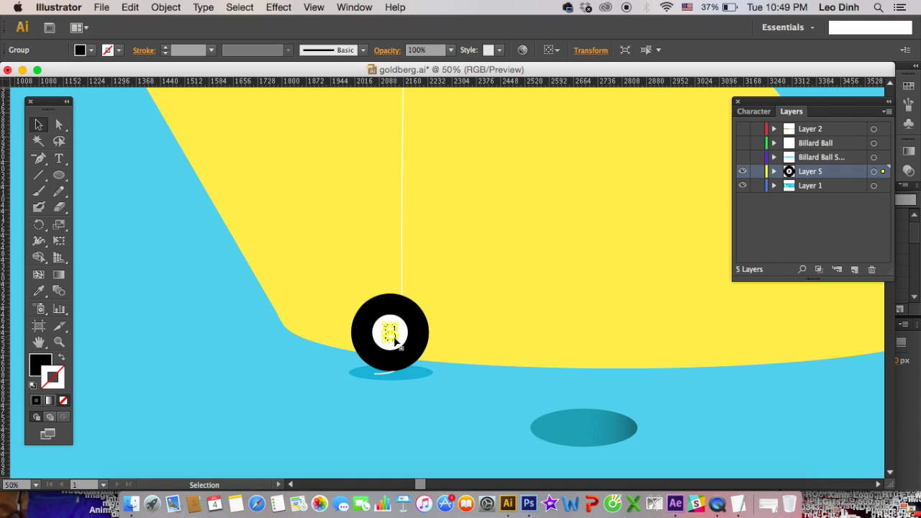
pyautogui.keyDown('shift'); pyautogui.click(403, 330); pyautogui.keyUp('shift')
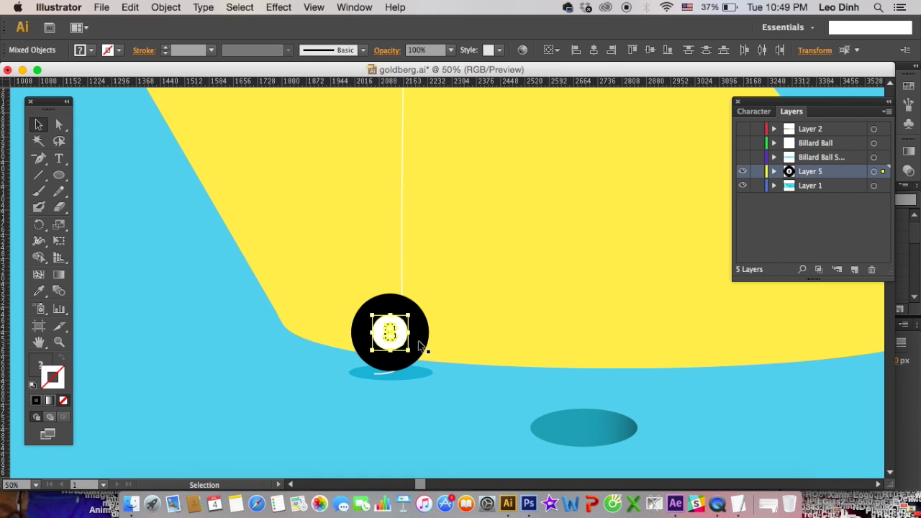
pyautogui.press('Delete')
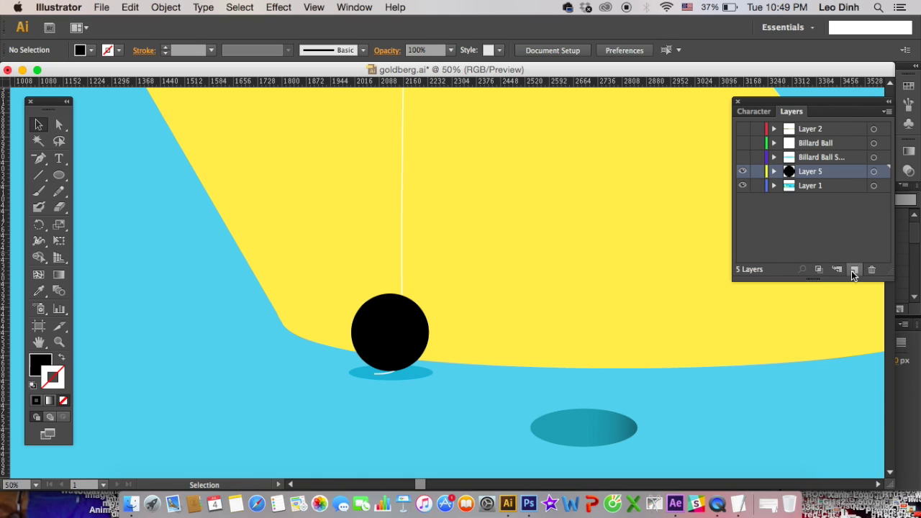
pyautogui.click(855, 269)
pyautogui.hotkey('ctrl', 'f')
# Step: Rename the disc's layer 'Number 8' and Layer 5 'Billard Ball Black'
pyautogui.doubleClick(810, 174)
pyautogui.write('Nu')
pyautogui.press('Return')
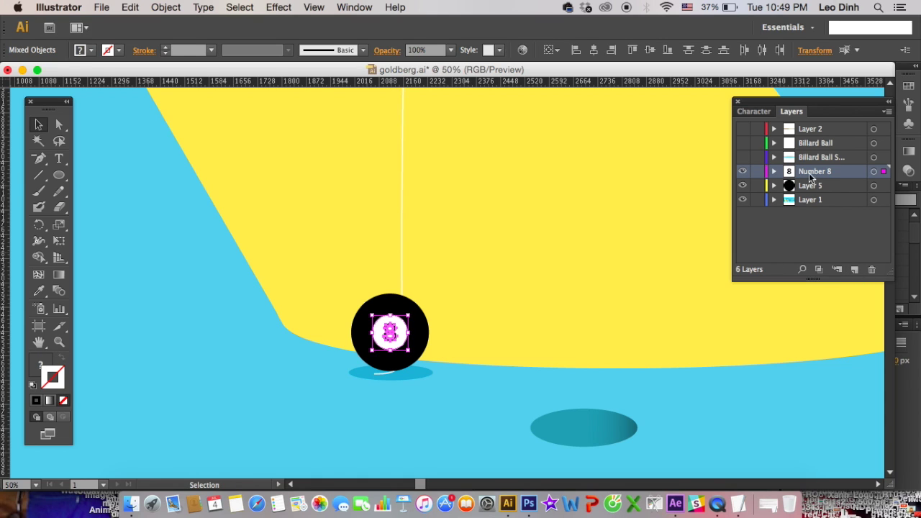
pyautogui.doubleClick(814, 186)
pyautogui.write('Billard Ball Black')
pyautogui.press('Return')
# Step: Move the eight ball's shadow ellipse onto its own new layer and name it
pyautogui.click(411, 375)
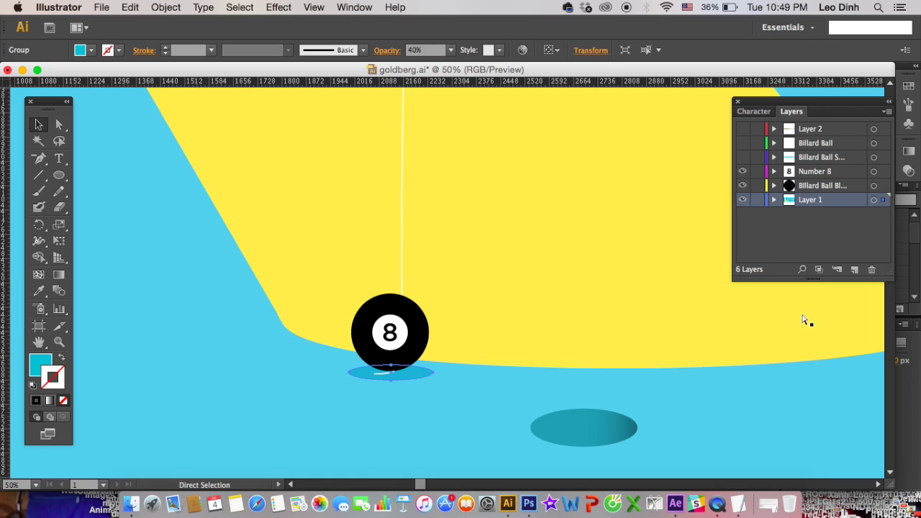
pyautogui.press('Delete')
pyautogui.click(855, 269)
pyautogui.press('super+f')
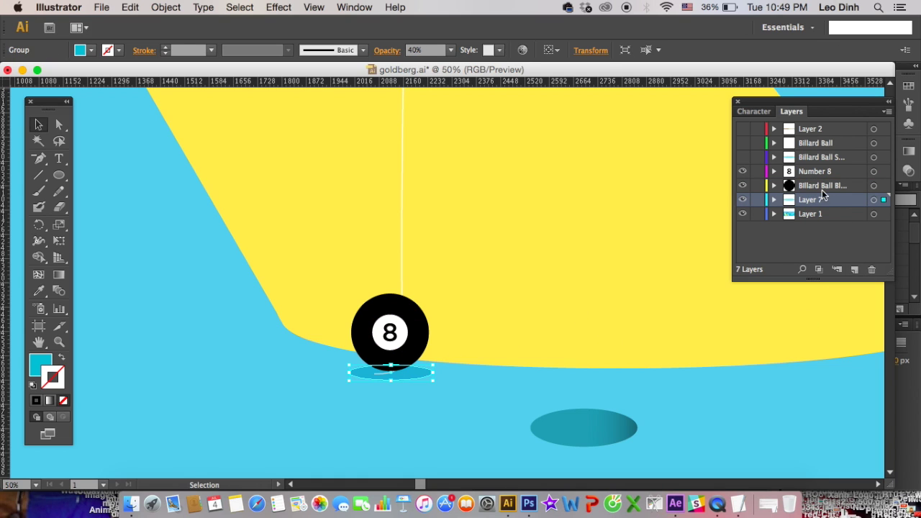
pyautogui.doubleClick(823, 186)
pyautogui.click(824, 200)
pyautogui.doubleClick(820, 200)
pyautogui.hotkey('ctrl', 'v')
pyautogui.press('Return')
# Step: Zoom out and remove the dark hole ellipse below the ball from Layer 1
pyautogui.hotkey('ctrl', '-')
pyautogui.hscroll(3, 515, 325)
pyautogui.hscroll(2, 503, 353)
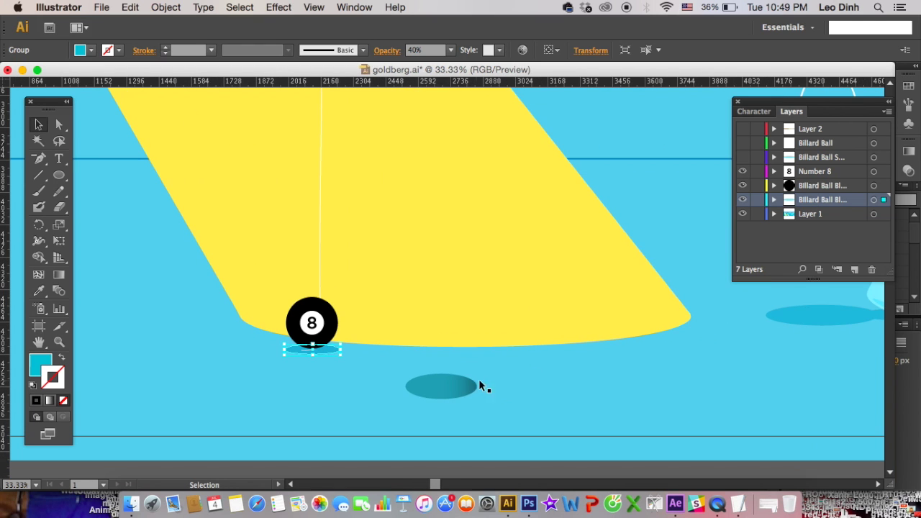
pyautogui.click(466, 385)
pyautogui.press('Delete')
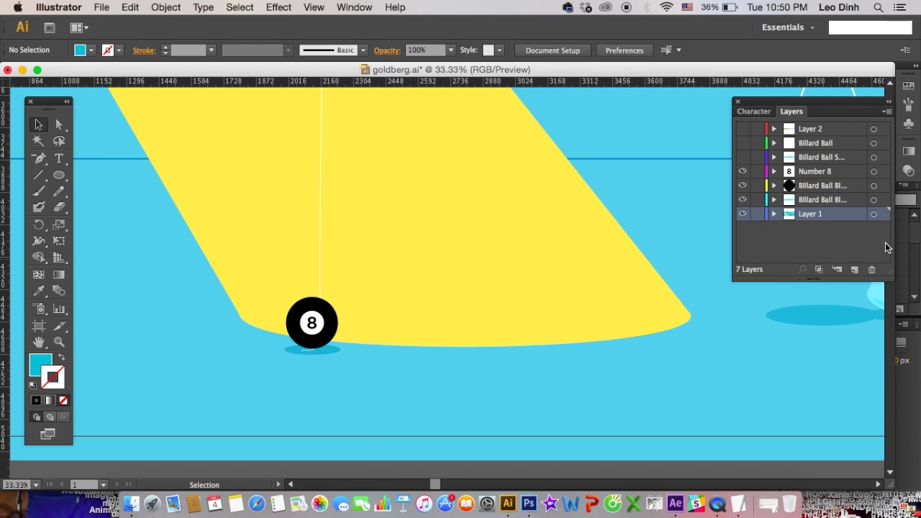
# Step: Paste the hole ellipse in place on a new layer and name it Hole
pyautogui.click(855, 269)
pyautogui.hotkey('ctrl', 'f')
pyautogui.doubleClick(809, 213)
pyautogui.write('Hold')
pyautogui.press('Return')
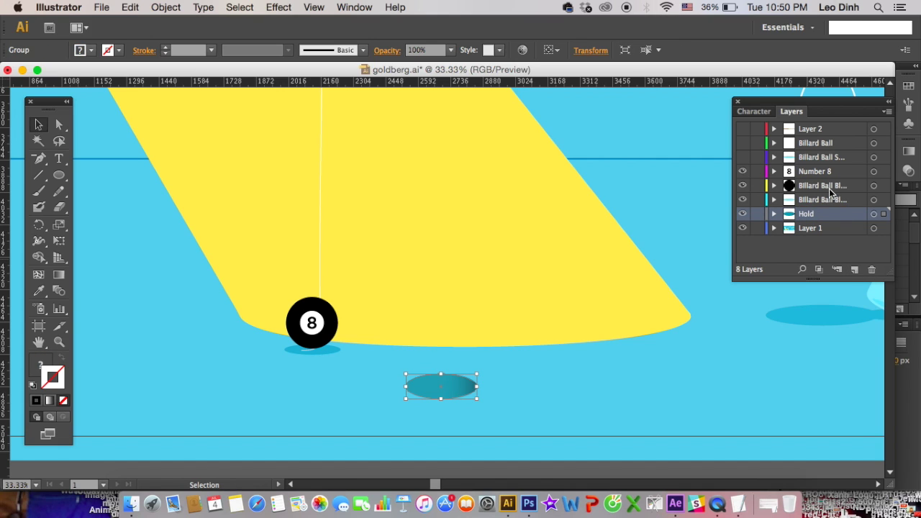
pyautogui.doubleClick(809, 214)
pyautogui.write('Hol')
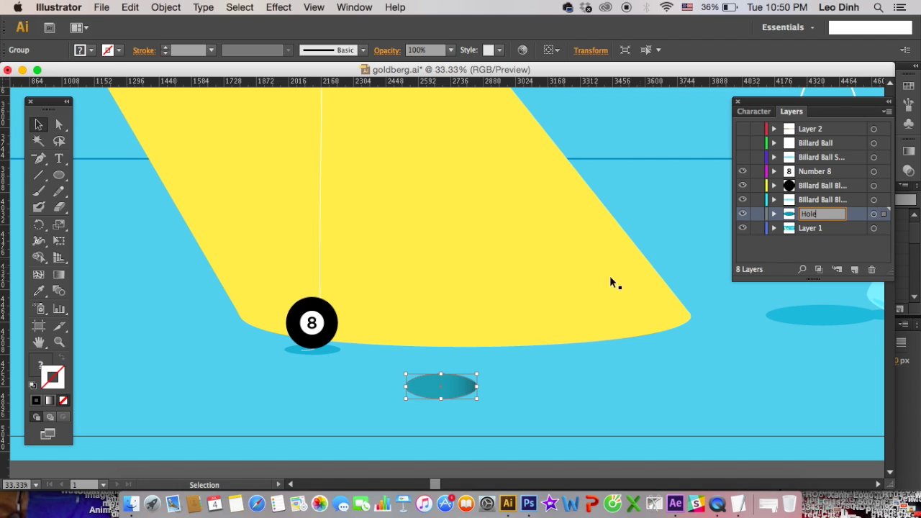
pyautogui.click(543, 282)
# Step: Bring the balloon near the light beam into view and select the balloon group
pyautogui.press('super+minus')
pyautogui.press('super+minus')
pyautogui.moveTo(424, 240); pyautogui.dragTo(453, 314)
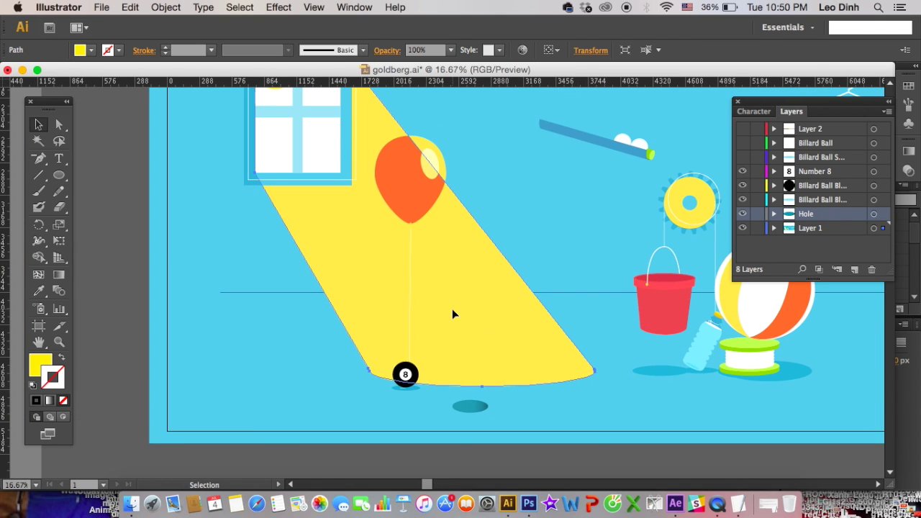
pyautogui.press('super+equal')
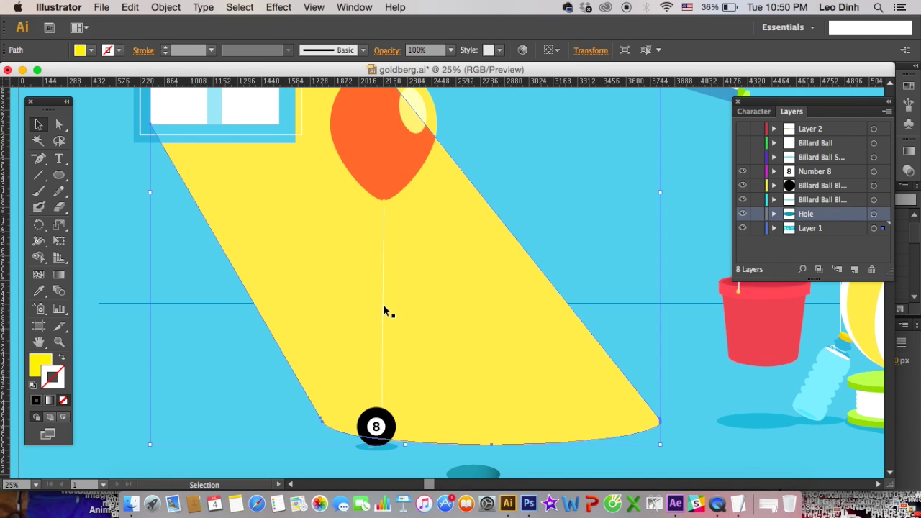
pyautogui.click(383, 306)
pyautogui.scroll(5, 444, 222)
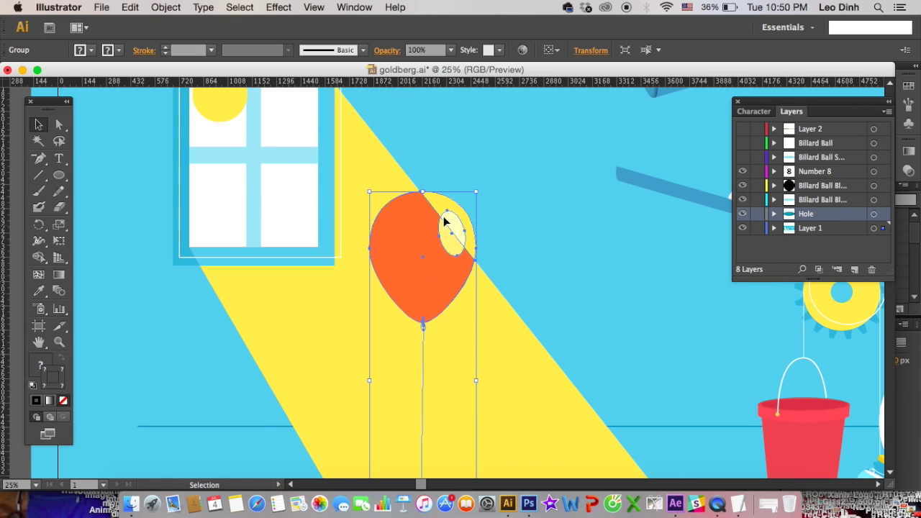
pyautogui.scroll(-2, 405, 248)
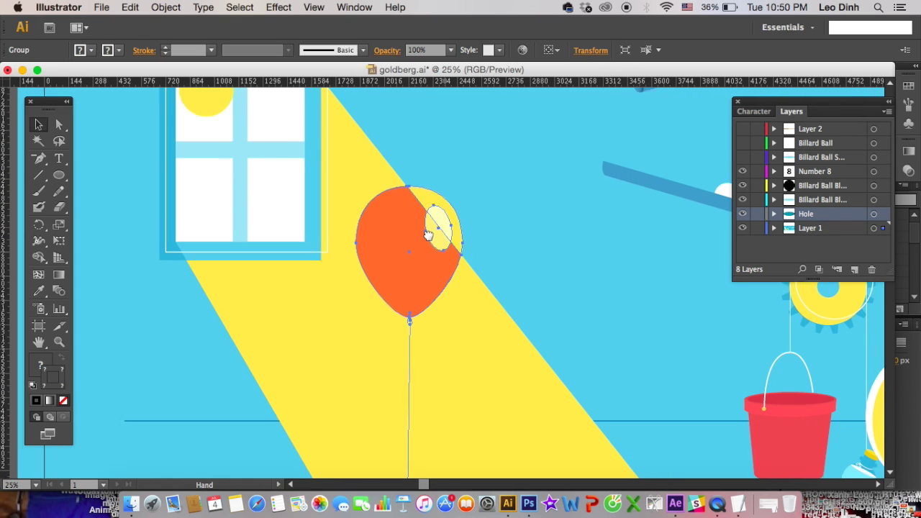
pyautogui.hscroll(2, 405, 248)
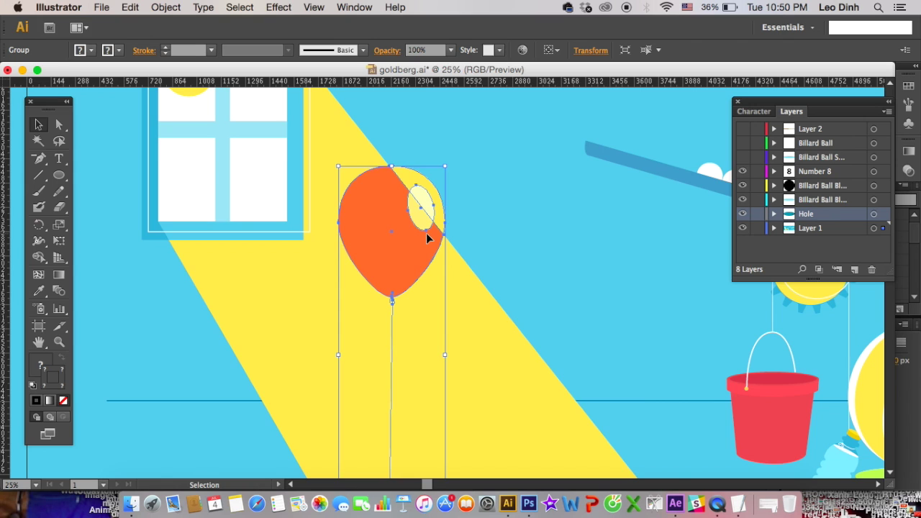
pyautogui.scroll(-1, 432, 230)
pyautogui.hscroll(2, 431, 231)
# Step: Delete the orange balloon shape and cut the balloon with its string from Layer 1
pyautogui.click(477, 223)
pyautogui.press('a')
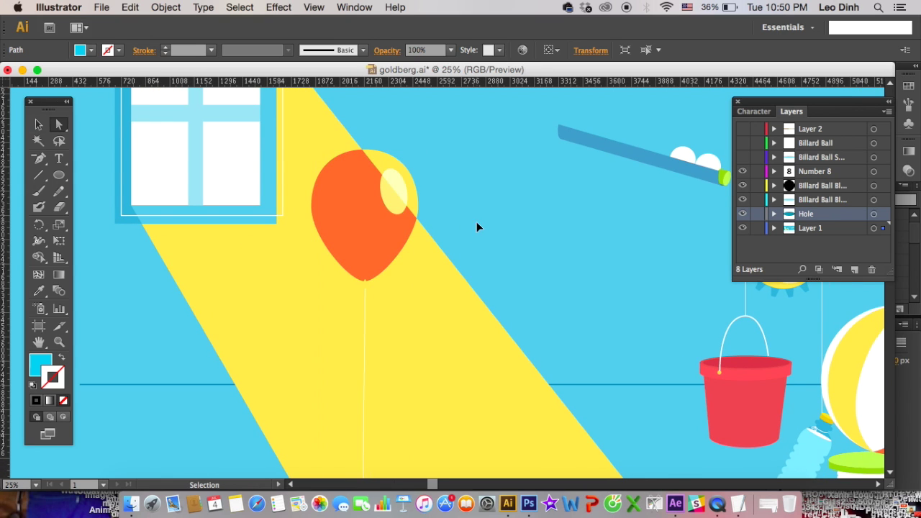
pyautogui.scroll(-1, 477, 223)
pyautogui.click(347, 219)
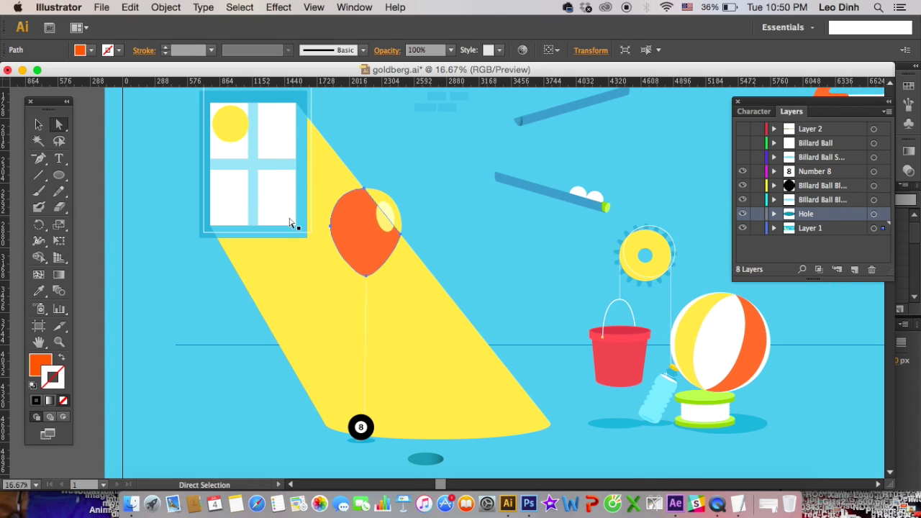
pyautogui.press('Delete')
pyautogui.press('v')
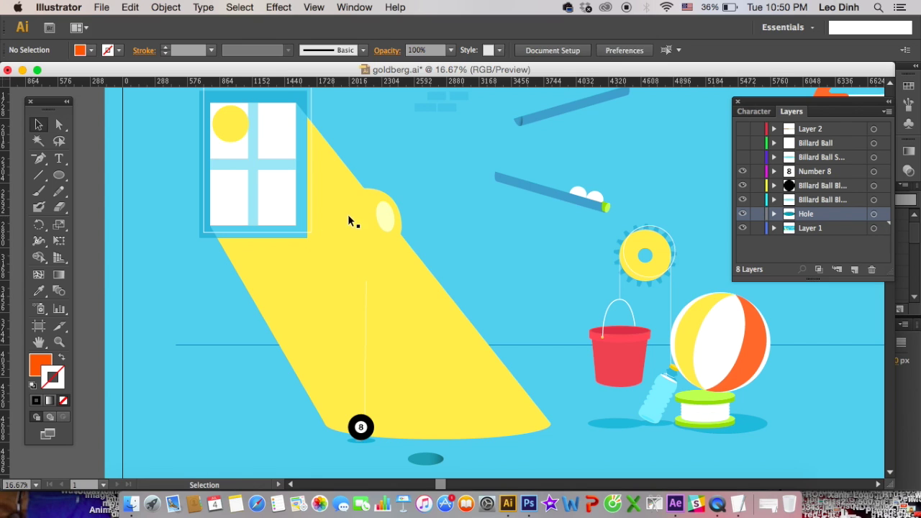
pyautogui.click(373, 219)
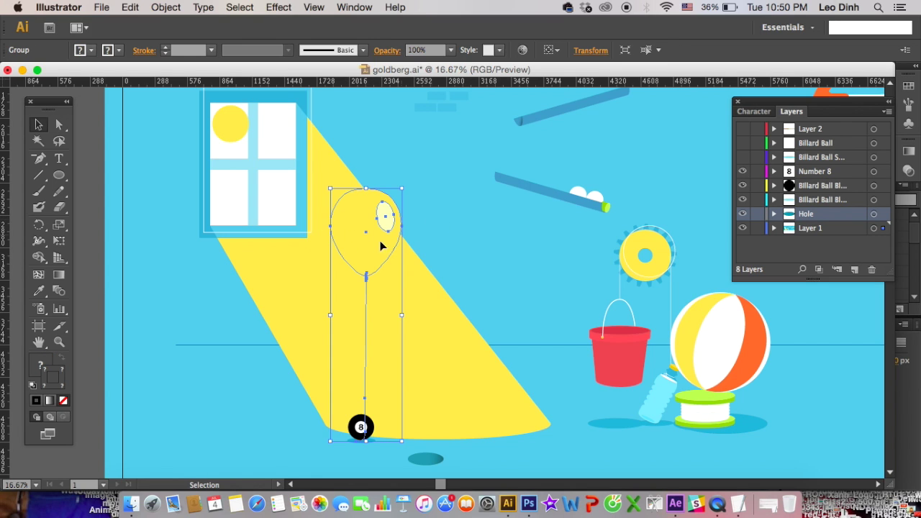
pyautogui.press('Delete')
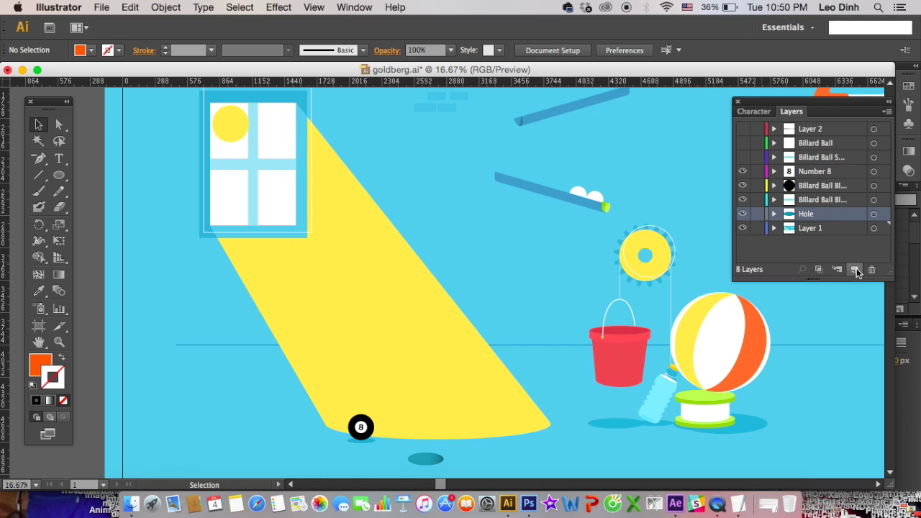
# Step: Paste the balloon in place on a new layer named Balloon
pyautogui.click(854, 269)
pyautogui.hotkey('ctrl', 'f')
pyautogui.doubleClick(813, 233)
pyautogui.write('Ballo')
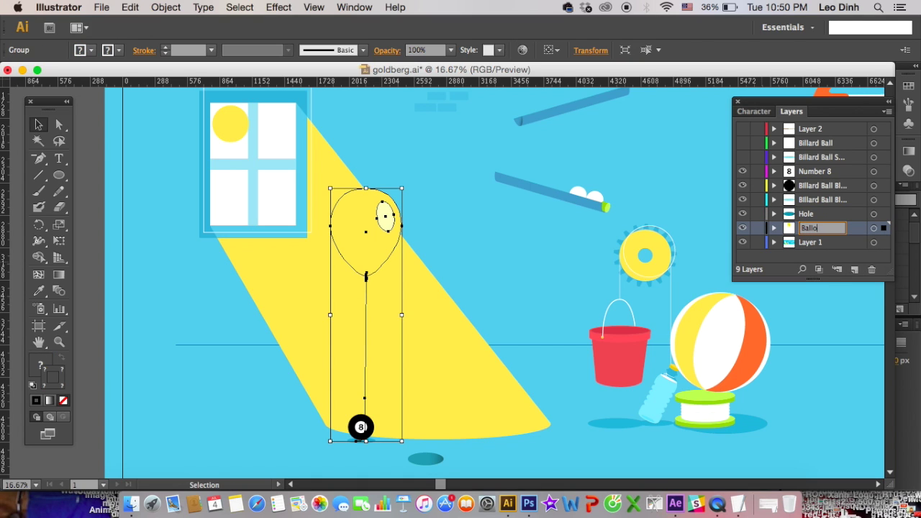
pyautogui.write('on')
pyautogui.press('Return')
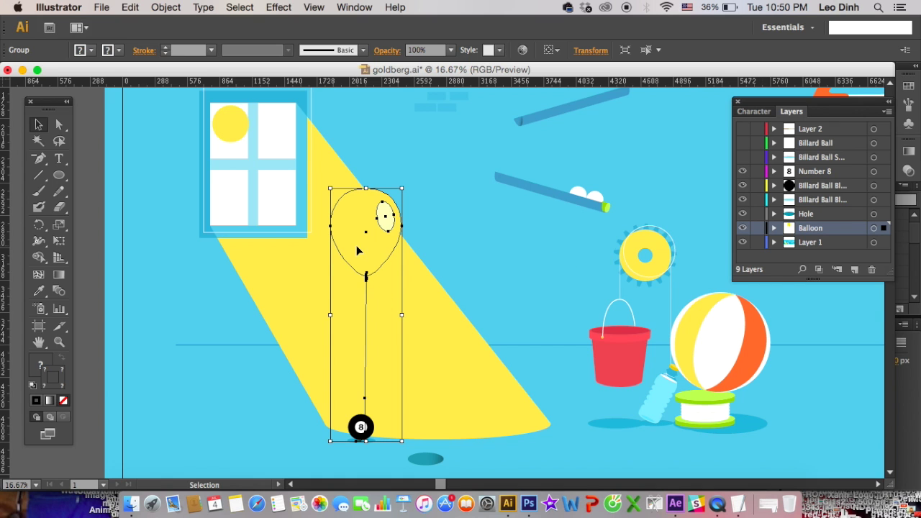
# Step: Zoom in and isolate the balloon group to get at the balloon string
pyautogui.hotkey('ctrl', '=')
pyautogui.moveTo(334, 280)
pyautogui.mouseDown()
pyautogui.moveTo(370, 302)
pyautogui.moveTo(305, 303)
pyautogui.moveTo(306, 220)
pyautogui.mouseUp()
pyautogui.scroll(-2, 322, 326)
pyautogui.click(302, 220)
pyautogui.doubleClick(301, 220)
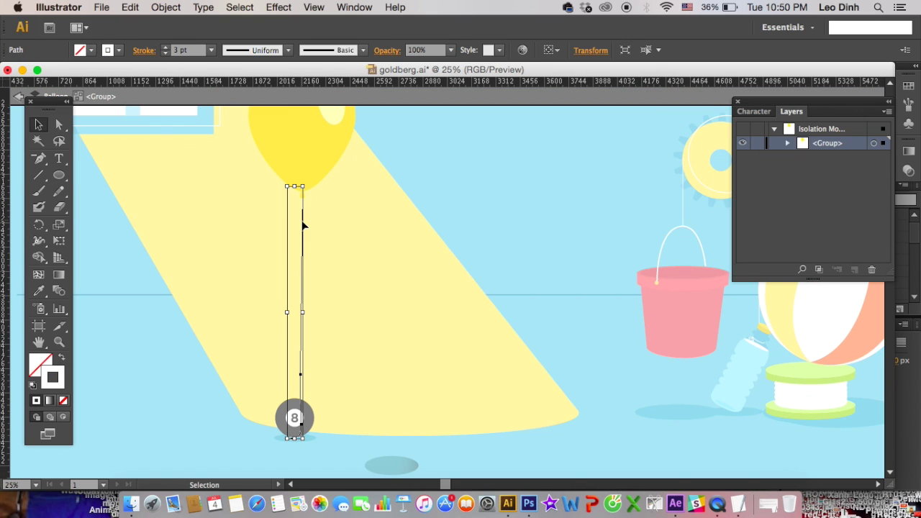
pyautogui.click(453, 263)
pyautogui.doubleClick(487, 267)
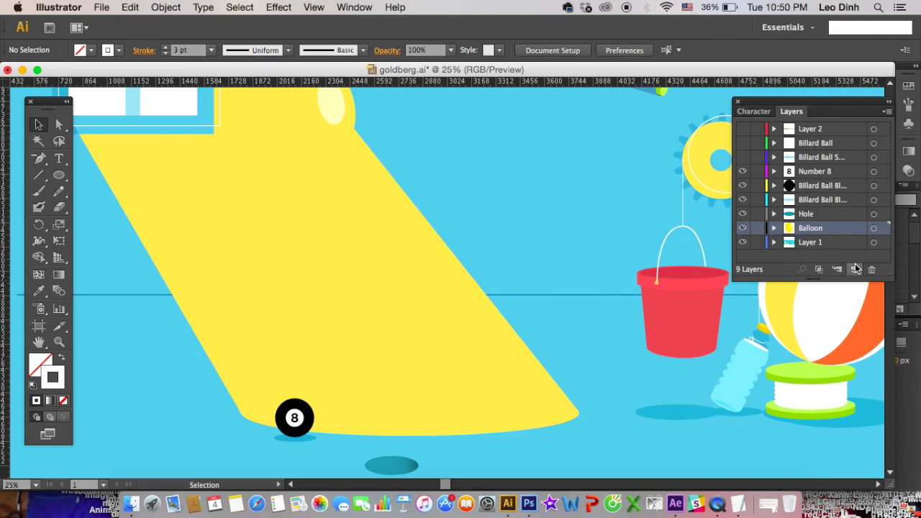
# Step: Paste the string onto a new balloon-string layer and zoom back out to the scene
pyautogui.click(856, 268)
pyautogui.hotkey('ctrl', 'f')
pyautogui.doubleClick(823, 228)
pyautogui.write('Baloon')
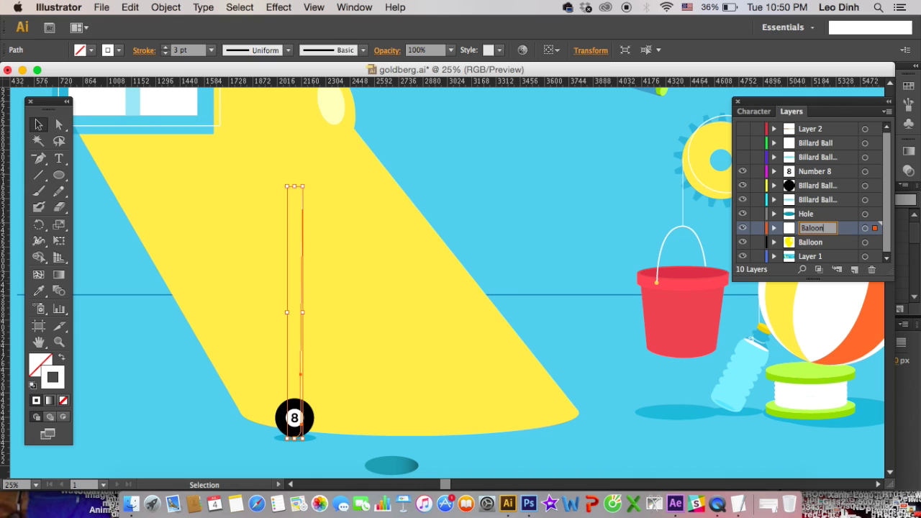
pyautogui.write(' Stri')
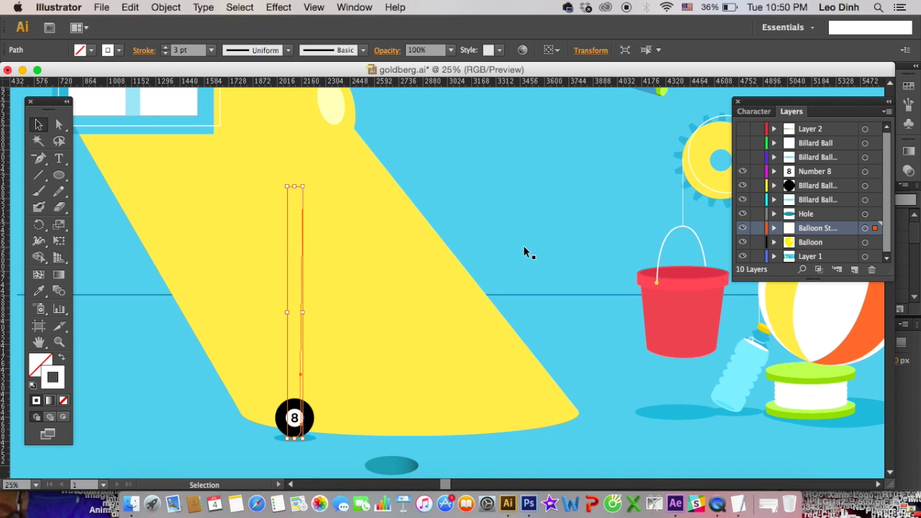
pyautogui.moveTo(369, 240); pyautogui.dragTo(475, 333)
pyautogui.press('super+minus')
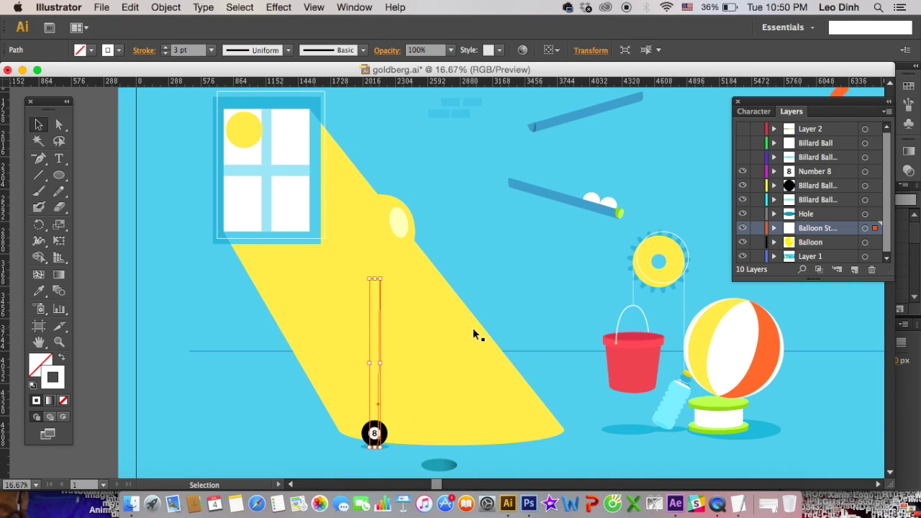
pyautogui.hscroll(2, 444, 305)
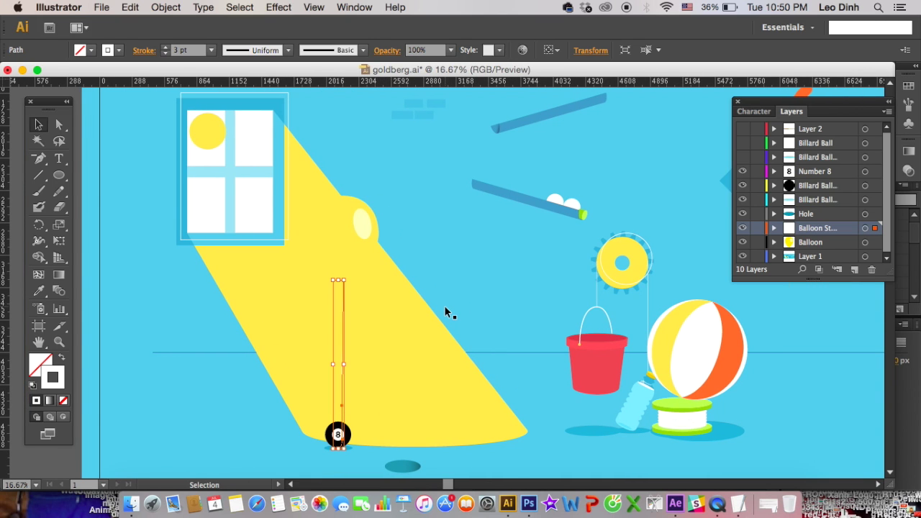
# Step: Hide the Number 8, billiard ball and Balloon layers and reframe the whole scene
pyautogui.moveTo(744, 173); pyautogui.dragTo(743, 202)
pyautogui.click(742, 241)
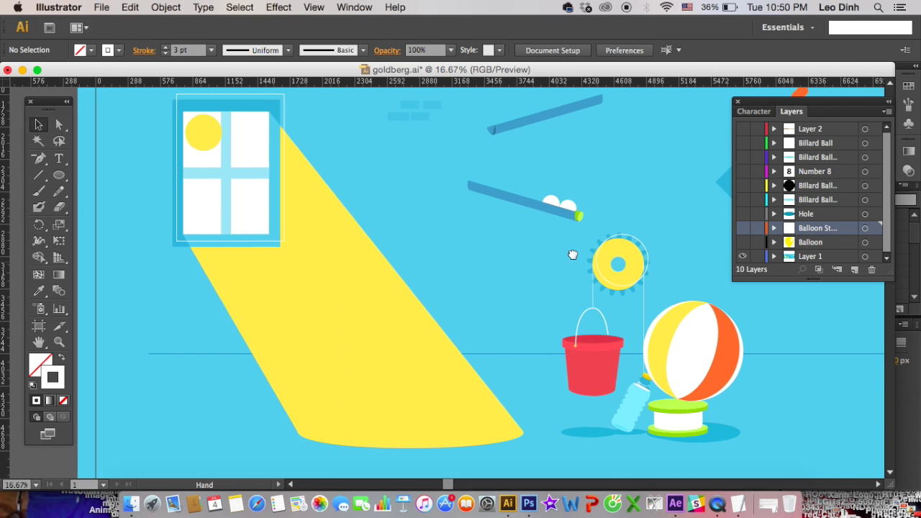
pyautogui.hscroll(4, 466, 209)
pyautogui.scroll(-2, 466, 209)
pyautogui.press('super+minus')
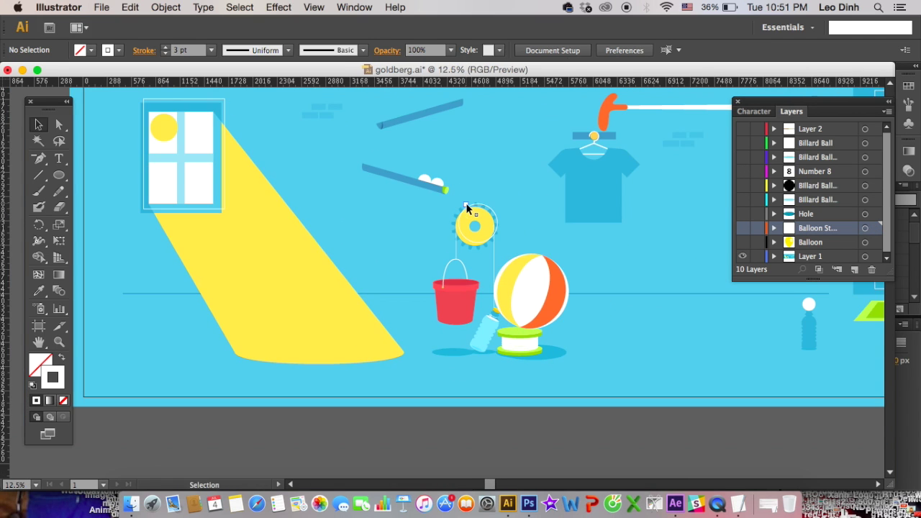
pyautogui.moveTo(441, 200); pyautogui.dragTo(440, 237)
pyautogui.scroll(2, 395, 208)
pyautogui.hscroll(-3, 395, 208)
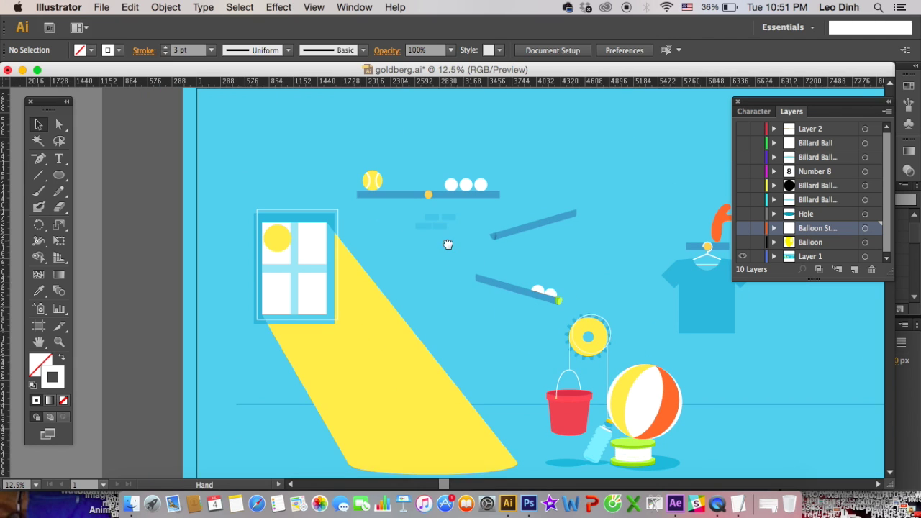
pyautogui.hscroll(2, 305, 190)
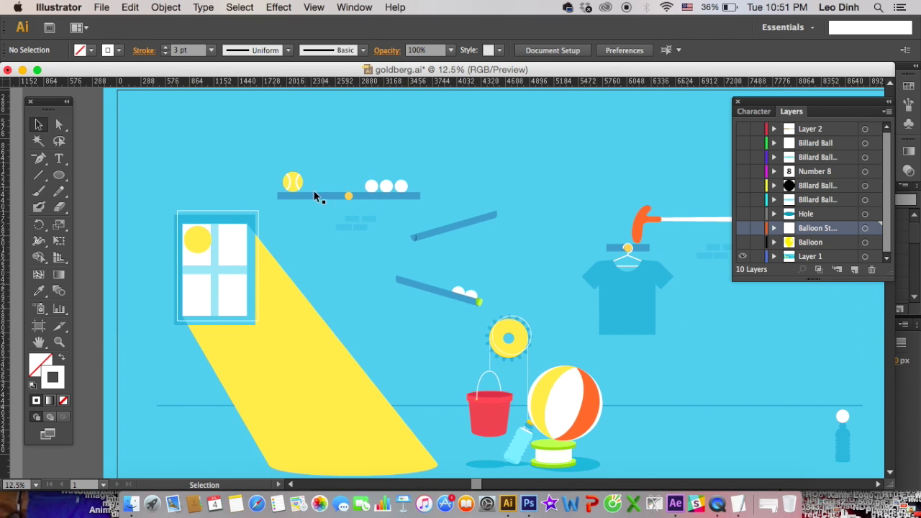
pyautogui.press('super+plus')
pyautogui.scroll(1, 328, 205)
pyautogui.hscroll(-1, 327, 206)
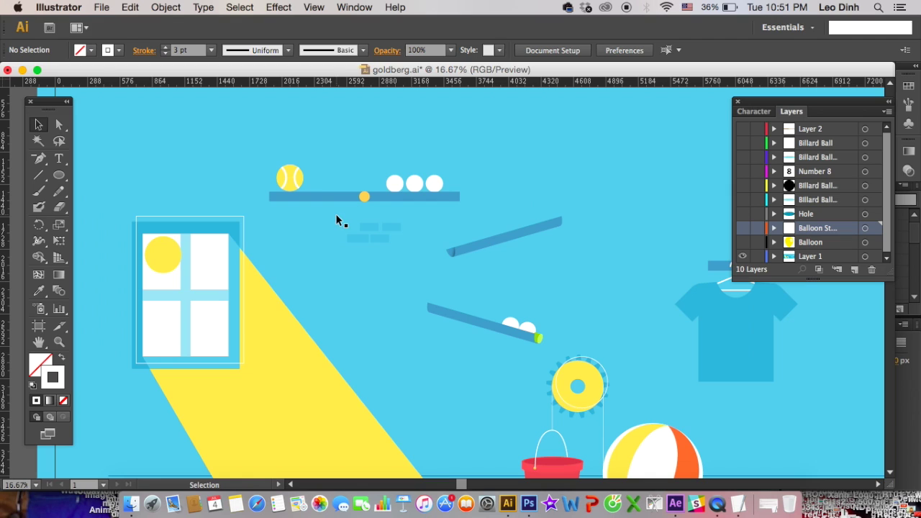
# Step: Put the tennis ball on a new layer named Tennis Ball, then hide it
pyautogui.click(301, 186)
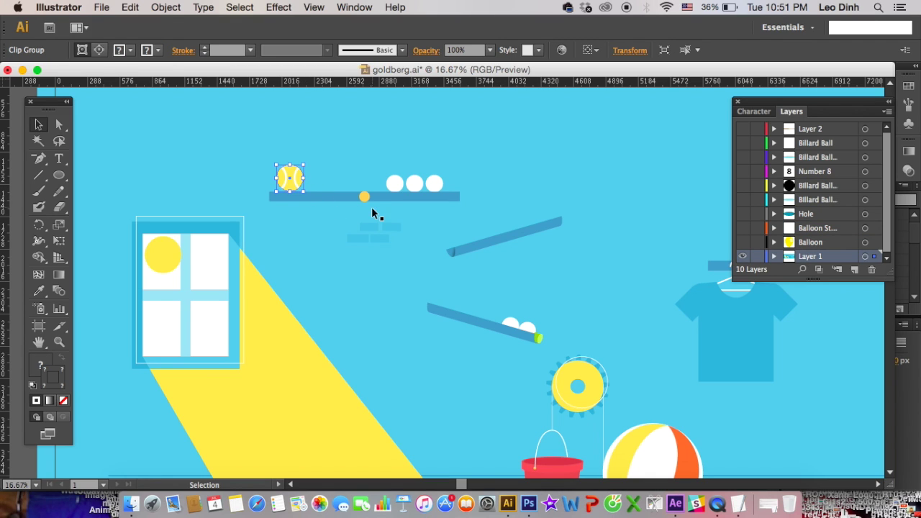
pyautogui.click(853, 270)
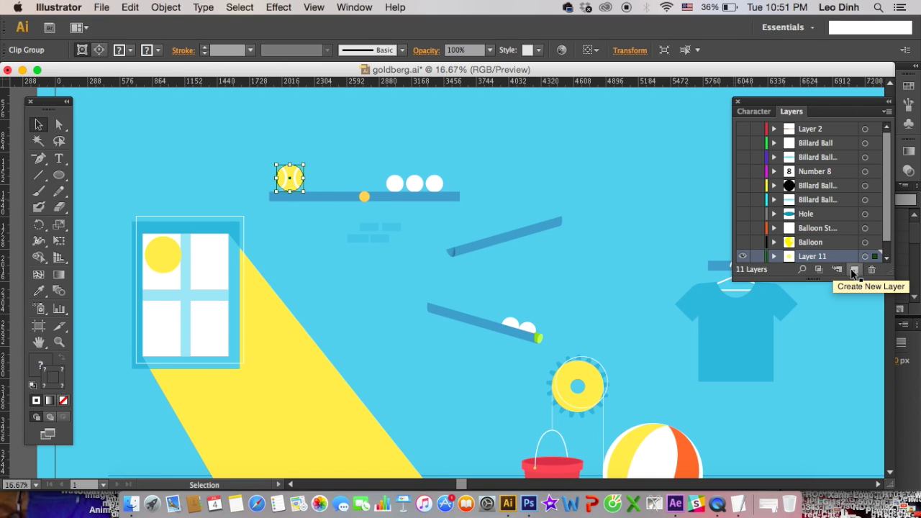
pyautogui.doubleClick(809, 257)
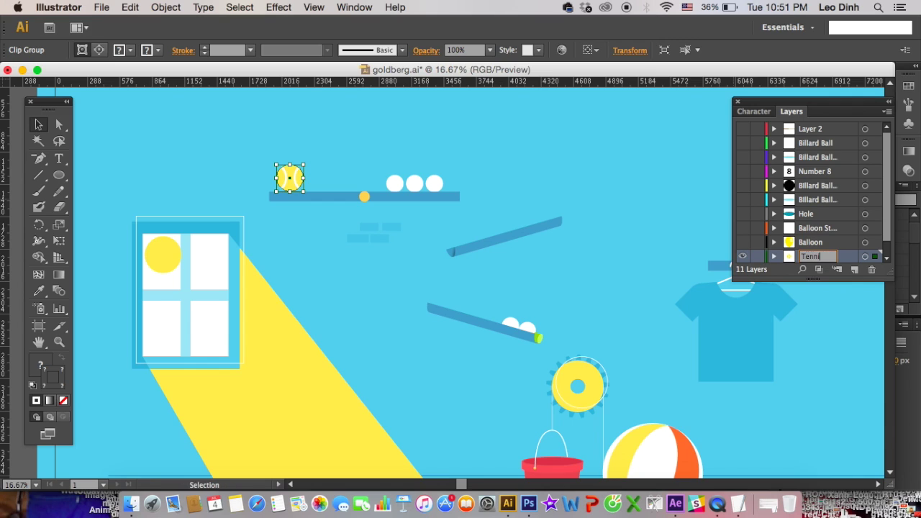
pyautogui.write('s Ball')
pyautogui.press('Return')
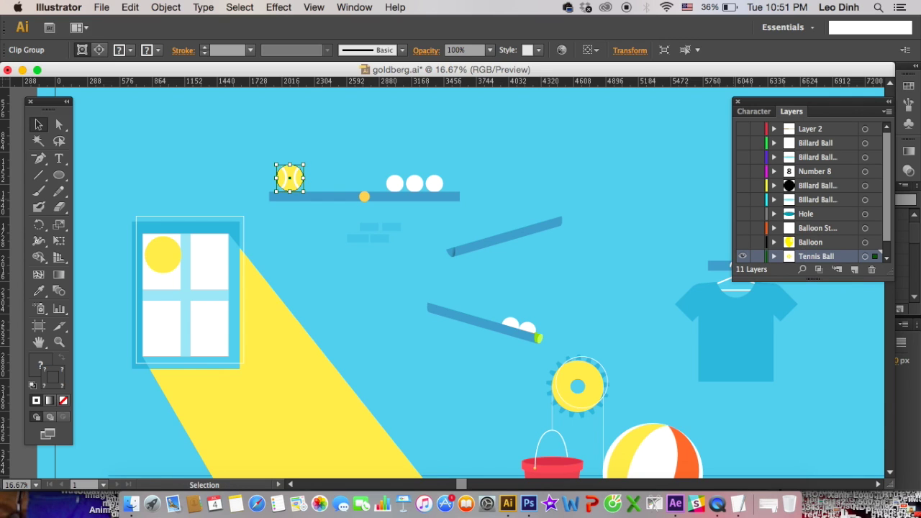
pyautogui.click(743, 257)
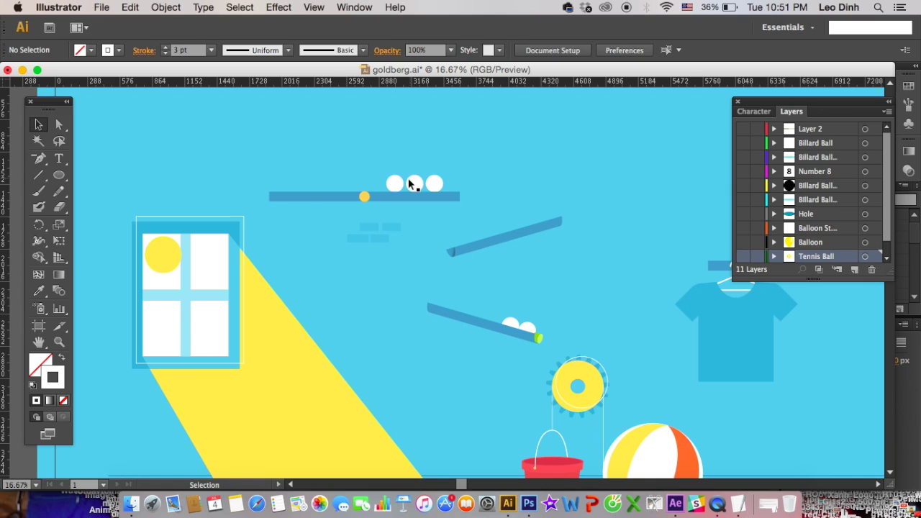
# Step: Cut the five white balls from the shelf and lower ramp and paste them onto a new layer
pyautogui.click(411, 182)
pyautogui.keyDown('shift'); pyautogui.click(436, 186); pyautogui.keyUp('shift')
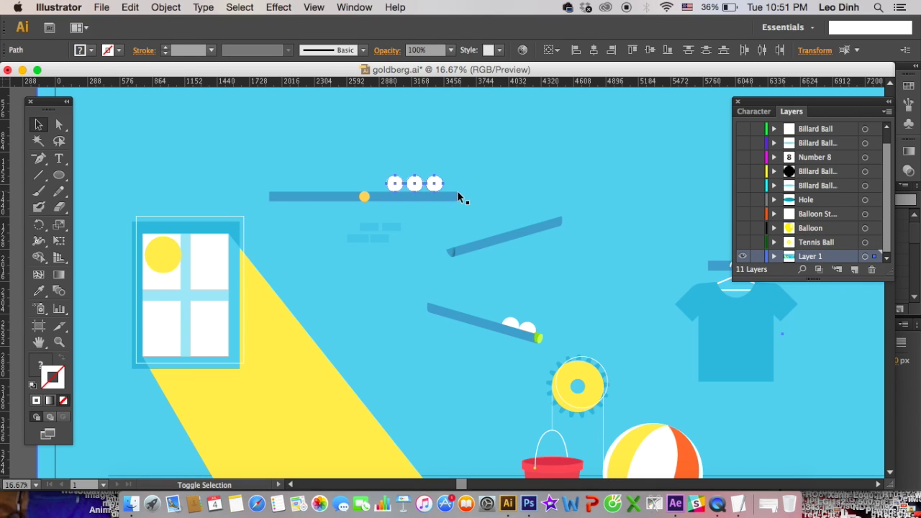
pyautogui.keyDown('shift'); pyautogui.click(459, 195); pyautogui.keyUp('shift')
pyautogui.keyDown('shift'); pyautogui.click(512, 323); pyautogui.keyUp('shift')
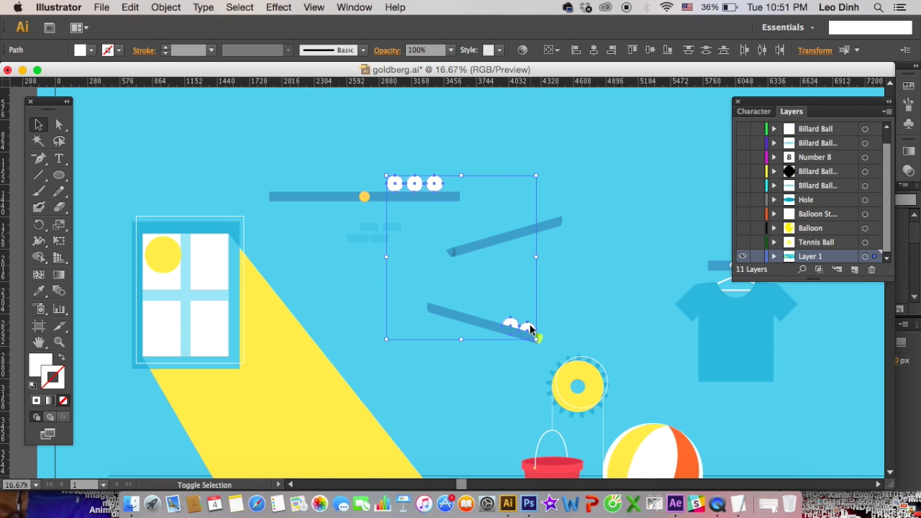
pyautogui.press('Delete')
pyautogui.click(854, 269)
pyautogui.hotkey('ctrl', 'f')
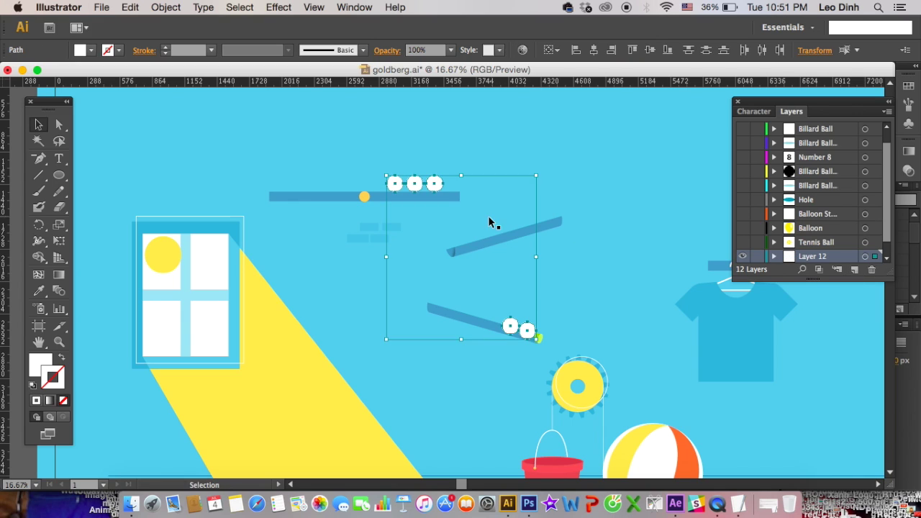
pyautogui.scroll(-1, 806, 244)
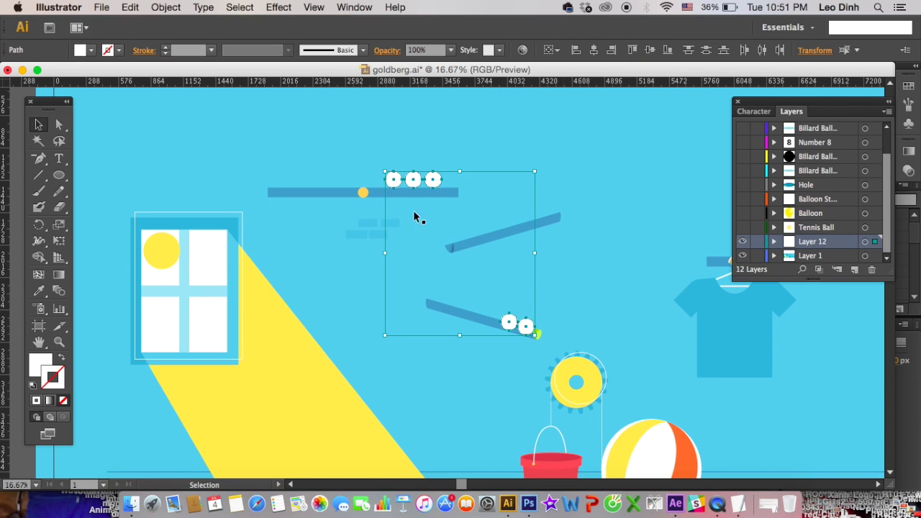
# Step: Release the balls to layers (sequence), move the sublayers to top level, and delete empty Layer 12
pyautogui.click(887, 114)
pyautogui.click(862, 306)
pyautogui.scroll(-2, 830, 256)
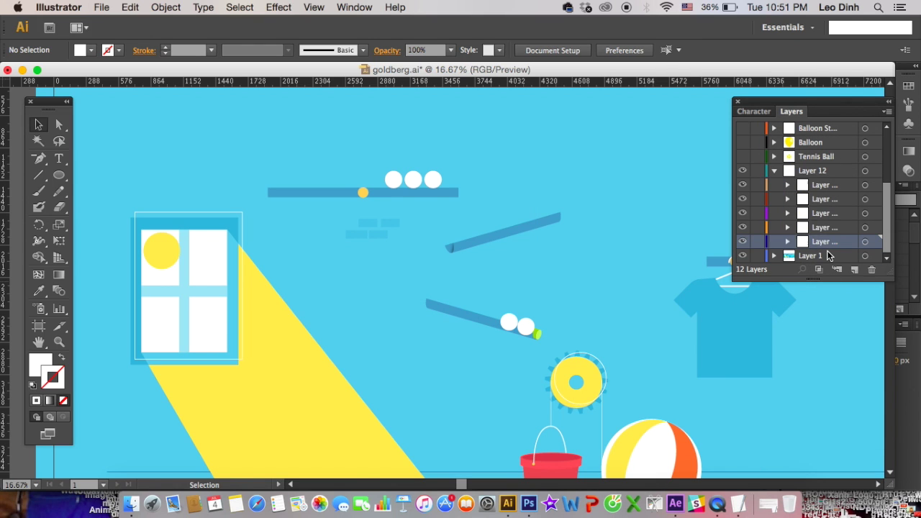
pyautogui.keyDown('shift'); pyautogui.click(825, 187); pyautogui.keyUp('shift')
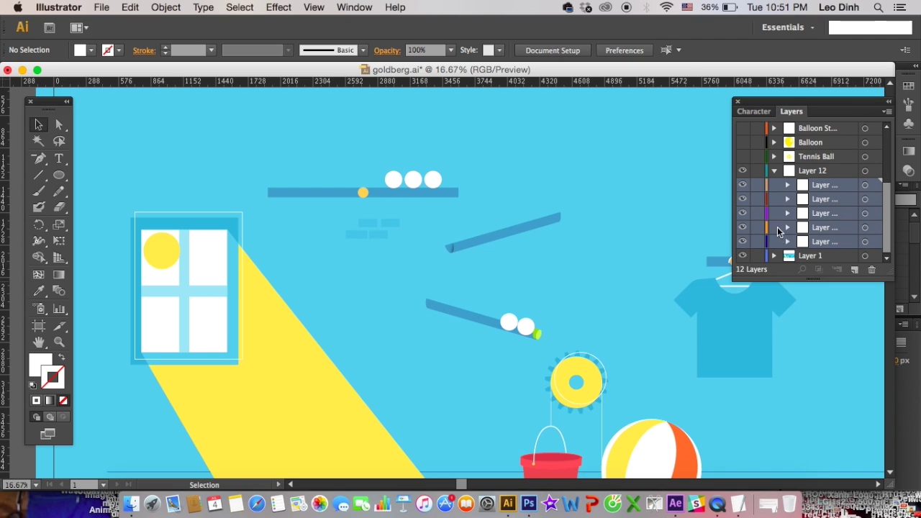
pyautogui.moveTo(820, 189); pyautogui.dragTo(804, 166)
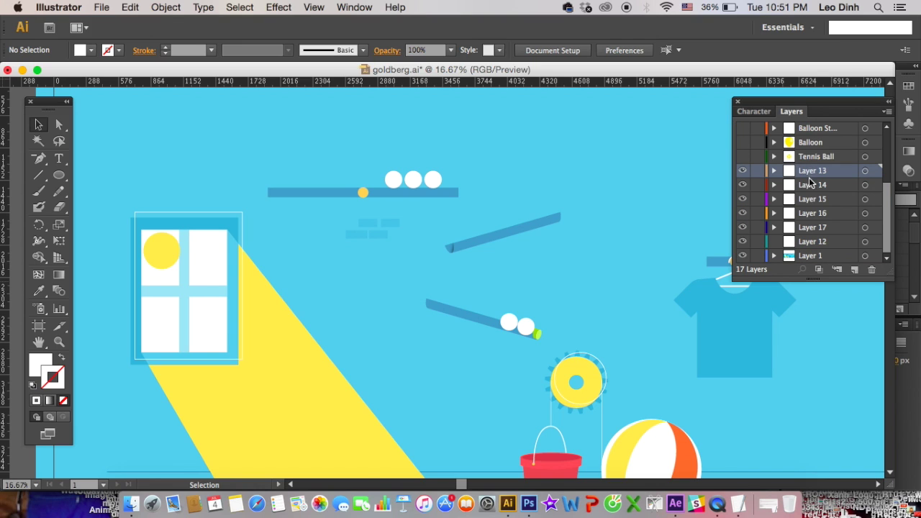
pyautogui.click(814, 242)
pyautogui.click(871, 270)
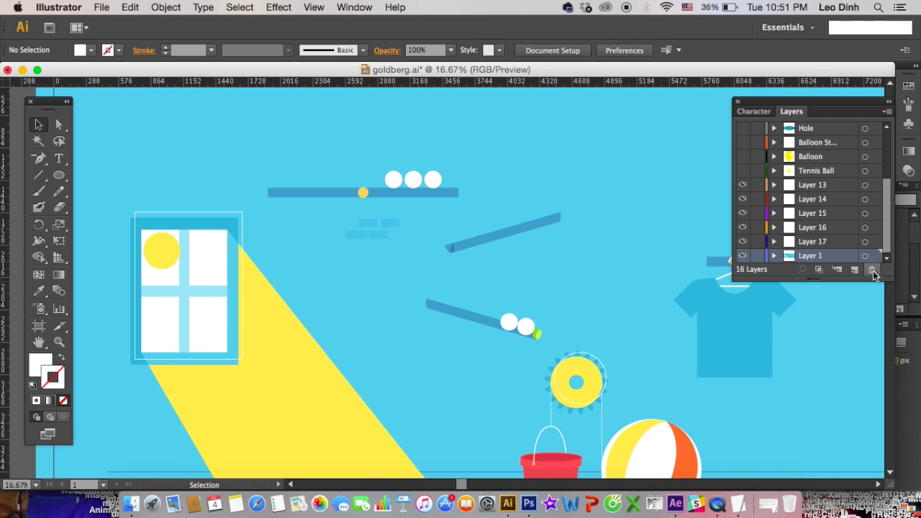
pyautogui.click(828, 246)
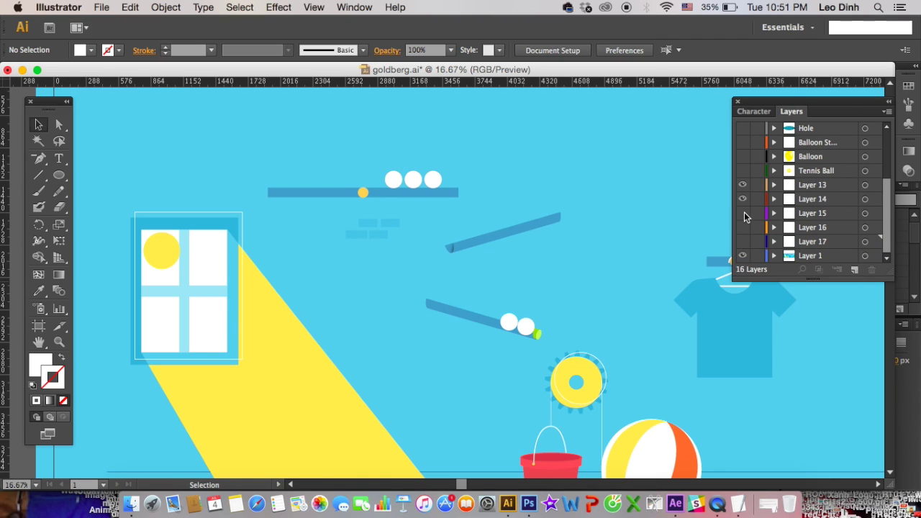
pyautogui.click(744, 188)
pyautogui.scroll(2, 401, 184)
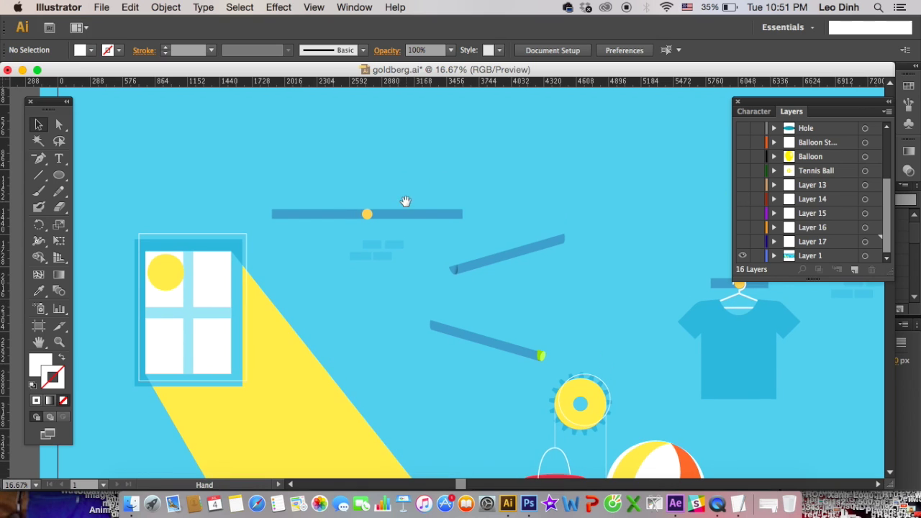
pyautogui.hscroll(-3, 402, 207)
pyautogui.scroll(2, 402, 207)
pyautogui.click(391, 227)
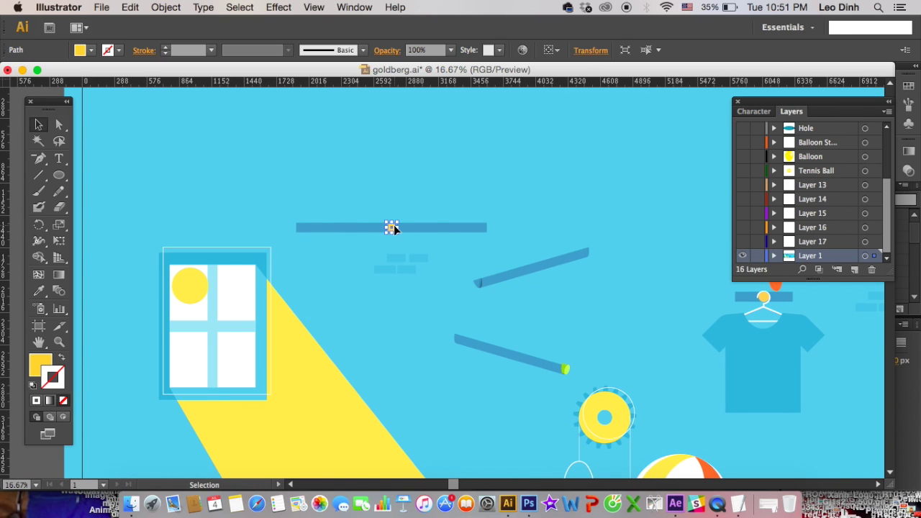
pyautogui.click(398, 231)
pyautogui.press('Delete')
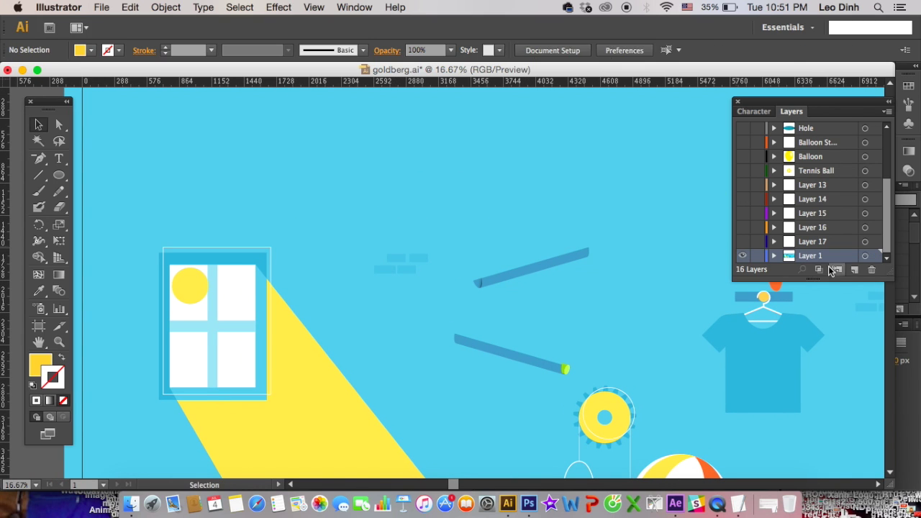
pyautogui.click(854, 269)
pyautogui.hotkey('ctrl', 'f')
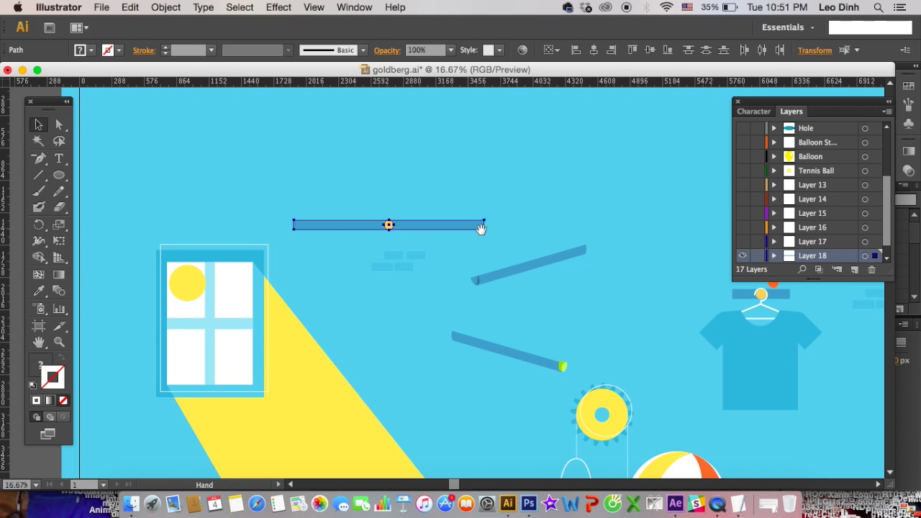
pyautogui.moveTo(466, 228); pyautogui.dragTo(461, 204)
pyautogui.scroll(-1, 461, 204)
pyautogui.hscroll(2, 461, 204)
pyautogui.moveTo(492, 241); pyautogui.dragTo(461, 232)
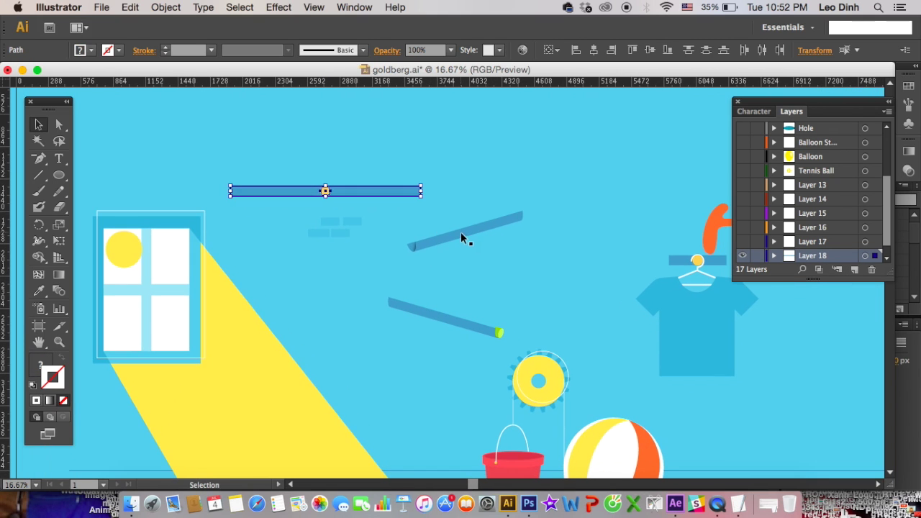
pyautogui.click(461, 233)
pyautogui.hotkey('ctrl', 'x')
pyautogui.click(854, 269)
pyautogui.hotkey('ctrl', 'f')
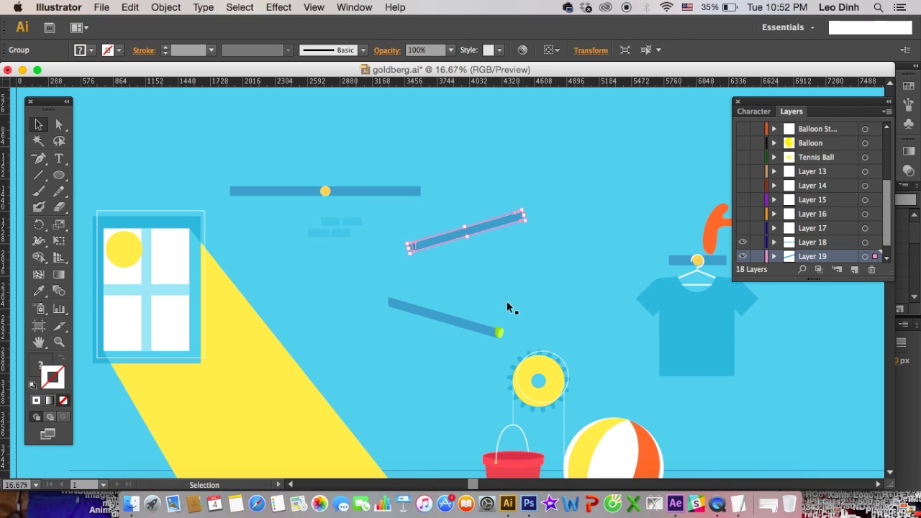
pyautogui.click(472, 325)
pyautogui.hotkey('ctrl', 'x')
pyautogui.click(852, 269)
pyautogui.hotkey('ctrl', 'f')
pyautogui.scroll(-2, 514, 309)
pyautogui.hotkey('ctrl', '=')
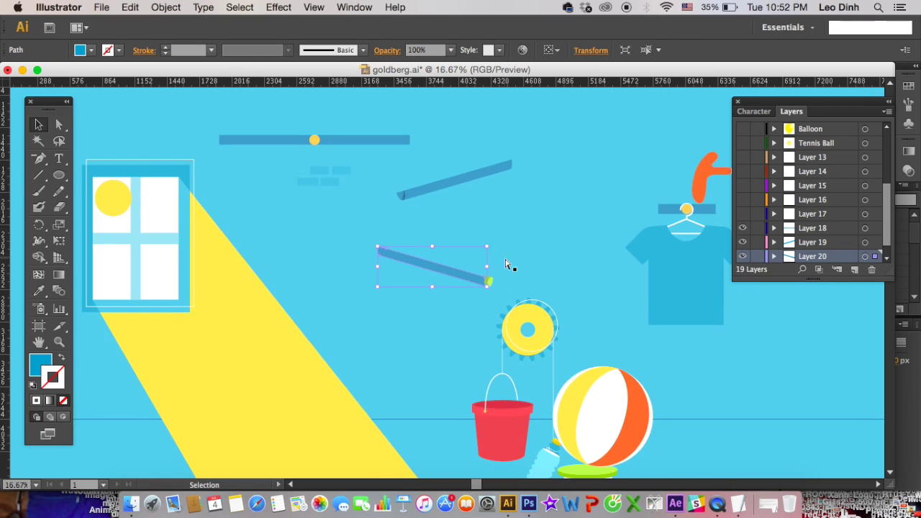
pyautogui.hscroll(3, 504, 263)
pyautogui.click(464, 280)
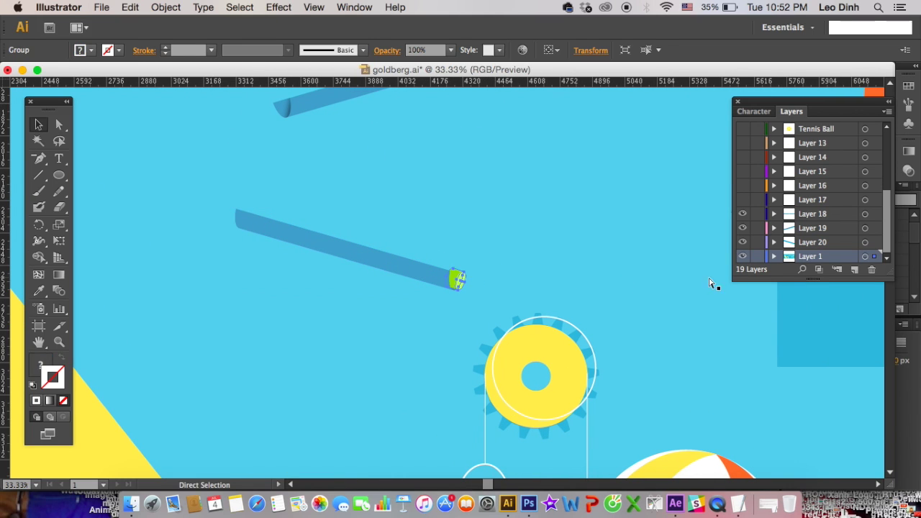
pyautogui.click(688, 285)
pyautogui.click(854, 269)
pyautogui.hotkey('ctrl', 'f')
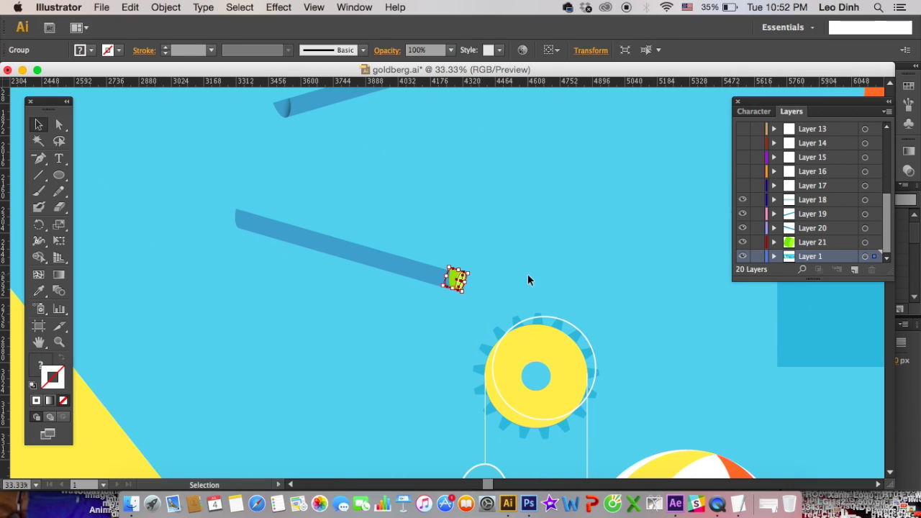
pyautogui.press('ctrl')
pyautogui.scroll(-1, 445, 280)
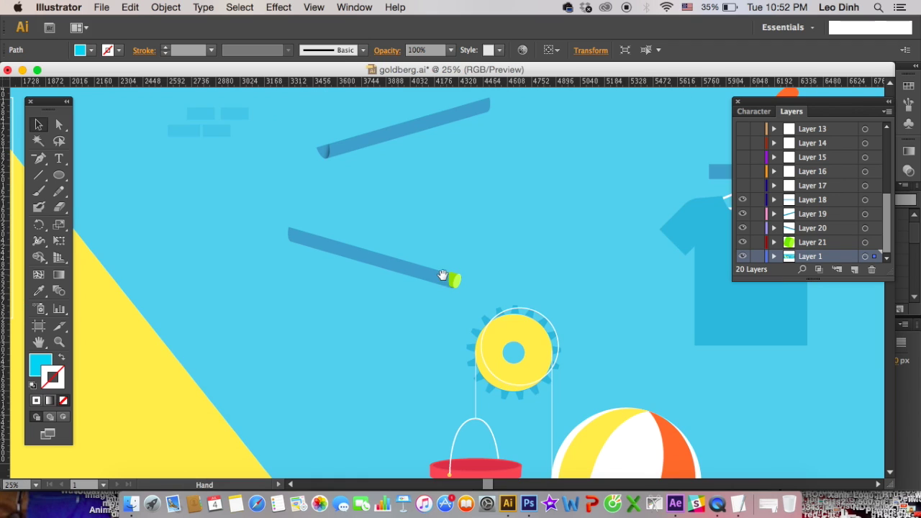
pyautogui.scroll(-1, 435, 273)
pyautogui.scroll(-1, 424, 272)
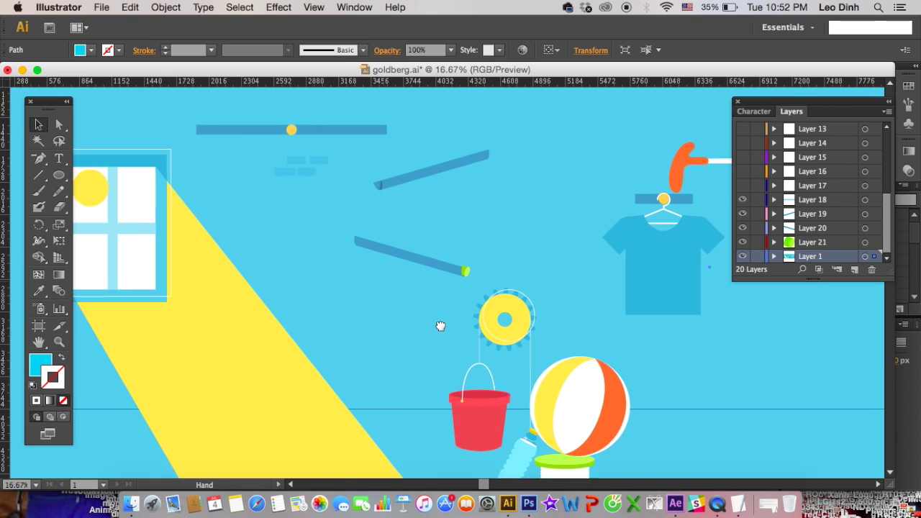
pyautogui.hscroll(-3, 440, 323)
pyautogui.scroll(-2, 481, 202)
pyautogui.hscroll(5, 403, 283)
pyautogui.scroll(1, 402, 284)
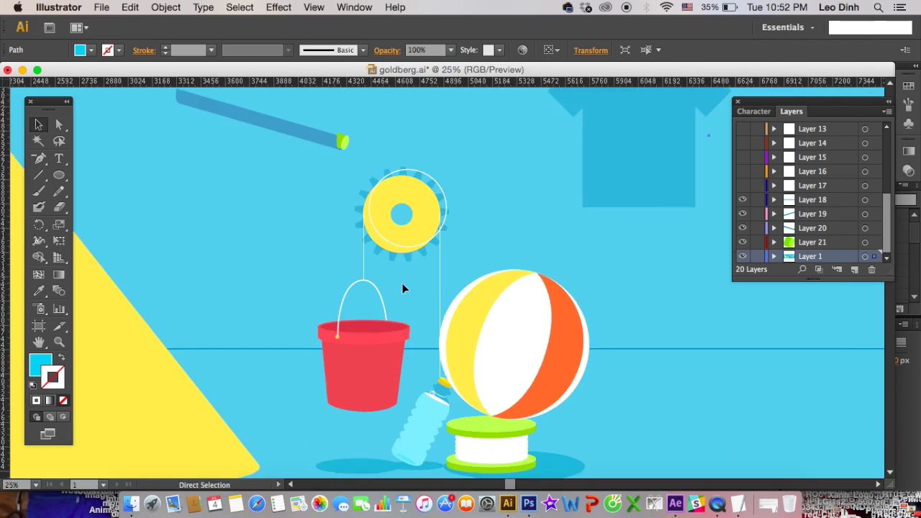
pyautogui.hscroll(4, 411, 287)
pyautogui.scroll(-1, 312, 226)
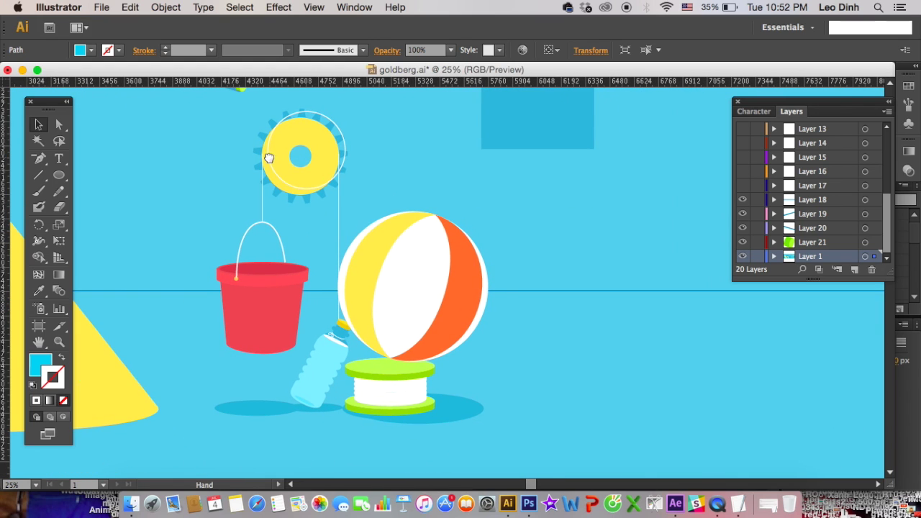
# Step: Select the yellow gear plus its blue teeth and group them
pyautogui.hscroll(-2, 310, 165)
pyautogui.click(326, 185)
pyautogui.scroll(2, 295, 173)
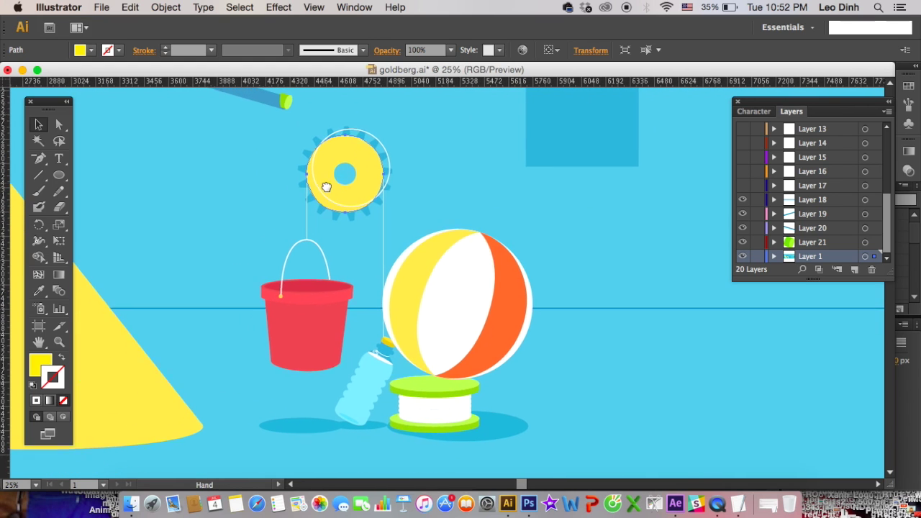
pyautogui.hscroll(-3, 309, 165)
pyautogui.keyDown('shift'); pyautogui.click(323, 148); pyautogui.keyUp('shift')
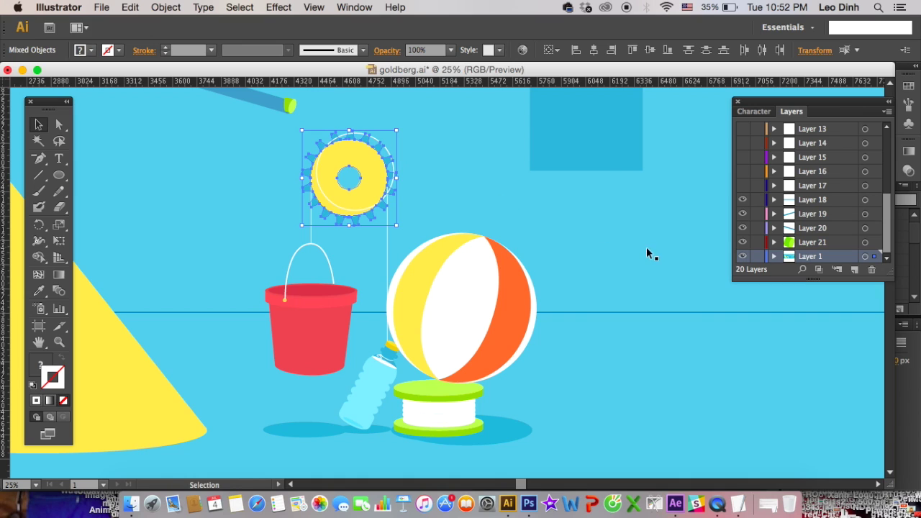
pyautogui.press('super+g')
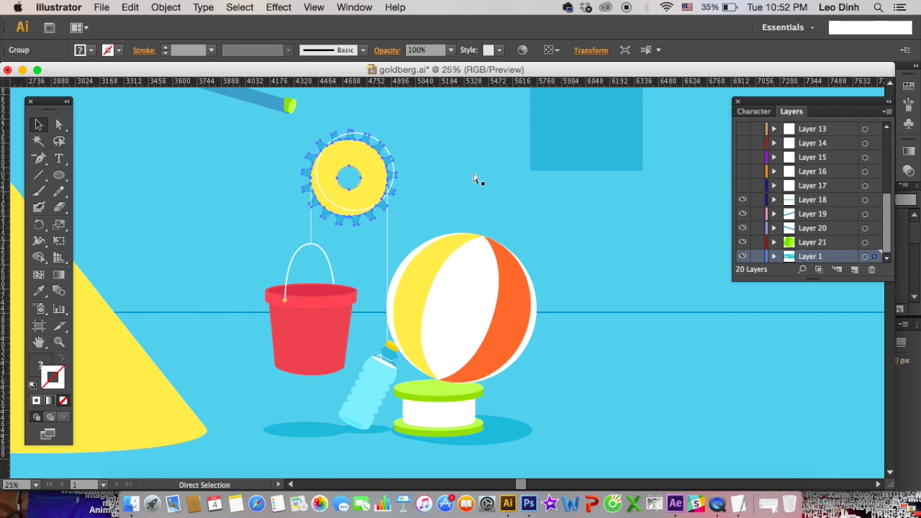
# Step: Zoom in on the gear and check the white ring around it
pyautogui.press('super+3')
pyautogui.press('super+alt+3')
pyautogui.moveTo(347, 162); pyautogui.dragTo(402, 182)
pyautogui.press('super+equal')
pyautogui.click(541, 187)
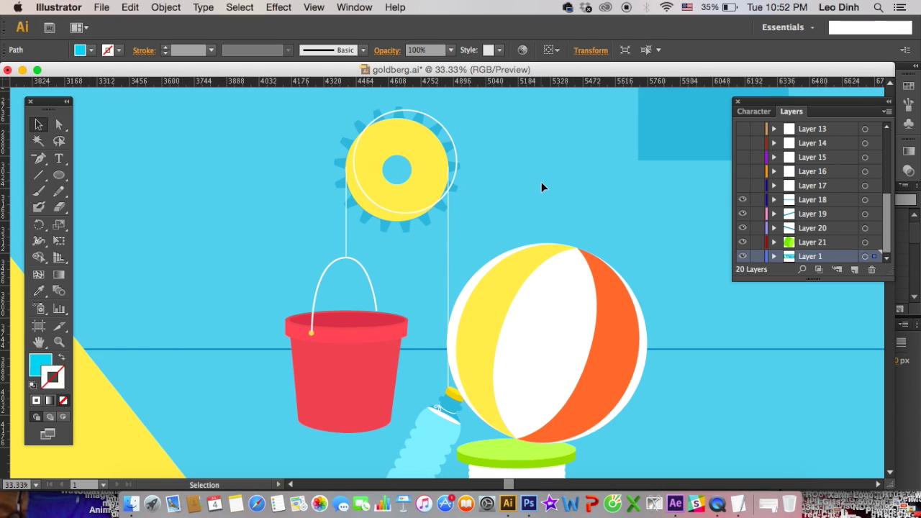
pyautogui.moveTo(437, 175); pyautogui.dragTo(468, 215)
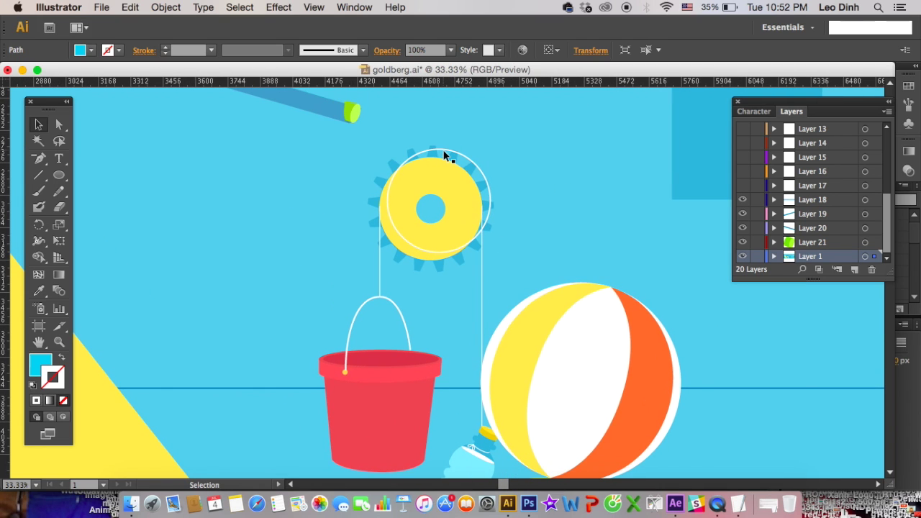
pyautogui.click(444, 154)
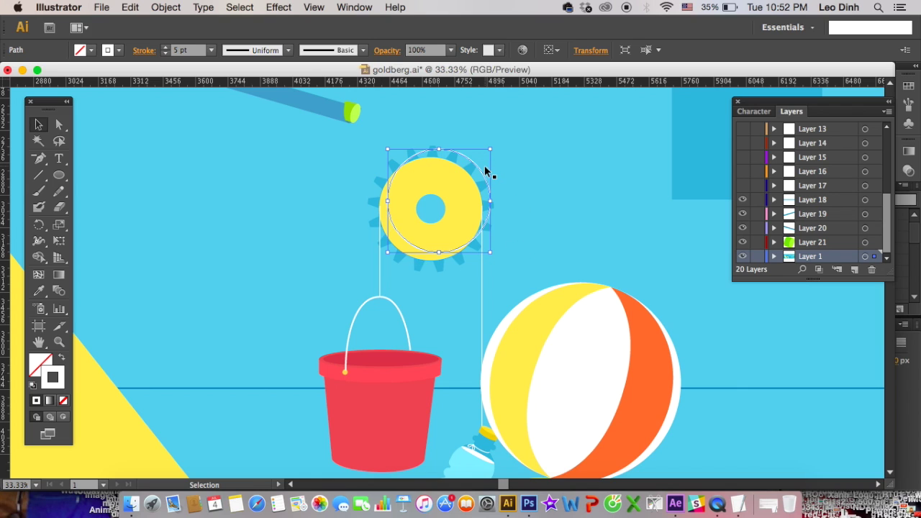
pyautogui.hscroll(-5, 373, 198)
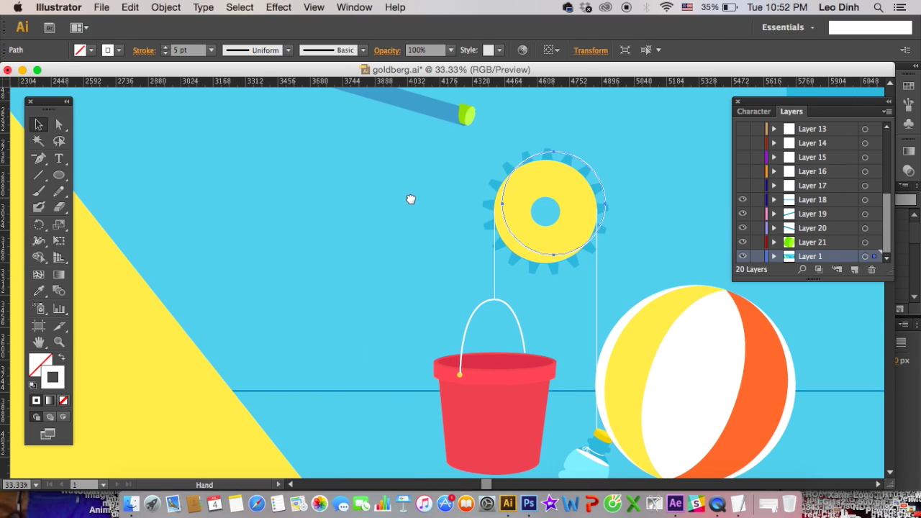
pyautogui.click(338, 209)
# Step: Draw a tall test rectangle left of the gear, fill it with gear yellow, and duplicate it
pyautogui.click(62, 174)
pyautogui.moveTo(64, 175); pyautogui.dragTo(101, 175)
pyautogui.moveTo(259, 167); pyautogui.dragTo(373, 322)
pyautogui.press('i')
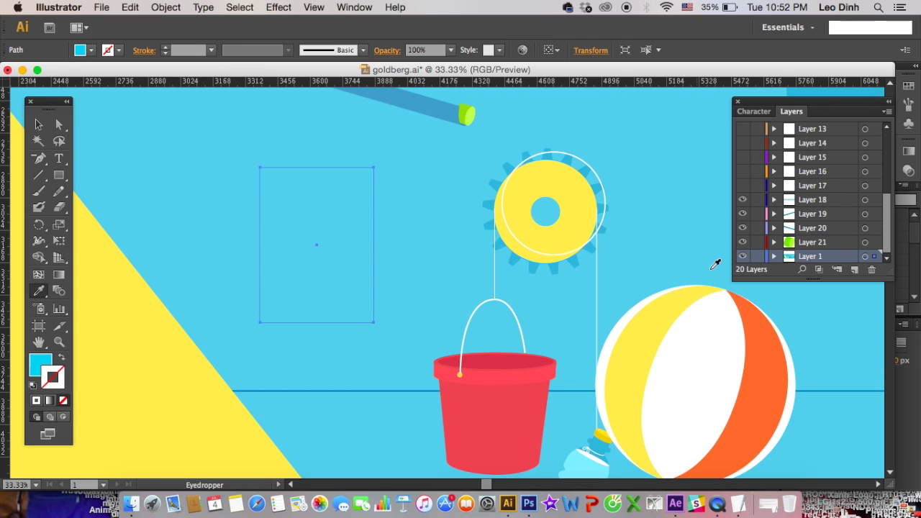
pyautogui.click(588, 208)
pyautogui.press('v')
pyautogui.moveTo(287, 239); pyautogui.dragTo(293, 233)
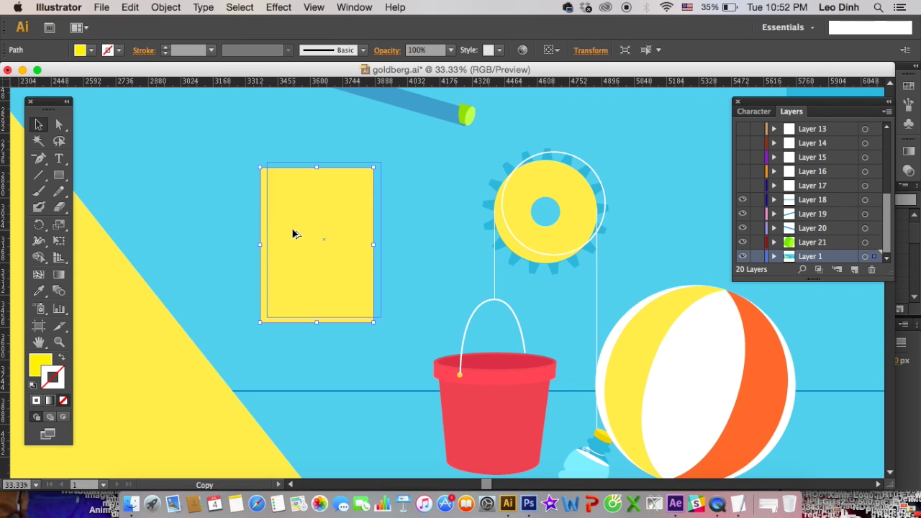
# Step: Fill the duplicate rectangle with the background cyan and delete the yellow one
pyautogui.press('i')
pyautogui.click(520, 167)
pyautogui.press('v')
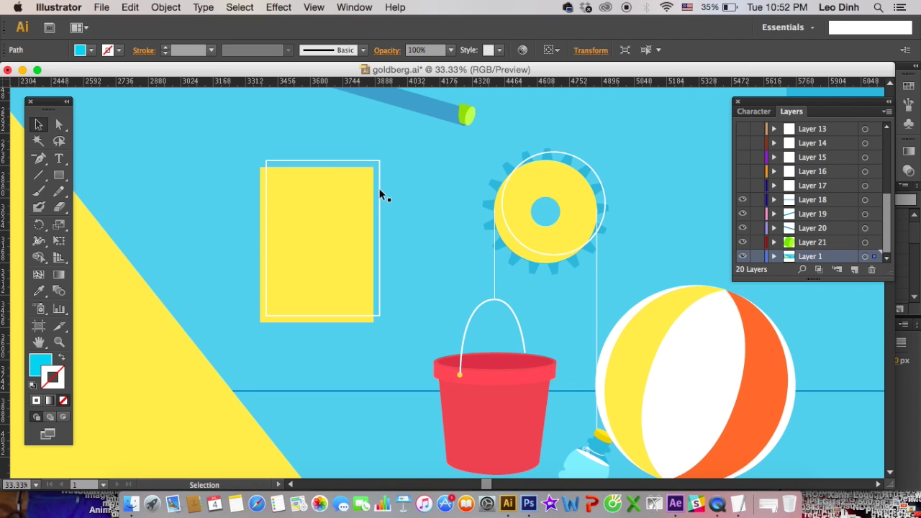
pyautogui.click(379, 189)
pyautogui.click(327, 229)
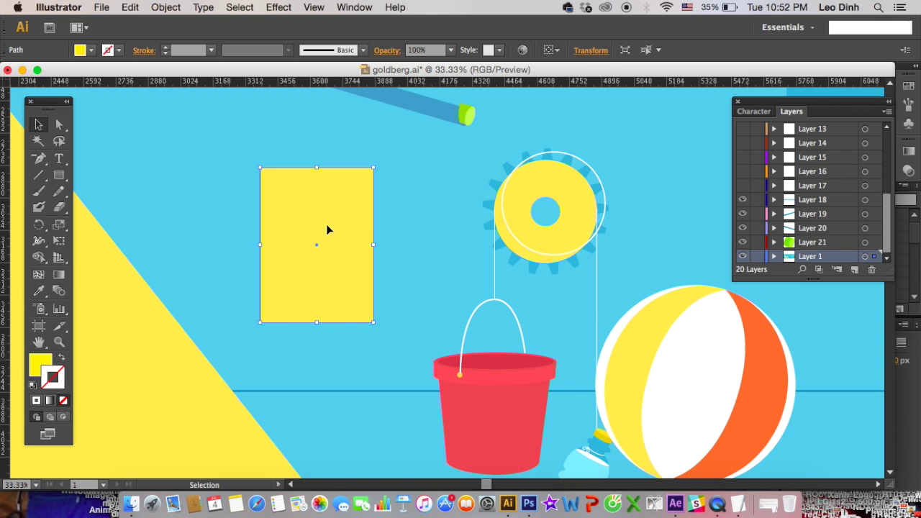
pyautogui.press('Delete')
pyautogui.hscroll(5, 441, 208)
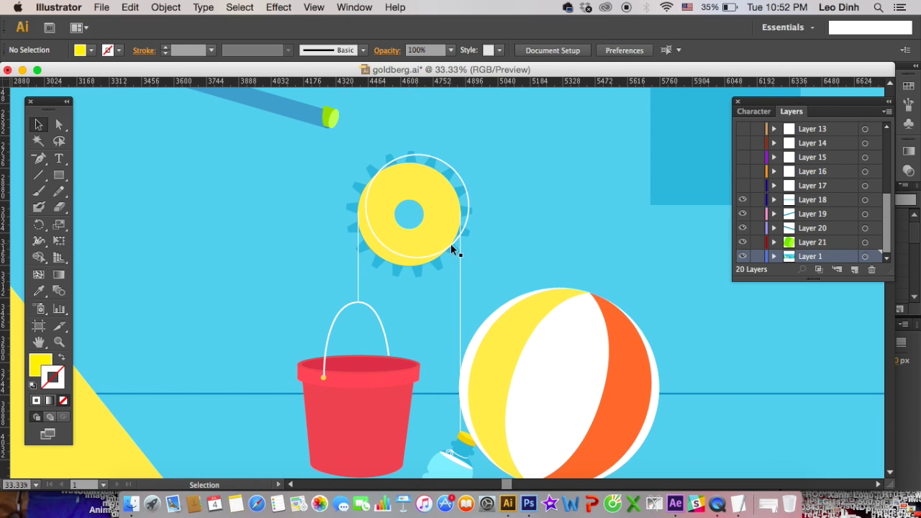
# Step: Cut the gear group and paste it in place on a new layer named Gear
pyautogui.click(451, 245)
pyautogui.press('a')
pyautogui.press('Delete')
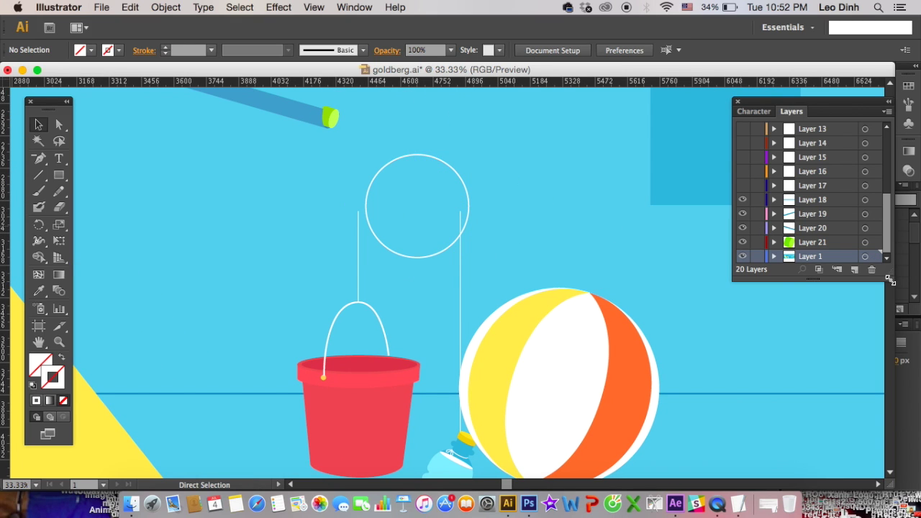
pyautogui.click(854, 270)
pyautogui.hotkey('ctrl', 'f')
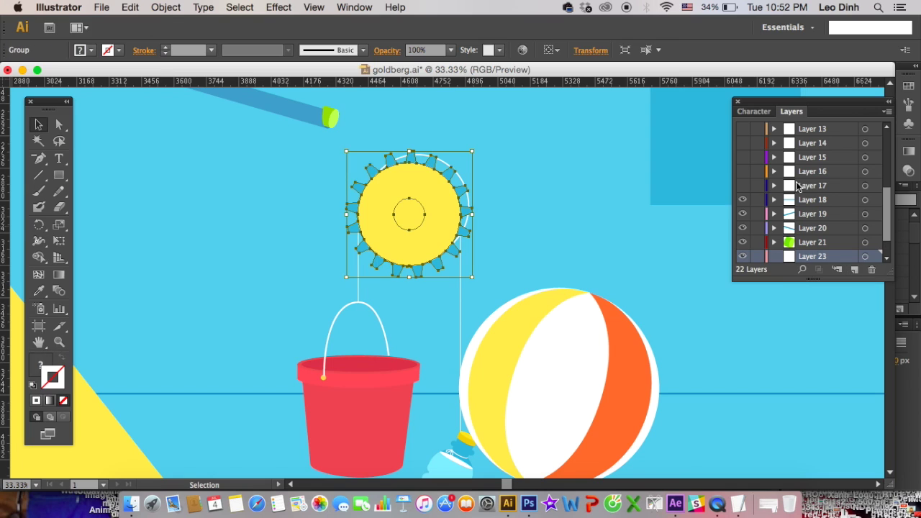
pyautogui.doubleClick(813, 257)
pyautogui.write('Gear')
pyautogui.press('Return')
pyautogui.hotkey('ctrl', 'shift', 'a')
# Step: Paste the white ring onto a new layer named Gear White and hide that layer
pyautogui.click(855, 269)
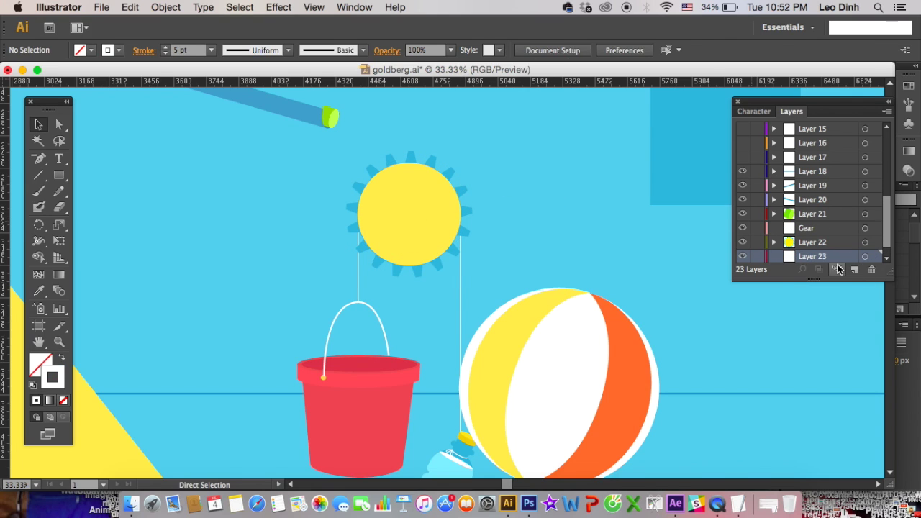
pyautogui.hotkey('ctrl', 'f')
pyautogui.doubleClick(818, 258)
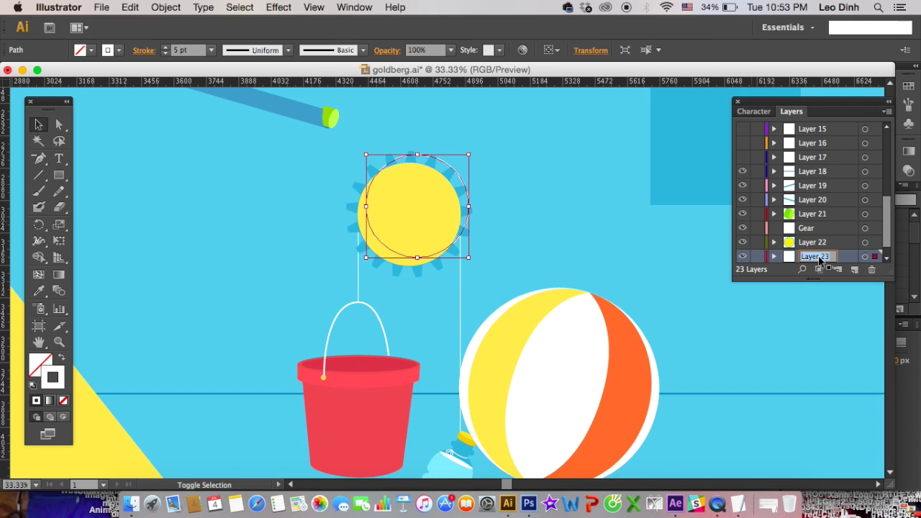
pyautogui.write('Gear White')
pyautogui.press('Return')
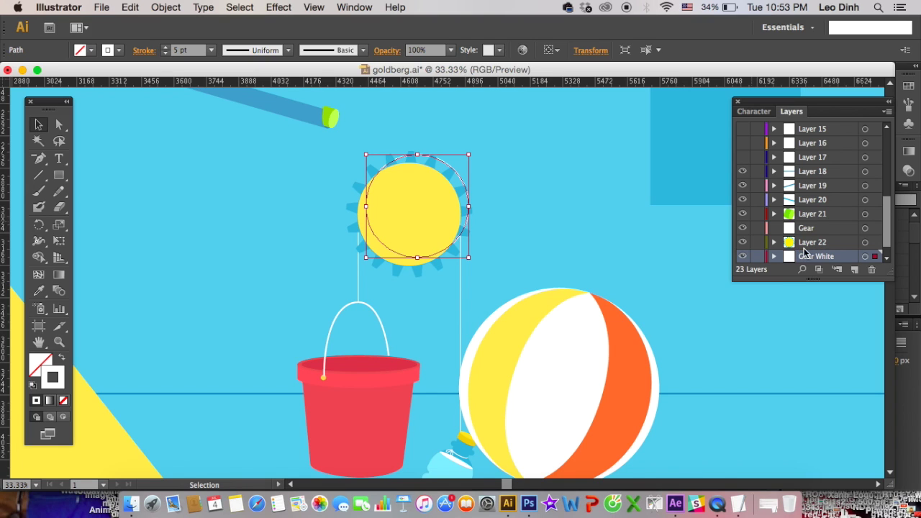
pyautogui.click(743, 256)
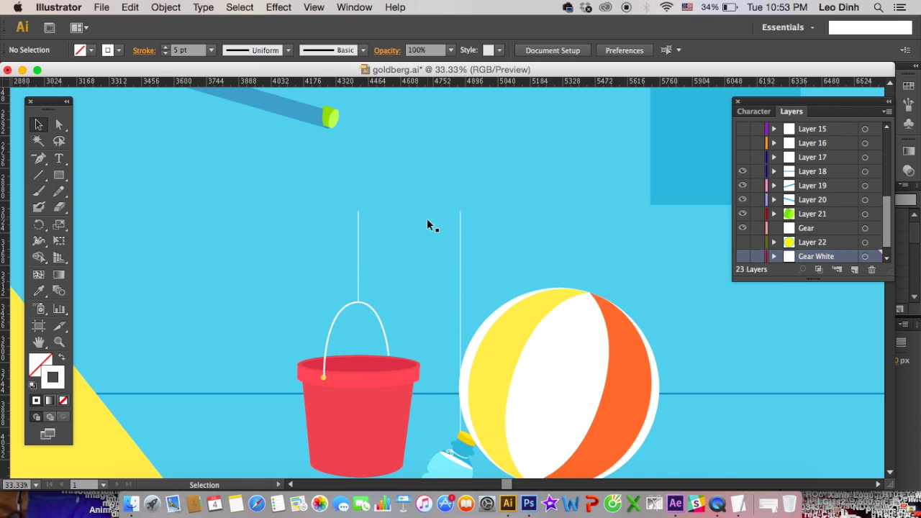
# Step: Show the Gear White layer again and isolate the gear group to reach its yellow circle
pyautogui.click(743, 256)
pyautogui.doubleClick(407, 212)
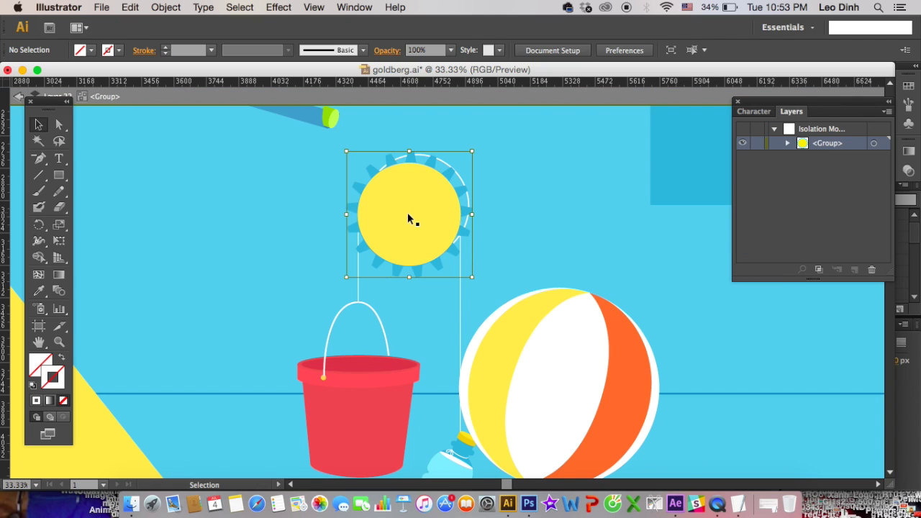
pyautogui.click(413, 213)
pyautogui.moveTo(425, 217); pyautogui.dragTo(512, 250)
pyautogui.click(413, 215)
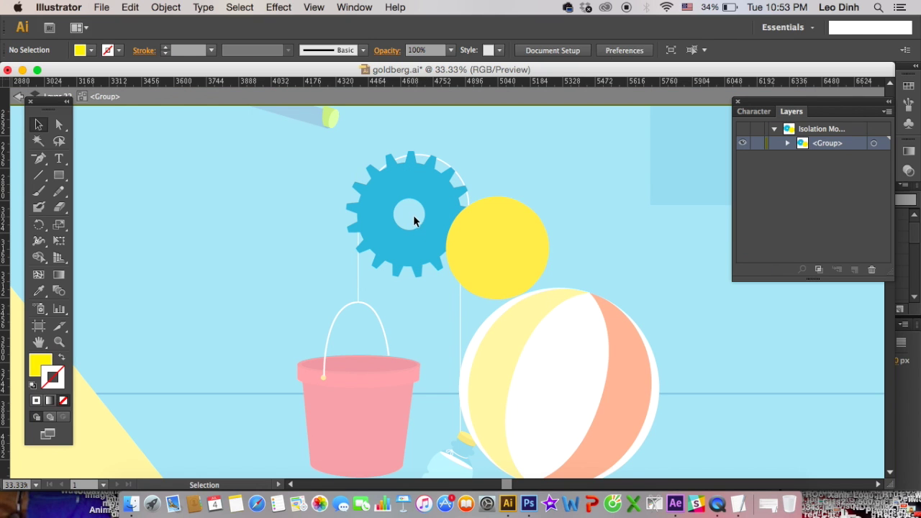
pyautogui.click(417, 199)
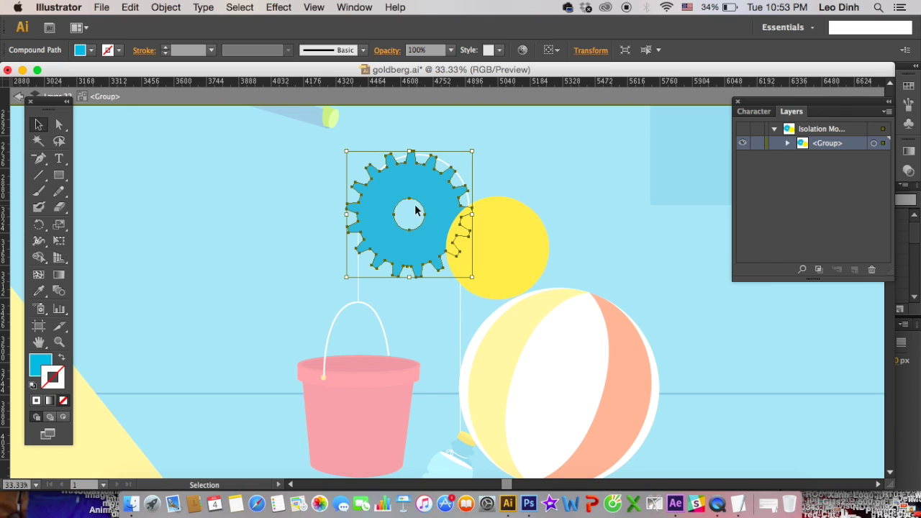
pyautogui.hotkey('ctrl', 'z')
# Step: Cut the yellow circle and paste it back in front within the gear group
pyautogui.click(547, 233)
pyautogui.click(407, 219)
pyautogui.hotkey('ctrl', 'x')
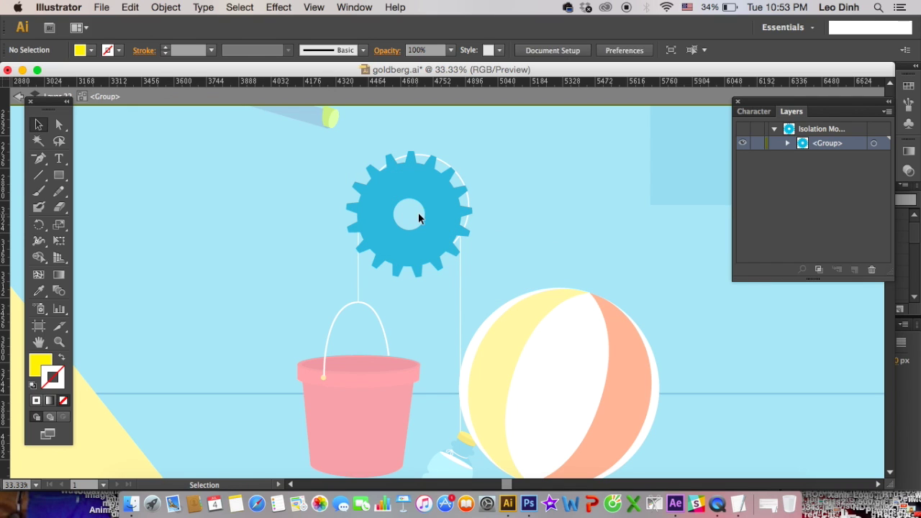
pyautogui.hotkey('ctrl', 'f')
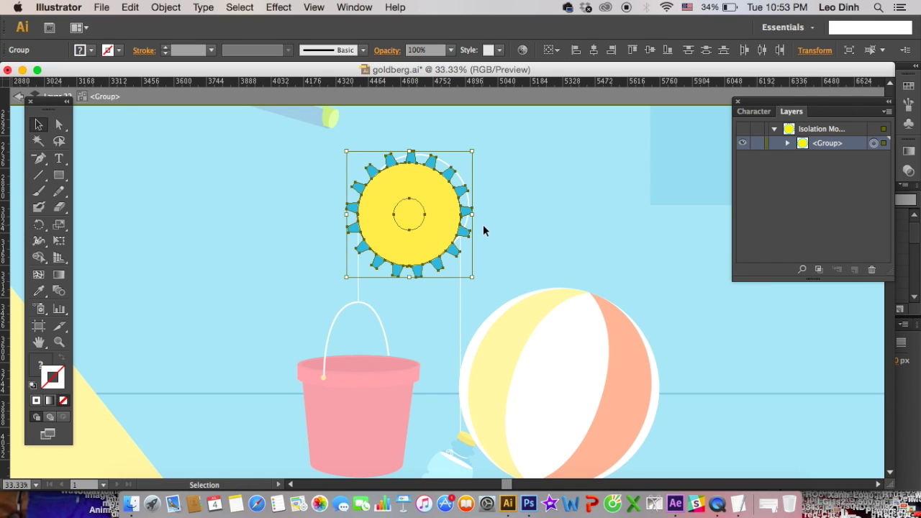
pyautogui.click(484, 226)
pyautogui.click(407, 207)
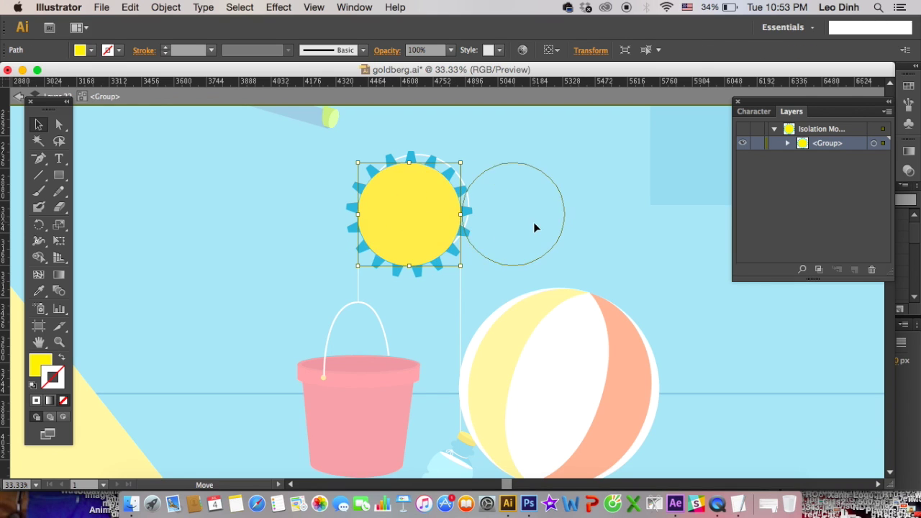
pyautogui.moveTo(420, 222); pyautogui.dragTo(524, 223)
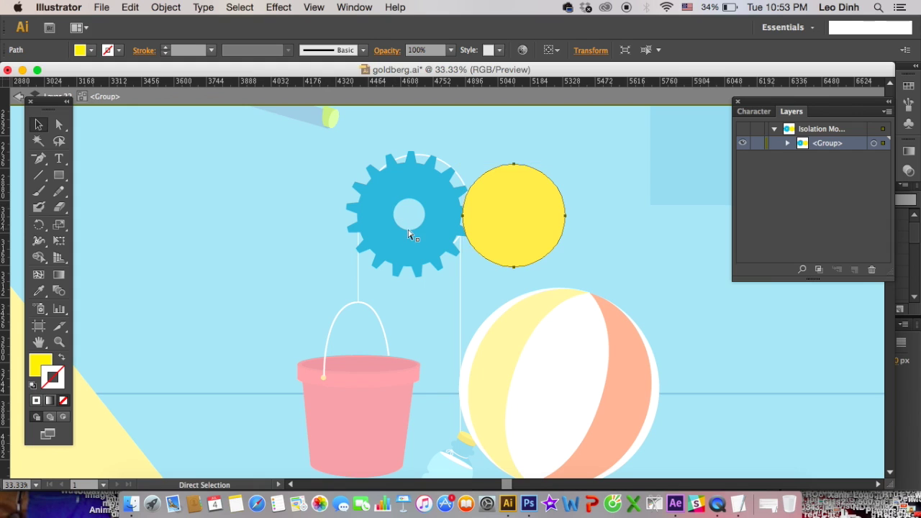
pyautogui.hotkey('ctrl', 'z')
pyautogui.click(246, 176)
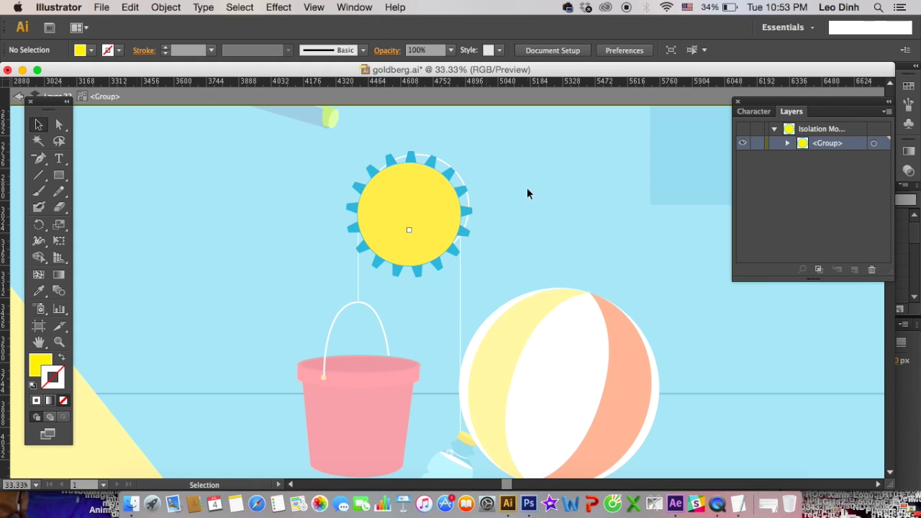
# Step: Isolate the gear's compound path to reach its inner circle, then return to the gear group
pyautogui.click(446, 199)
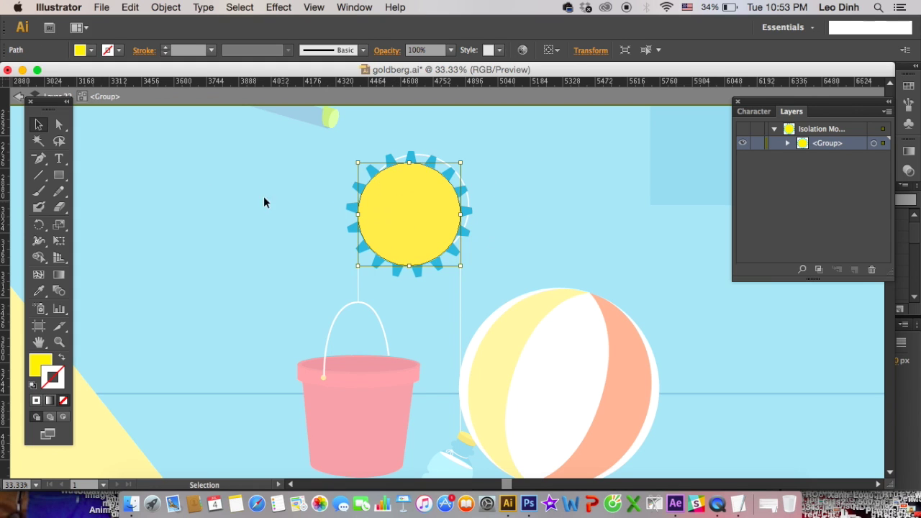
pyautogui.click(379, 267)
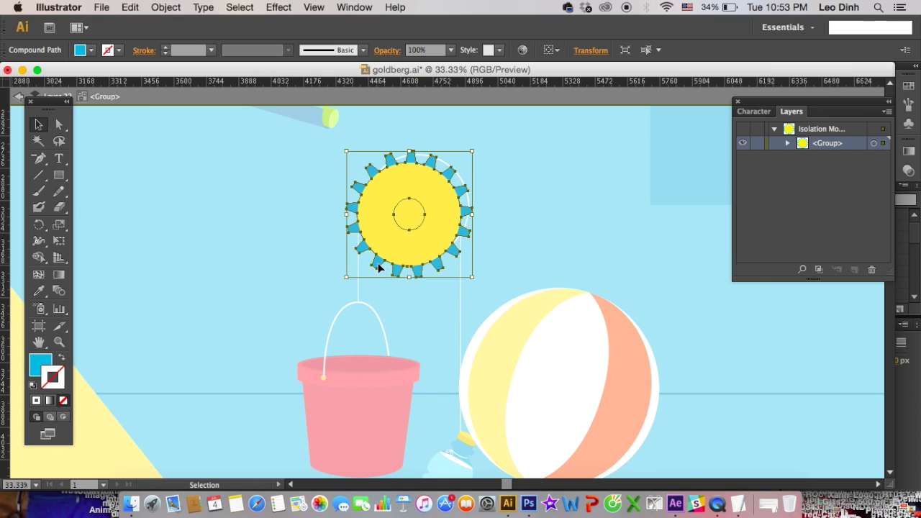
pyautogui.doubleClick(379, 267)
pyautogui.click(404, 228)
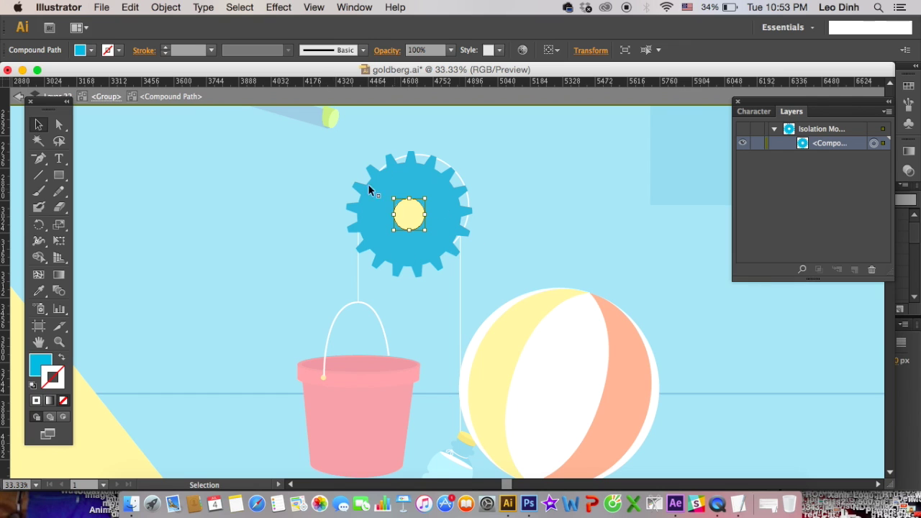
pyautogui.press('a')
pyautogui.doubleClick(511, 249)
pyautogui.click(436, 228)
pyautogui.doubleClick(437, 229)
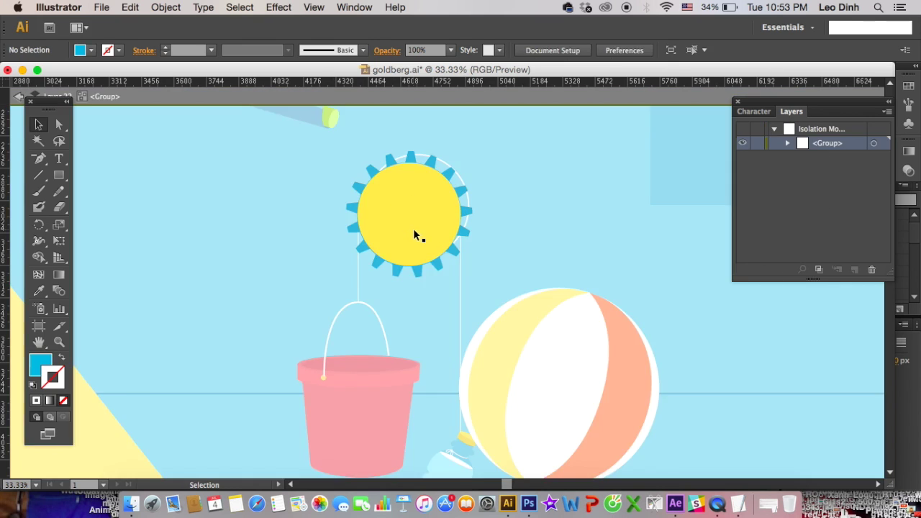
# Step: Select the inner blue circle together with the yellow gear
pyautogui.click(404, 228)
pyautogui.press('a')
pyautogui.click(390, 193)
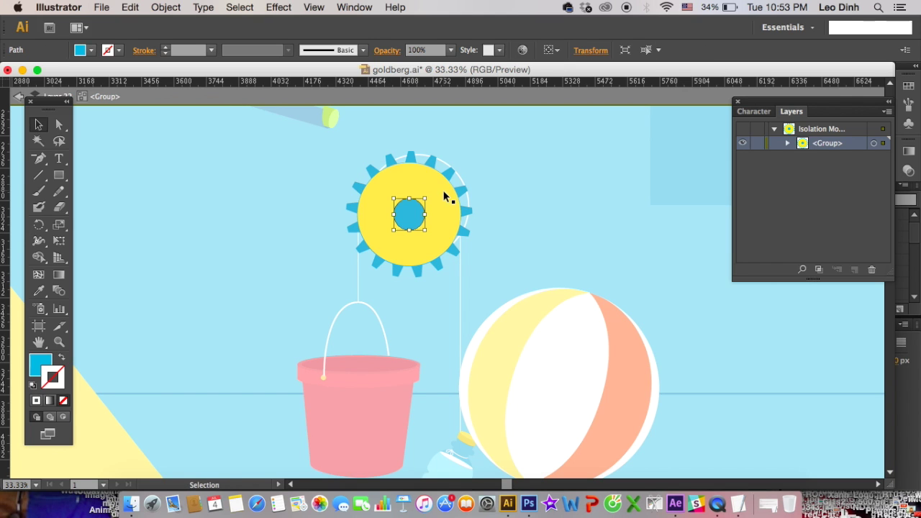
pyautogui.press('v')
pyautogui.keyDown('shift'); pyautogui.click(437, 190); pyautogui.keyUp('shift')
# Step: Subtract the inner circle from the gear with Pathfinder Minus Front, then exit isolation
pyautogui.click(363, 7)
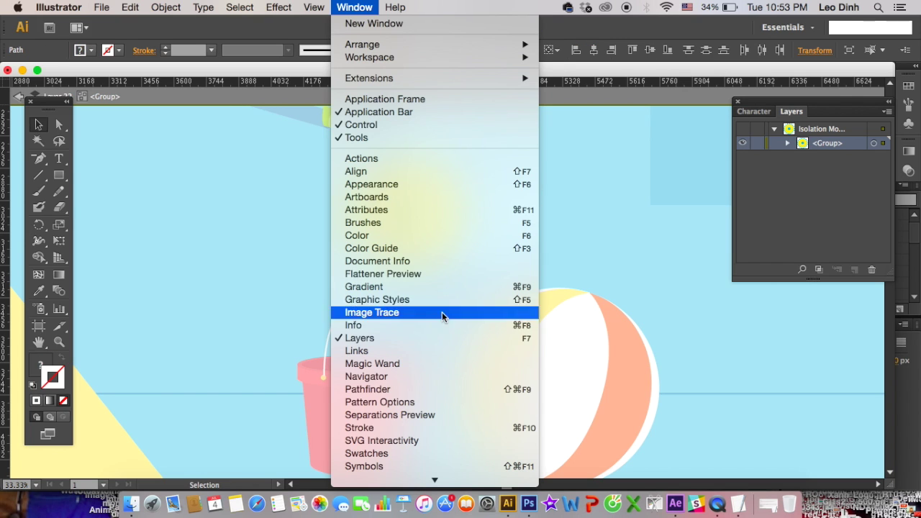
pyautogui.click(438, 390)
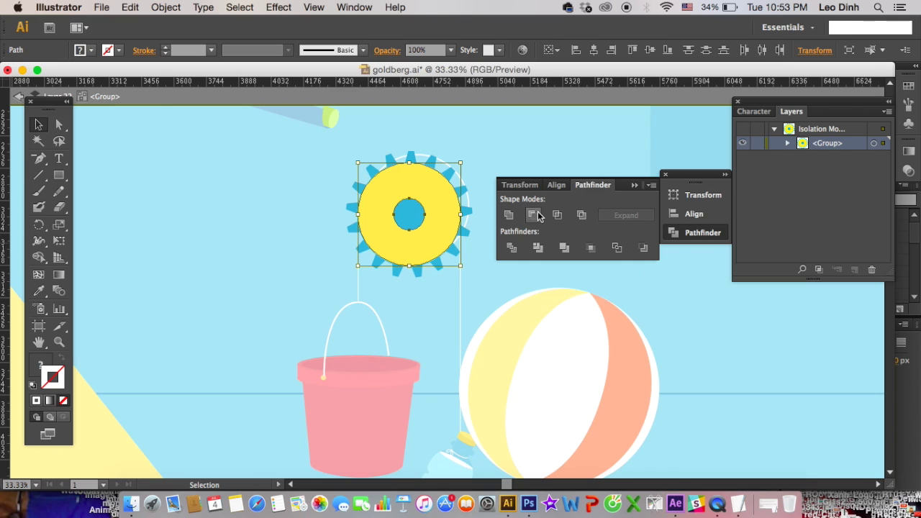
pyautogui.click(537, 216)
pyautogui.click(633, 185)
pyautogui.click(543, 191)
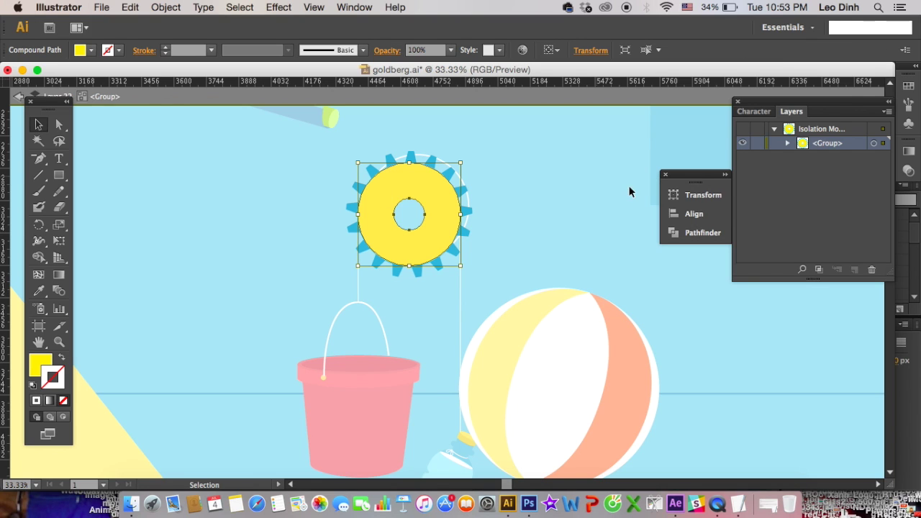
pyautogui.doubleClick(499, 257)
# Step: Hide Layers 20–22 and the Gear White layer, then pan to the bucket
pyautogui.moveTo(475, 200)
pyautogui.mouseDown()
pyautogui.moveTo(431, 170)
pyautogui.moveTo(444, 169)
pyautogui.mouseUp()
pyautogui.scroll(-5, 792, 194)
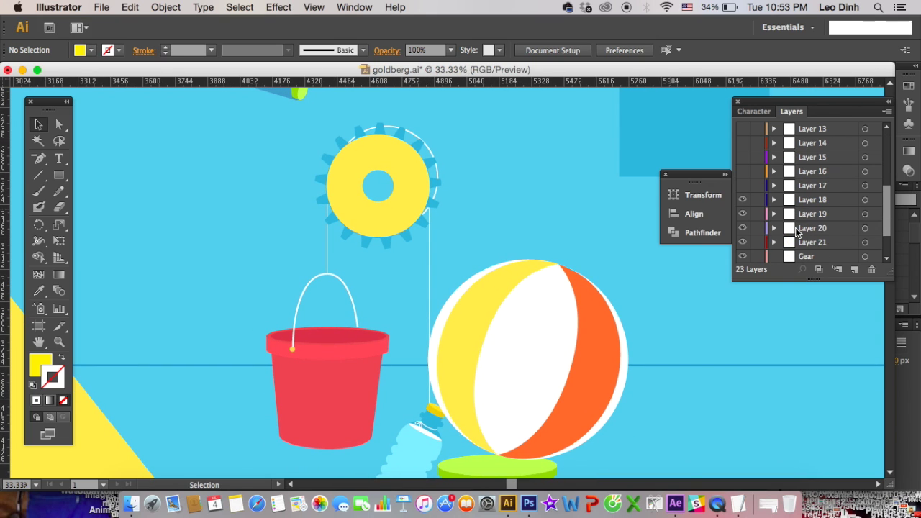
pyautogui.scroll(-2, 744, 218)
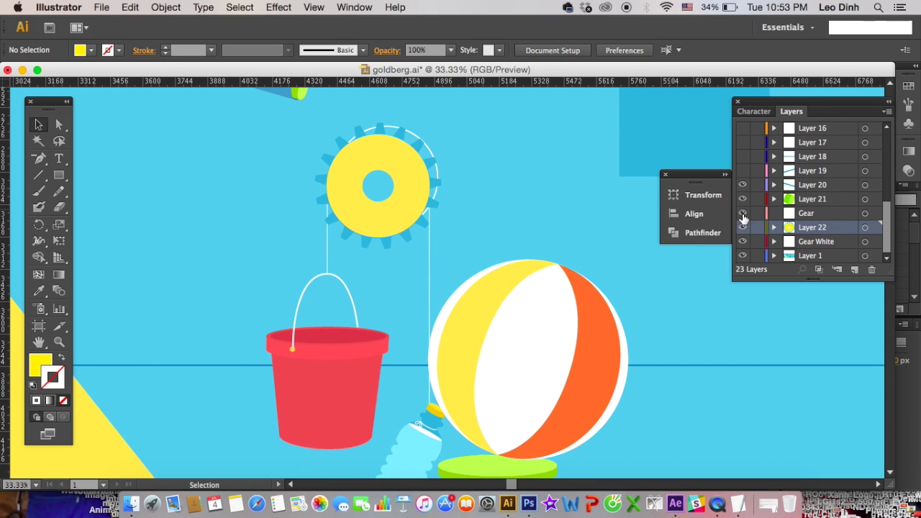
pyautogui.moveTo(742, 189); pyautogui.dragTo(744, 231)
pyautogui.click(743, 241)
pyautogui.hscroll(-2, 395, 238)
pyautogui.moveTo(424, 359); pyautogui.dragTo(354, 329)
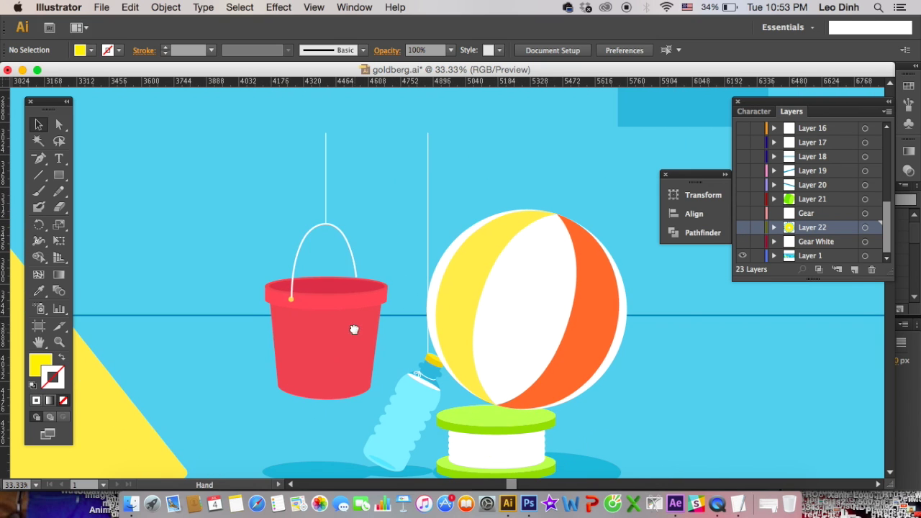
# Step: Move the bucket and its hanging line onto a new layer, pasted in place
pyautogui.click(354, 329)
pyautogui.keyDown('shift'); pyautogui.click(326, 190); pyautogui.keyUp('shift')
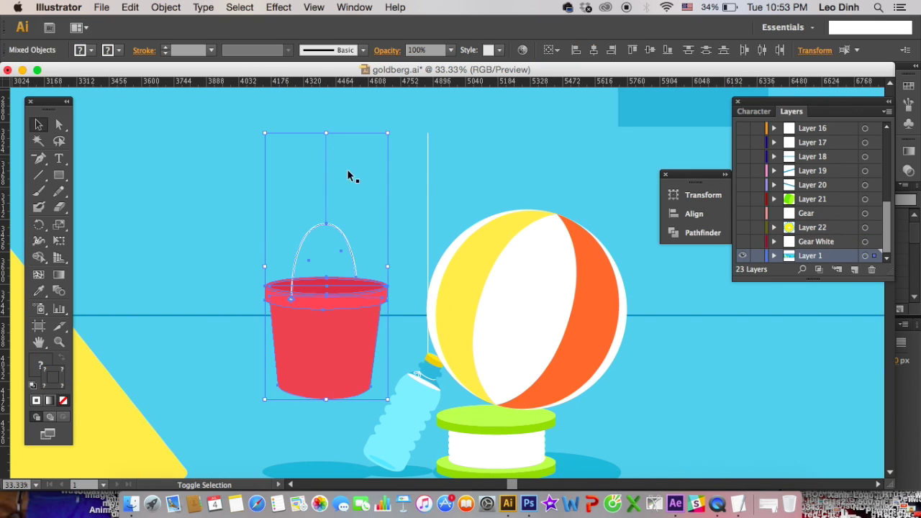
pyautogui.press('Delete')
pyautogui.click(855, 270)
pyautogui.hotkey('ctrl', 'f')
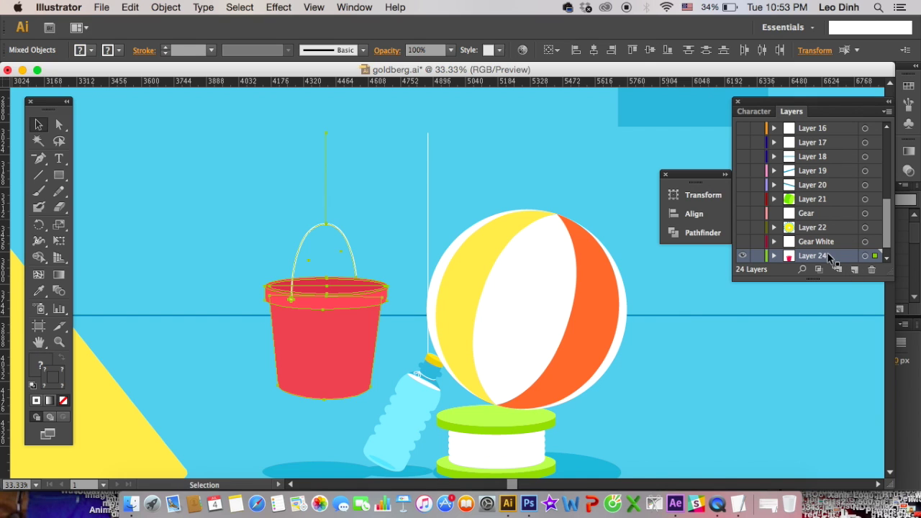
pyautogui.scroll(-1, 838, 229)
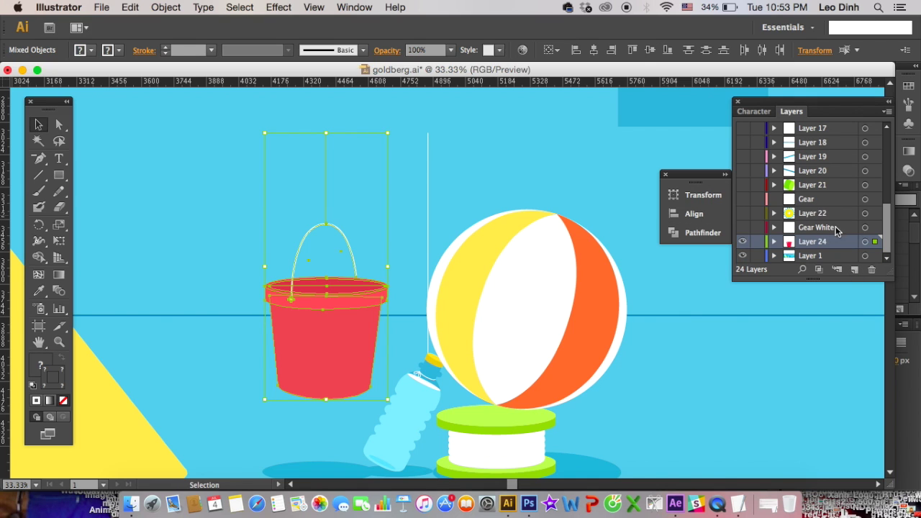
# Step: Name the new layer Bucket and hide it
pyautogui.doubleClick(815, 242)
pyautogui.write('Bucket')
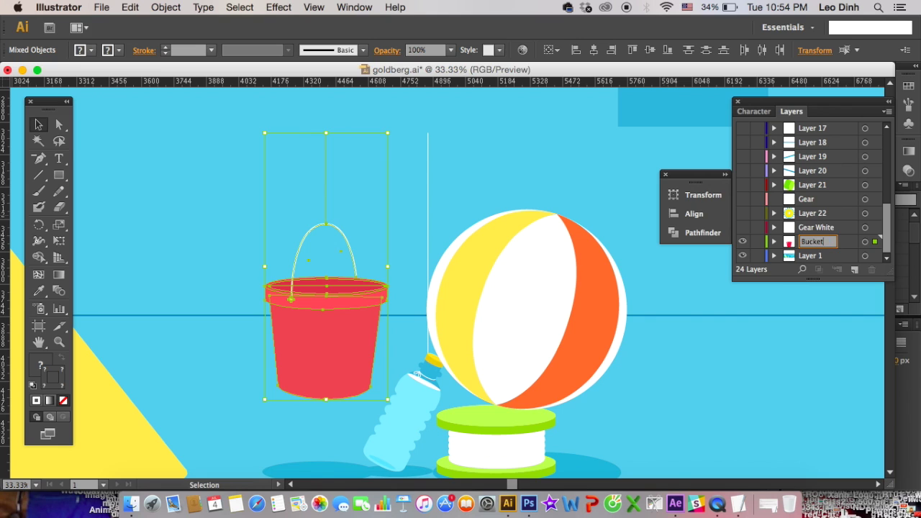
pyautogui.press('Return')
pyautogui.click(742, 243)
pyautogui.moveTo(521, 293); pyautogui.dragTo(424, 269)
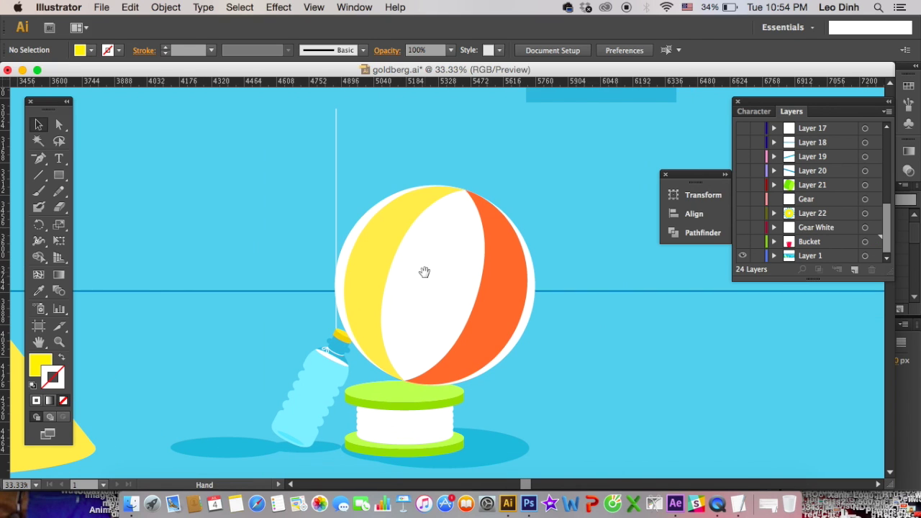
pyautogui.click(330, 351)
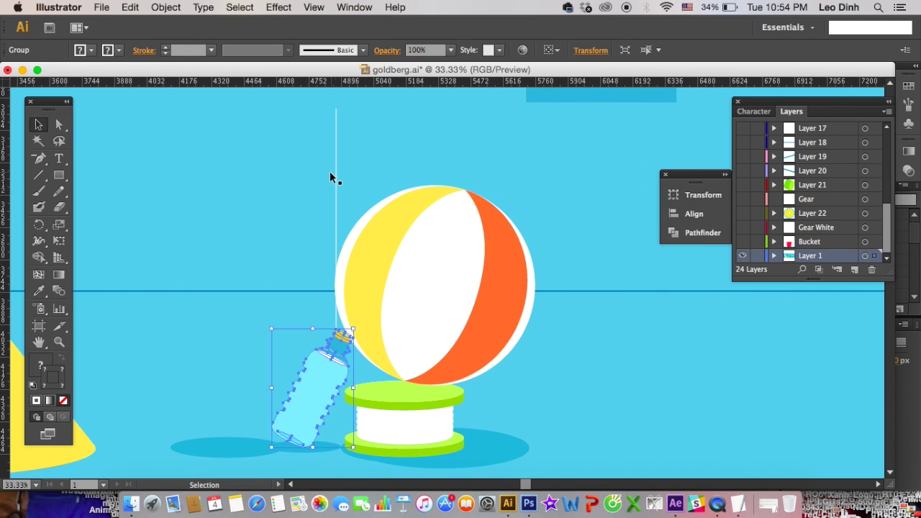
# Step: Move the bottle onto a new layer named Bottle
pyautogui.press('Delete')
pyautogui.click(855, 270)
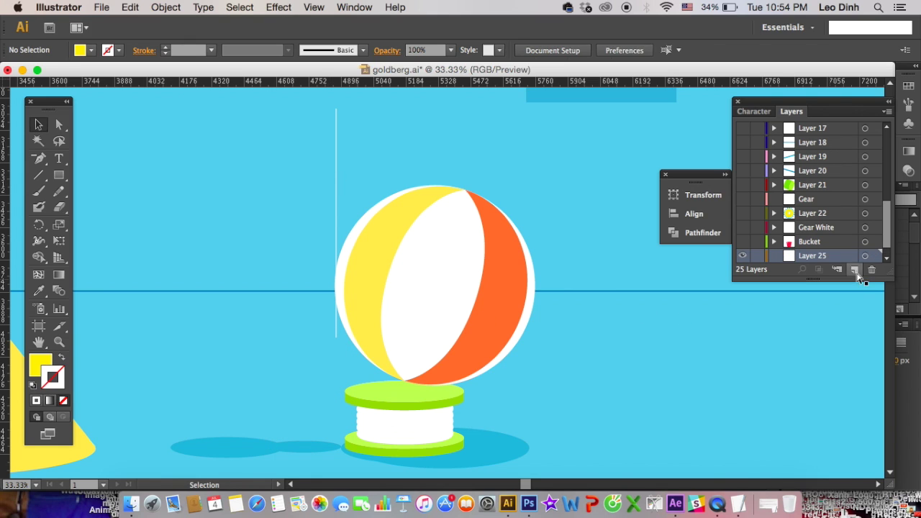
pyautogui.hotkey('ctrl', 'f')
pyautogui.write('Bottle')
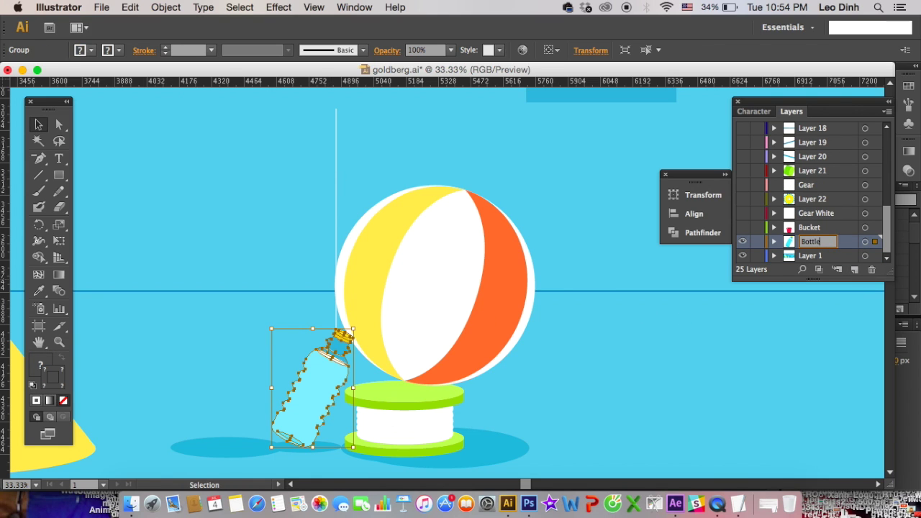
pyautogui.press('Return')
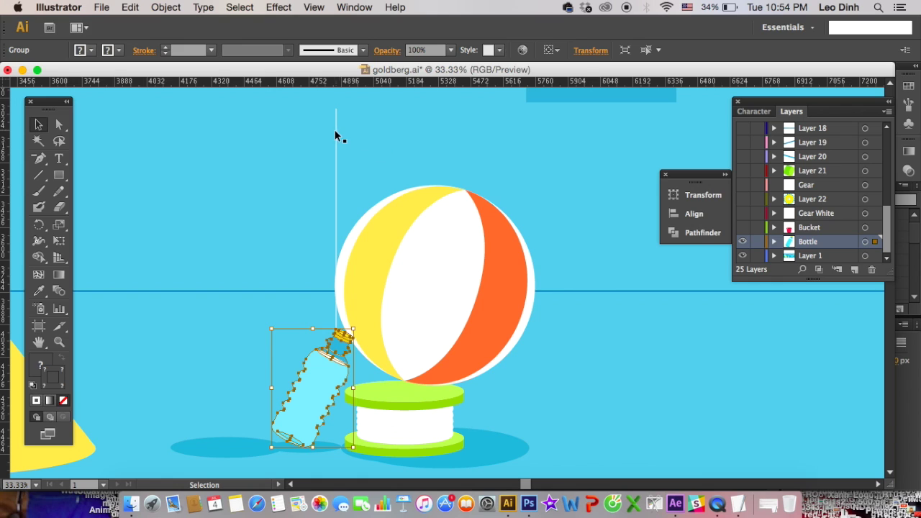
pyautogui.click(335, 136)
# Step: Paste the line above the bottle onto its own bottle-string layer and hide it
pyautogui.click(855, 269)
pyautogui.hotkey('ctrl', 'f')
pyautogui.doubleClick(815, 256)
pyautogui.write('Bottle')
pyautogui.write('S')
pyautogui.write('g')
pyautogui.press('Return')
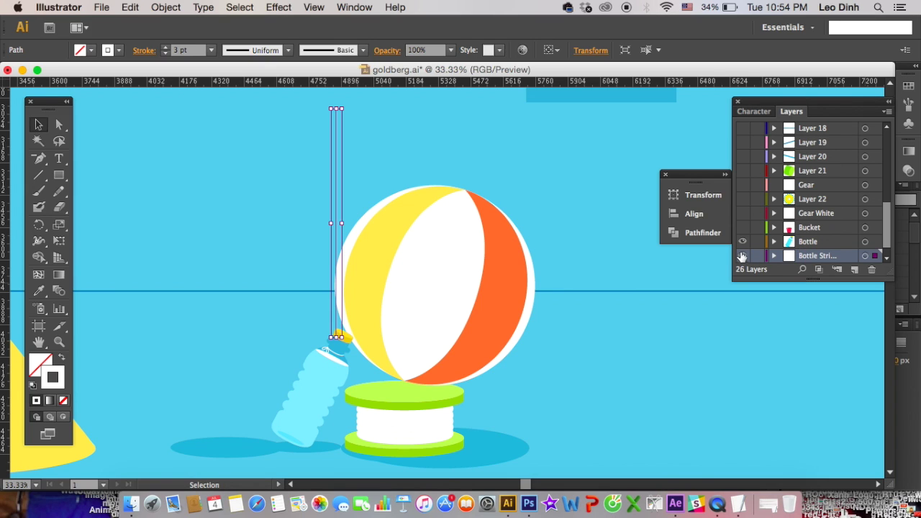
pyautogui.click(742, 256)
pyautogui.click(475, 252)
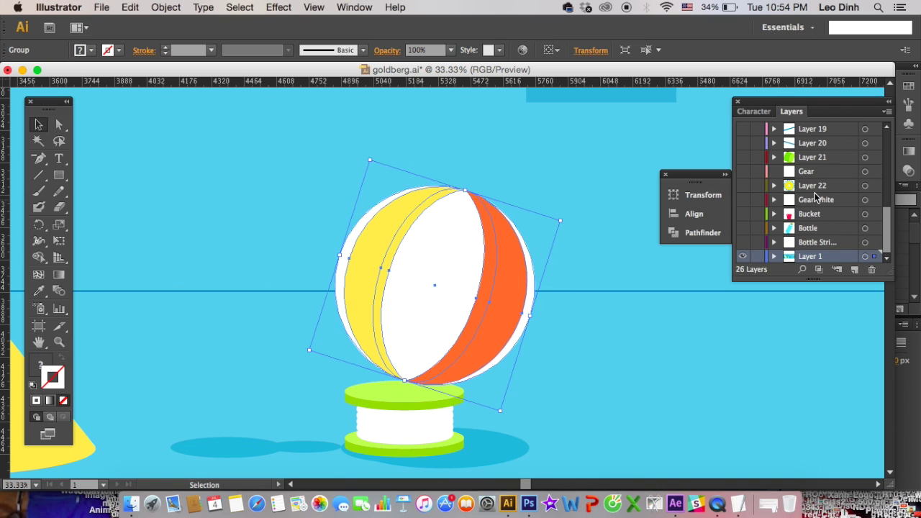
# Step: Move the beach ball to a new layer named Beach Ball and hide that layer
pyautogui.hotkey('ctrl', 'x')
pyautogui.click(855, 269)
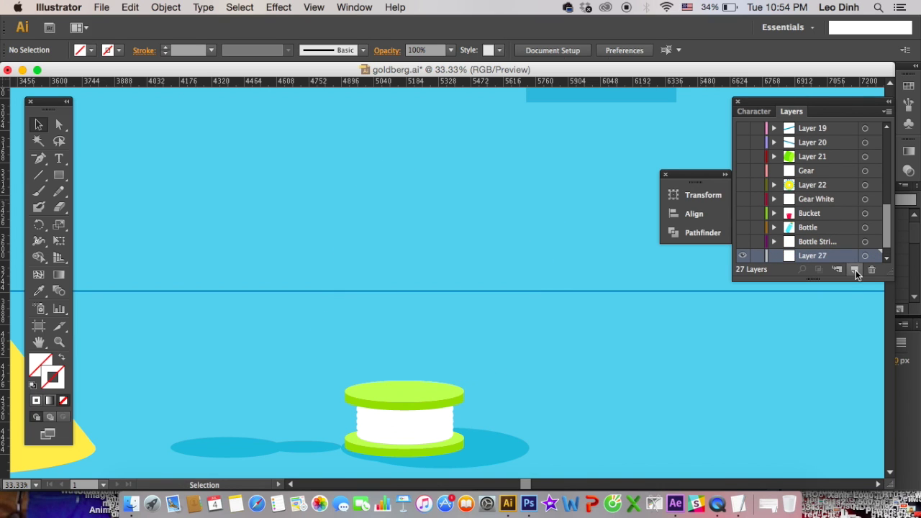
pyautogui.hotkey('ctrl', 'f')
pyautogui.doubleClick(813, 256)
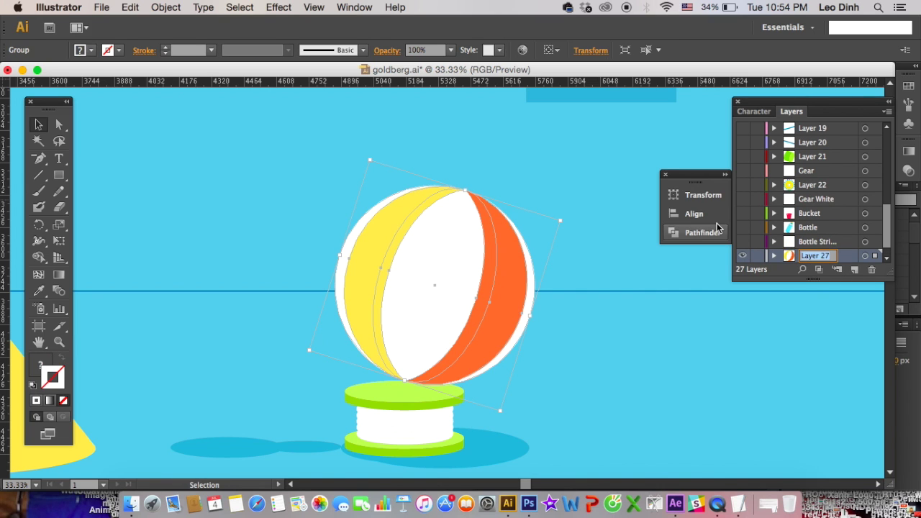
pyautogui.write('Beach Ball')
pyautogui.press('Return')
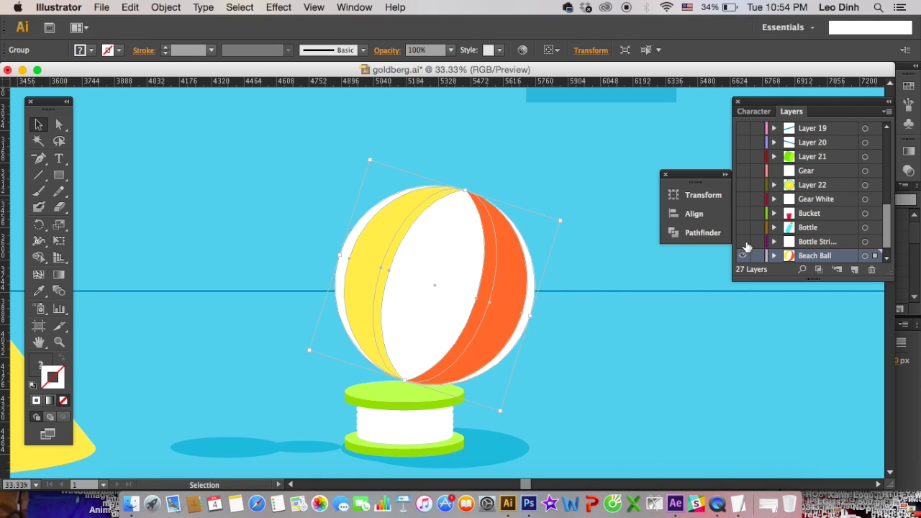
pyautogui.click(742, 255)
pyautogui.scroll(-2, 459, 291)
pyautogui.click(409, 367)
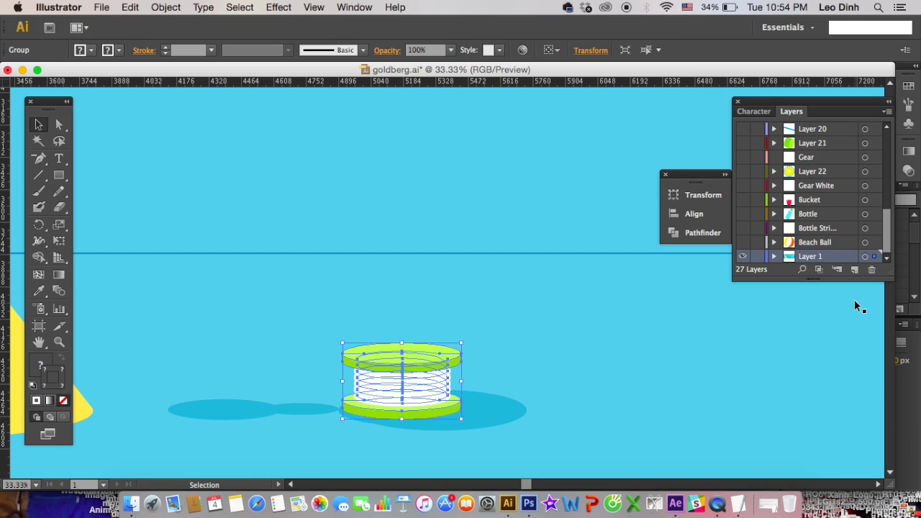
# Step: Move the spool onto a new layer and ungroup it
pyautogui.hotkey('ctrl', 'x')
pyautogui.click(854, 269)
pyautogui.hotkey('ctrl', 'v')
pyautogui.scroll(-2, 491, 324)
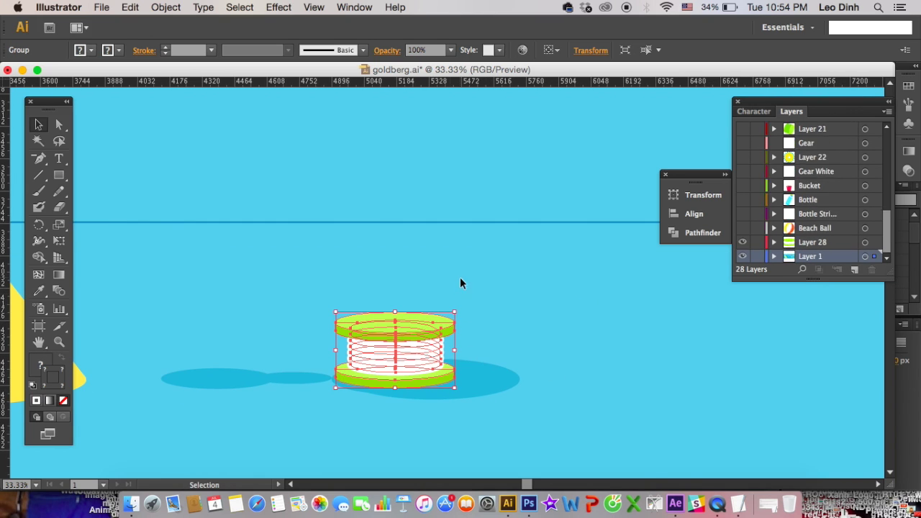
pyautogui.rightClick(397, 331)
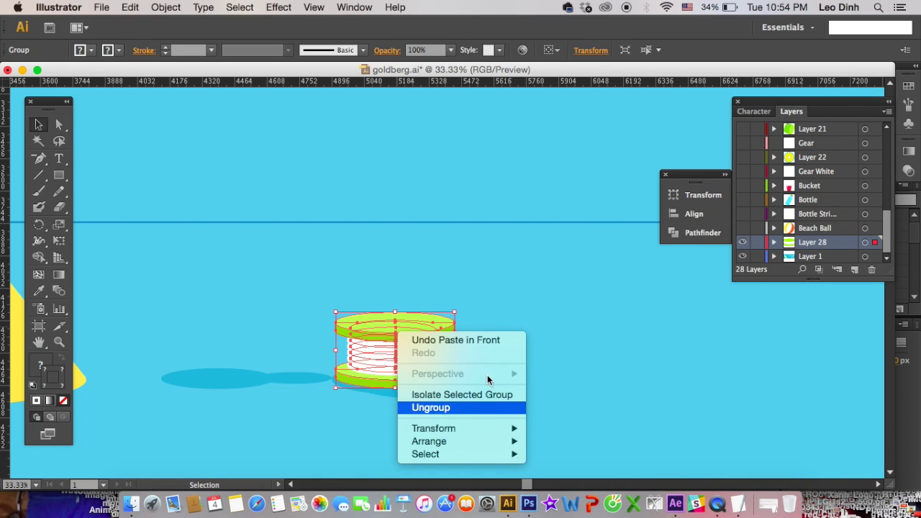
pyautogui.click(431, 408)
# Step: Move the spool's coil of string onto a new layer named String
pyautogui.click(443, 384)
pyautogui.click(407, 354)
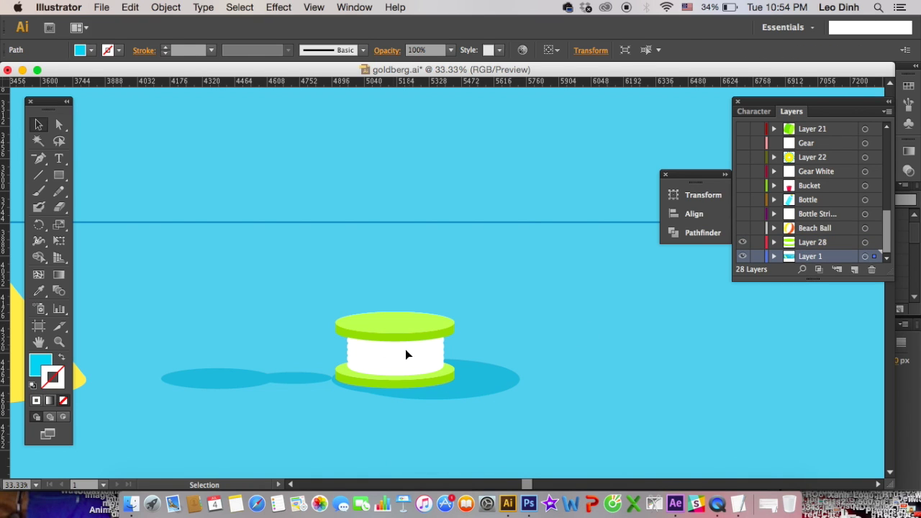
pyautogui.click(386, 351)
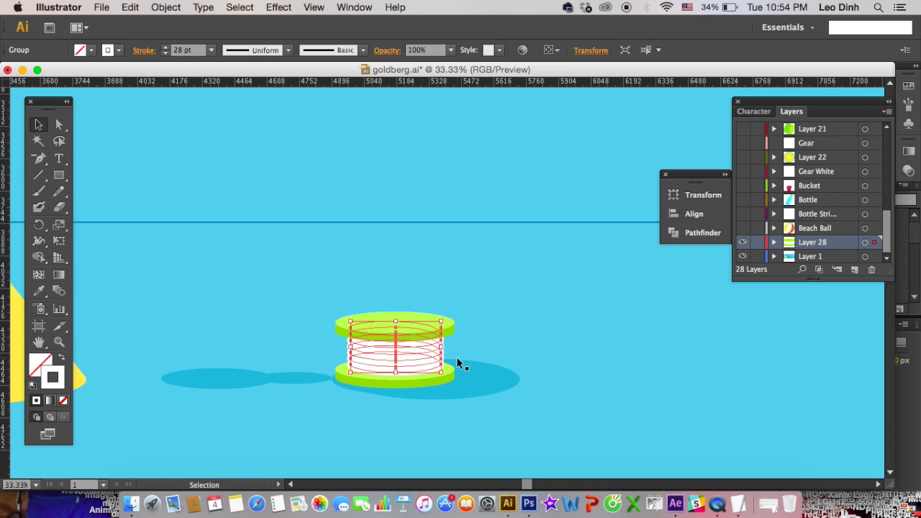
pyautogui.hotkey('ctrl', 'x')
pyautogui.click(855, 269)
pyautogui.hotkey('ctrl', 'f')
pyautogui.doubleClick(815, 243)
pyautogui.write('String')
pyautogui.press('Return')
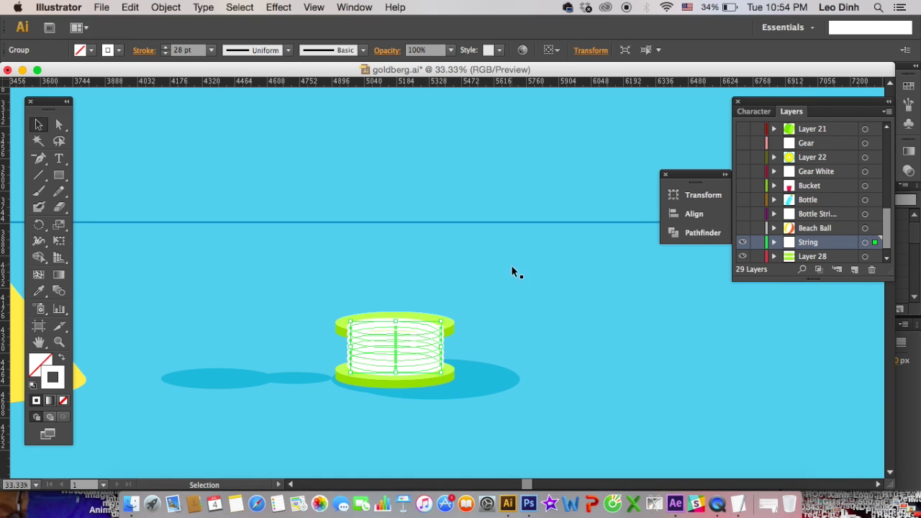
# Step: Paste the spool's green top in place on another new layer
pyautogui.click(612, 295)
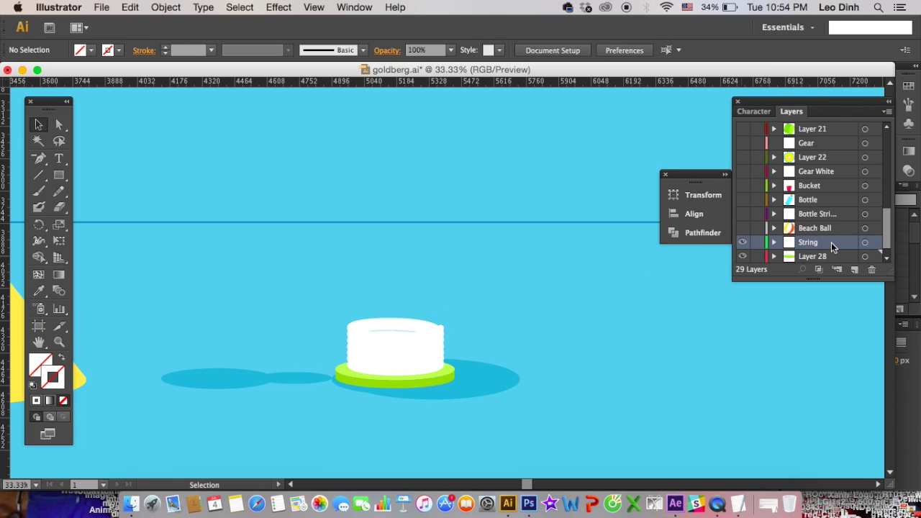
pyautogui.click(854, 269)
pyautogui.hotkey('ctrl', 'f')
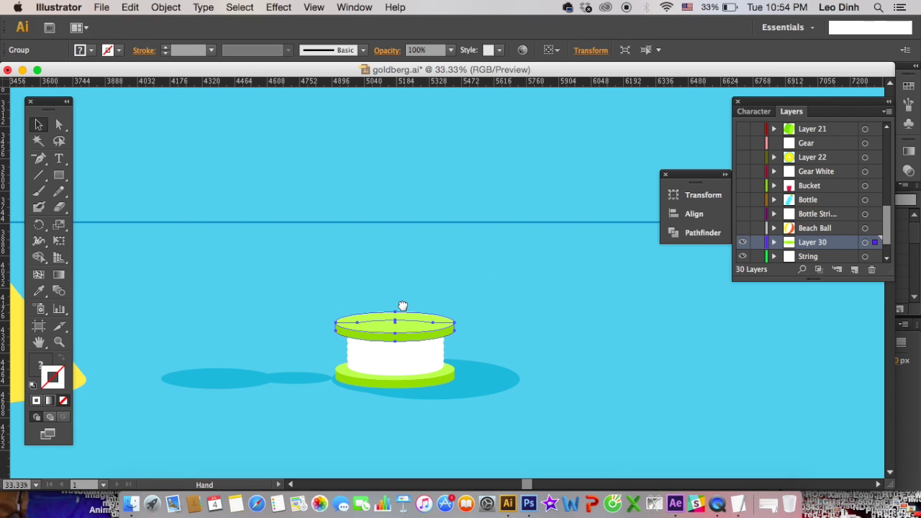
# Step: Zoom around and try selecting the shadow ellipse under the spool
pyautogui.moveTo(395, 305); pyautogui.dragTo(412, 311)
pyautogui.hotkey('ctrl', '-')
pyautogui.click(502, 353)
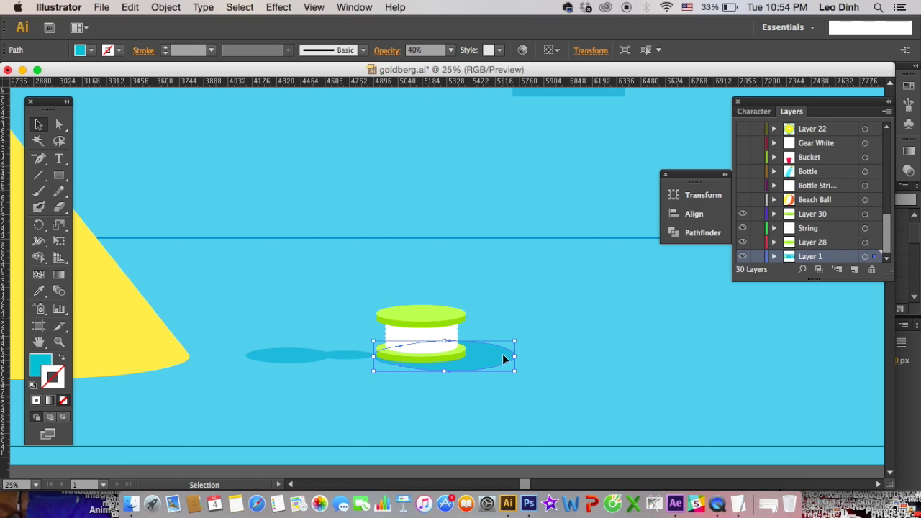
pyautogui.press('a')
pyautogui.press('v')
pyautogui.scroll(-1, 550, 350)
pyautogui.click(413, 392)
pyautogui.scroll(-1, 474, 352)
pyautogui.hotkey('ctrl', '+')
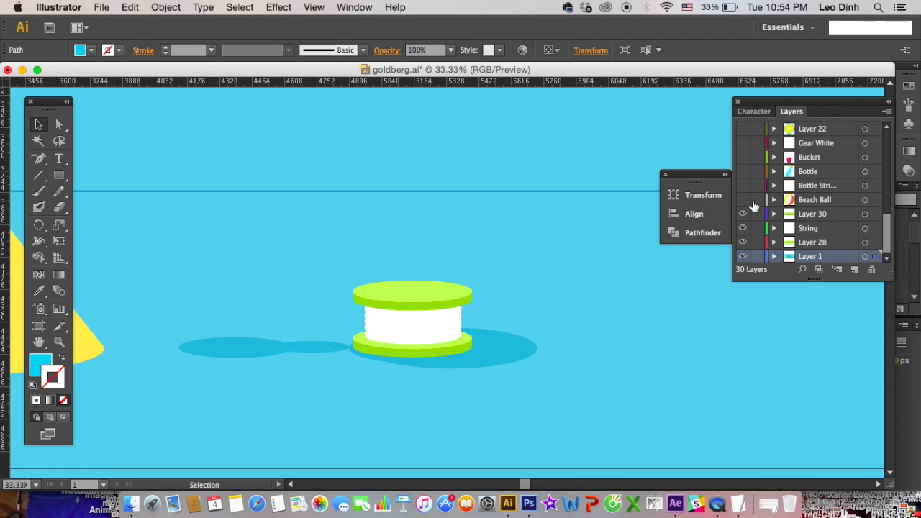
# Step: Show the Beach Ball layer again and select both shadow ellipses
pyautogui.click(741, 199)
pyautogui.click(508, 354)
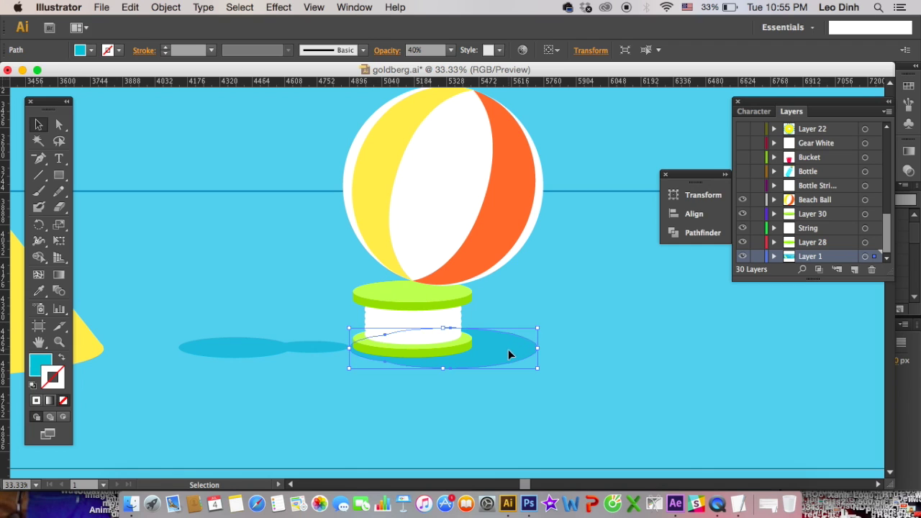
pyautogui.scroll(-1, 540, 349)
pyautogui.scroll(2, 461, 341)
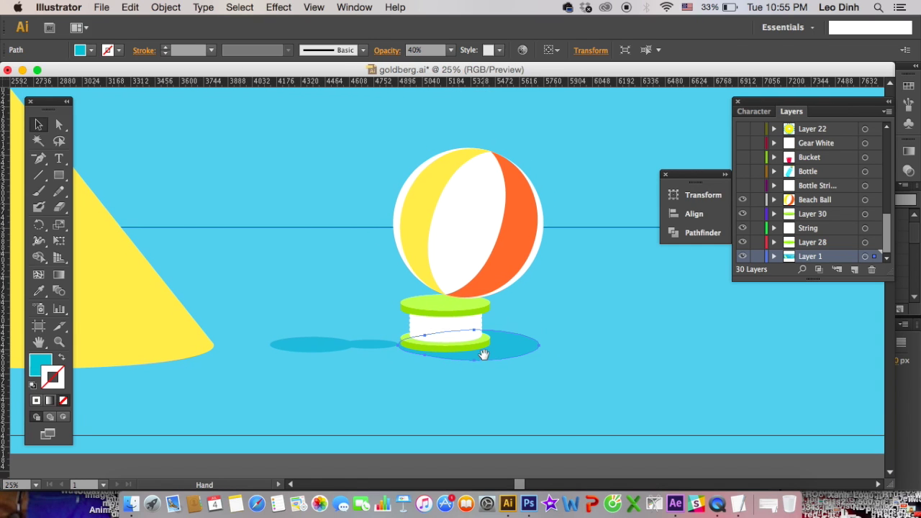
pyautogui.click(360, 341)
pyautogui.keyDown('shift'); pyautogui.click(509, 352); pyautogui.keyUp('shift')
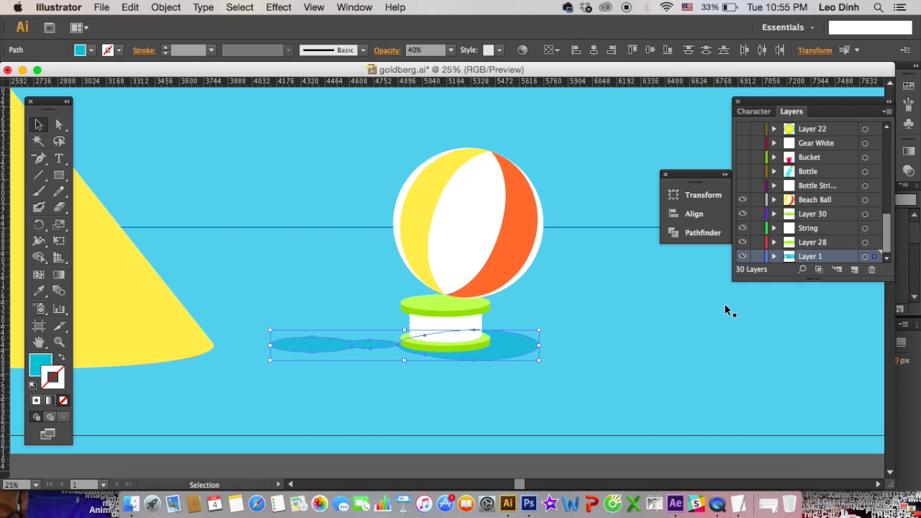
# Step: Move both shadows onto a new layer named Beach Ball Shadow, pasted in place
pyautogui.press('Delete')
pyautogui.click(854, 269)
pyautogui.hotkey('ctrl', 'f')
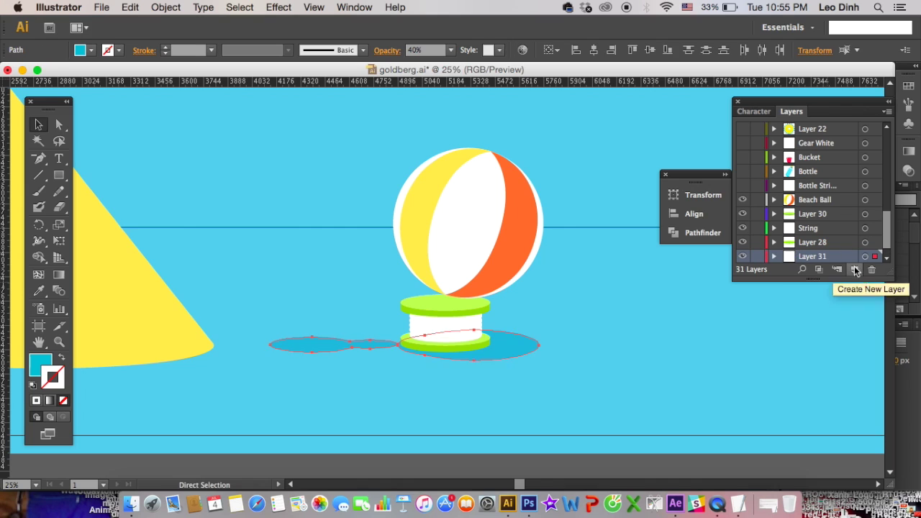
pyautogui.doubleClick(817, 256)
pyautogui.write('Sh')
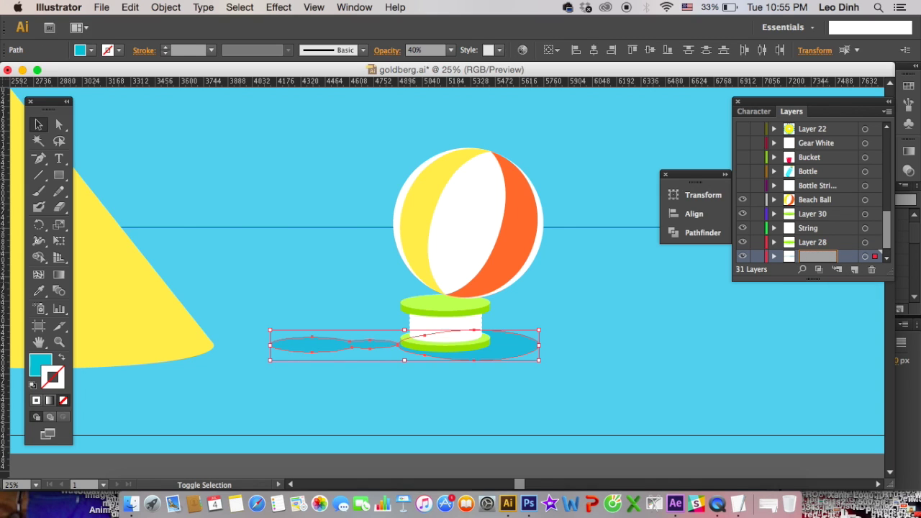
pyautogui.write('Beach Ball Shadow')
pyautogui.press('Return')
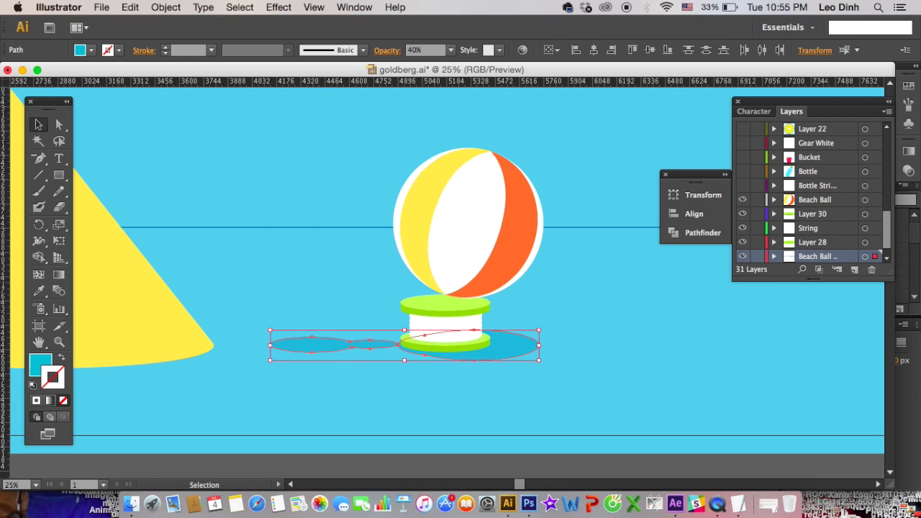
pyautogui.scroll(-1, 795, 206)
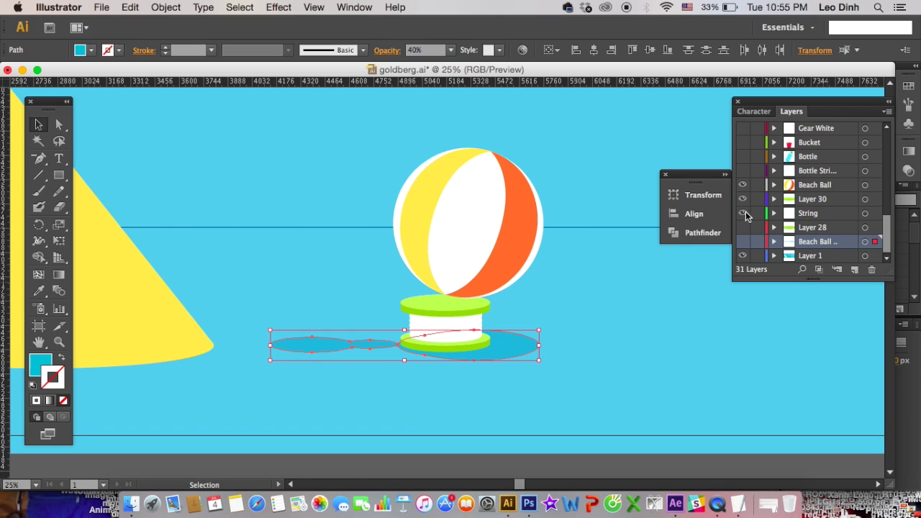
pyautogui.click(576, 278)
pyautogui.hotkey('ctrl', '-')
pyautogui.hotkey('ctrl', '-')
pyautogui.hotkey('ctrl', '-')
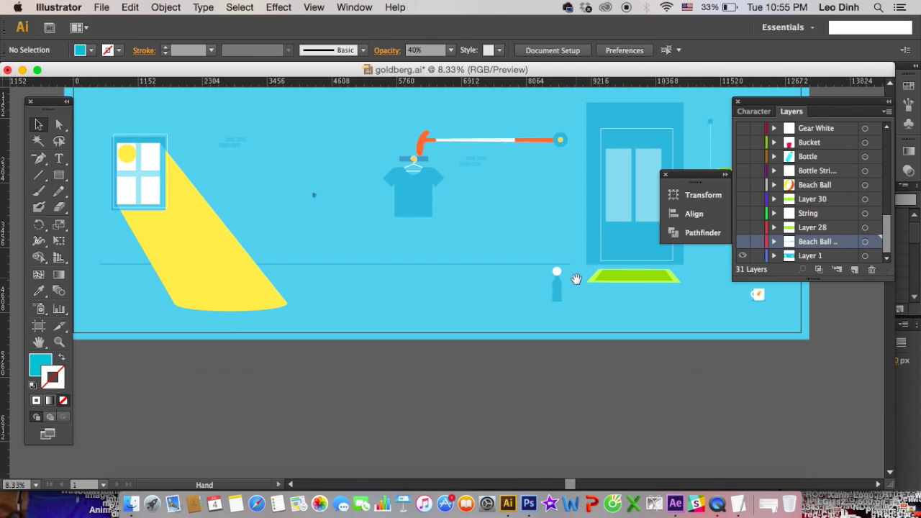
pyautogui.hotkey('ctrl', '+')
pyautogui.hotkey('ctrl', '+')
pyautogui.hotkey('ctrl', '+')
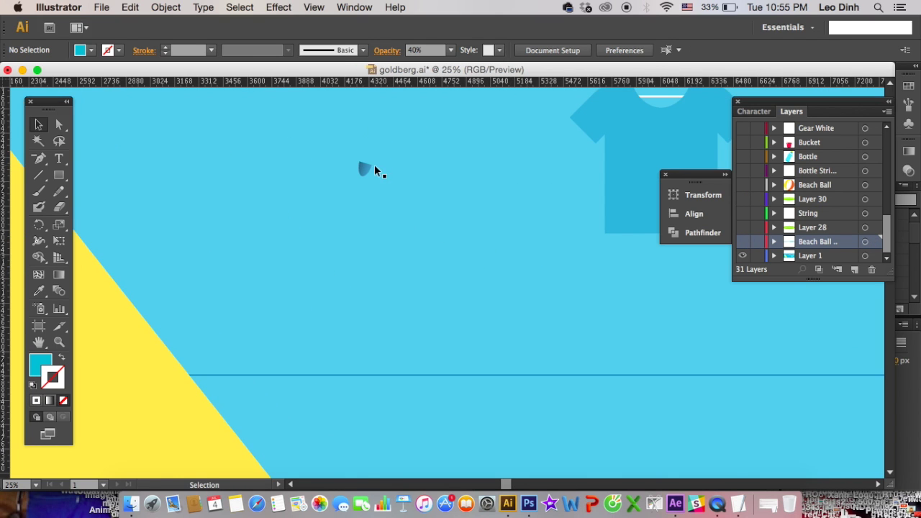
pyautogui.click(365, 169)
pyautogui.press('Delete')
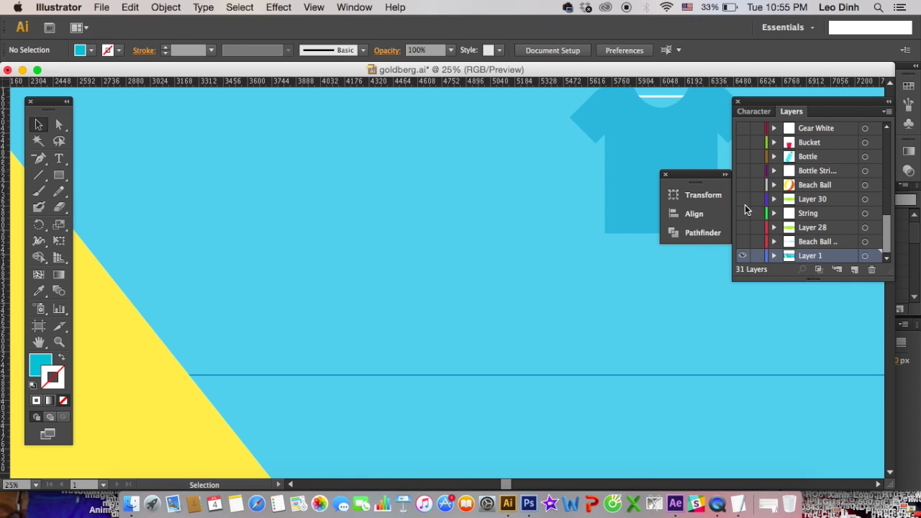
pyautogui.scroll(4, 767, 201)
pyautogui.scroll(2, 756, 187)
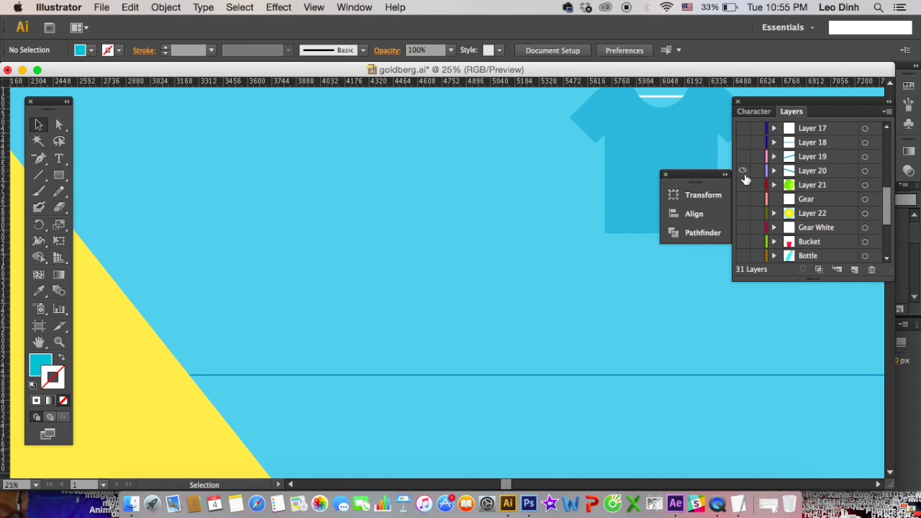
pyautogui.click(743, 170)
pyautogui.click(337, 156)
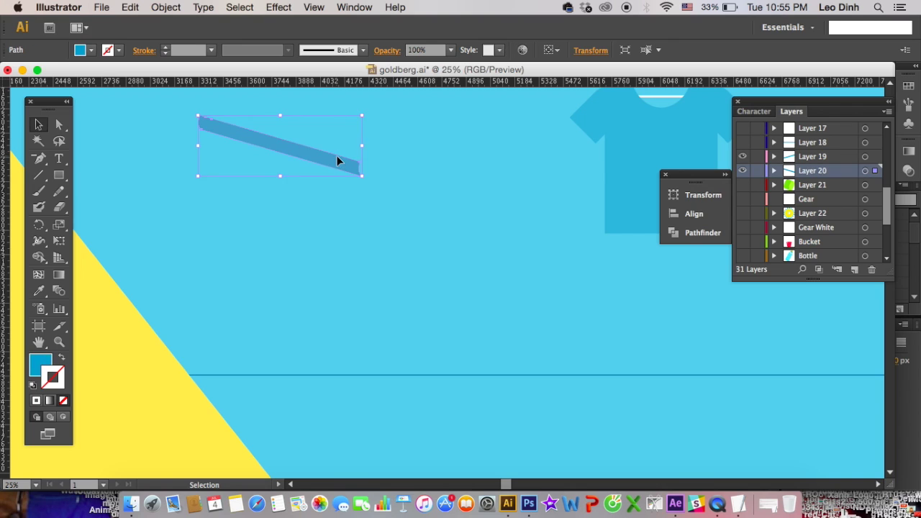
pyautogui.hotkey('ctrl', 'z')
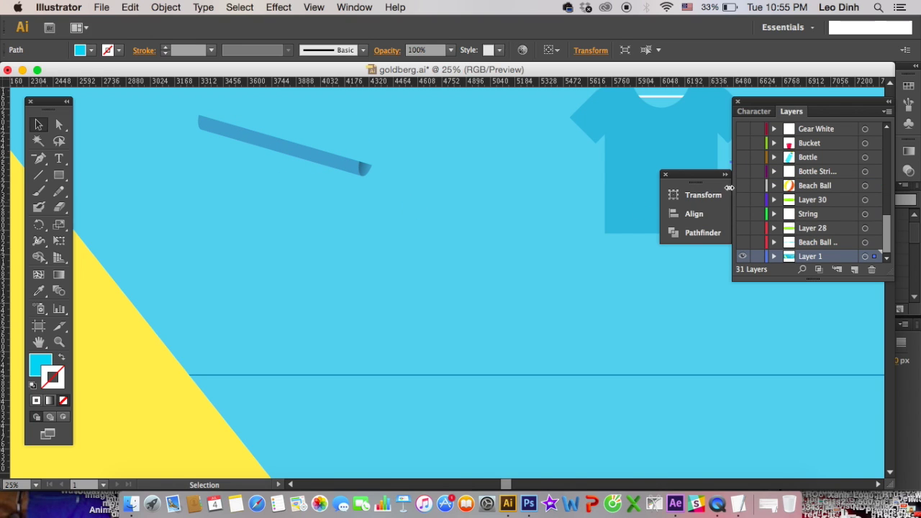
pyautogui.click(744, 256)
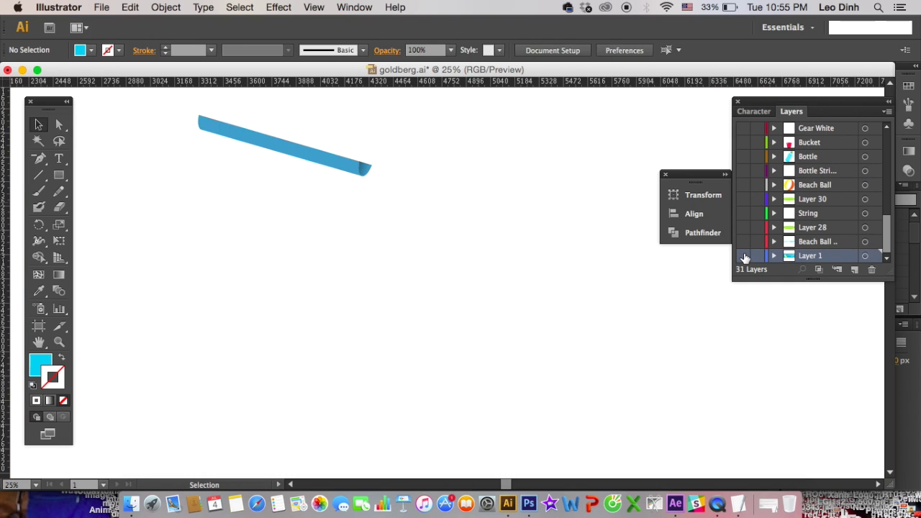
pyautogui.click(744, 256)
pyautogui.scroll(3, 860, 187)
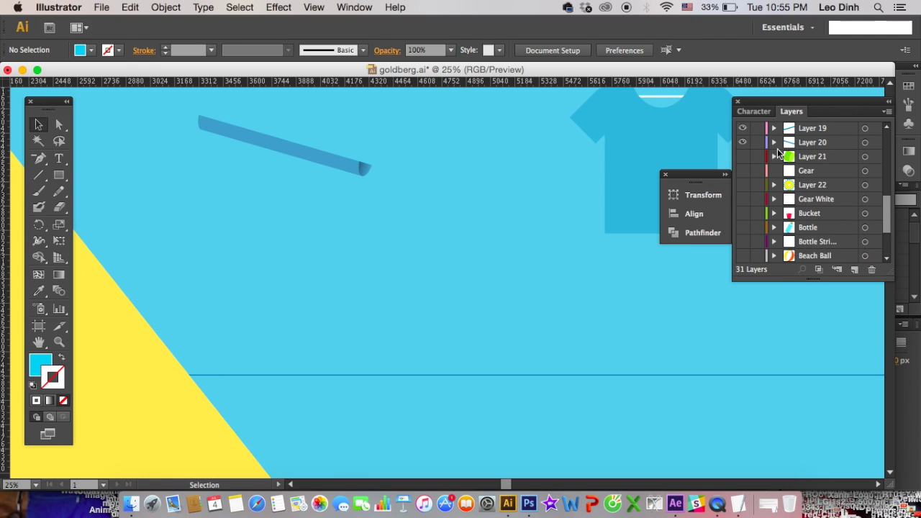
pyautogui.click(742, 129)
pyautogui.press('super+minus')
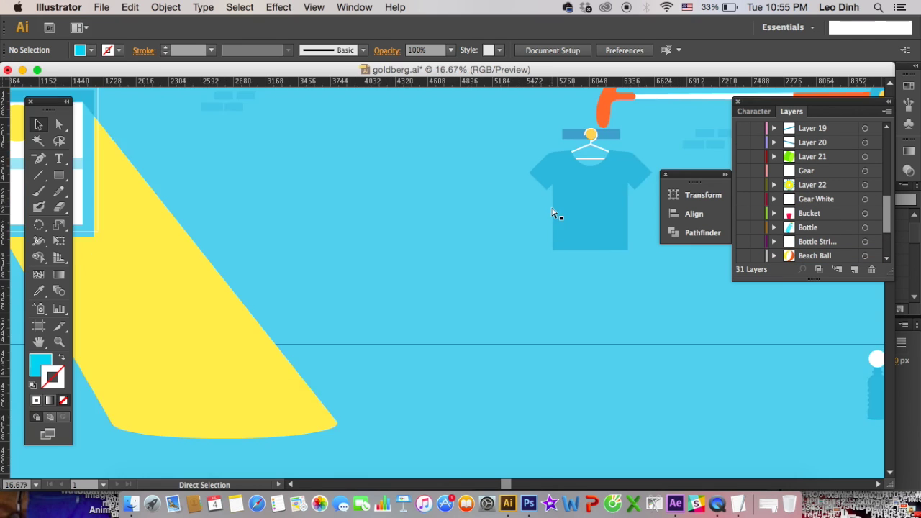
pyautogui.press('super+minus')
pyautogui.press('super+minus')
pyautogui.moveTo(551, 206); pyautogui.dragTo(376, 203)
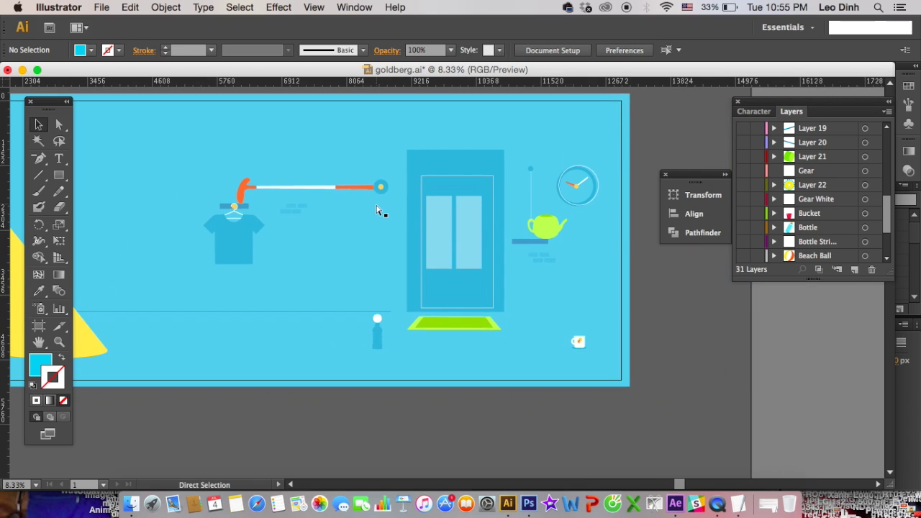
pyautogui.press('super+equal')
pyautogui.hscroll(-3, 375, 203)
pyautogui.scroll(1, 376, 204)
pyautogui.hscroll(-2, 375, 204)
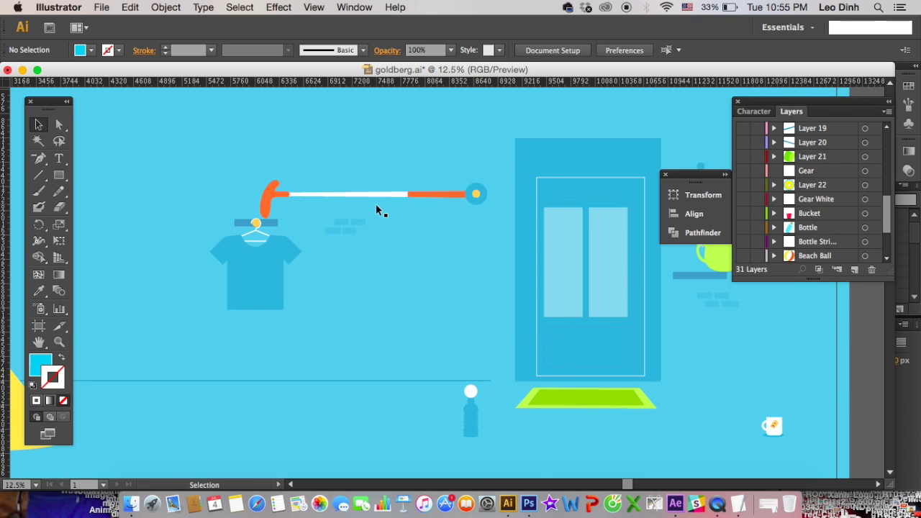
pyautogui.press('super+equal')
pyautogui.moveTo(248, 226); pyautogui.dragTo(366, 273)
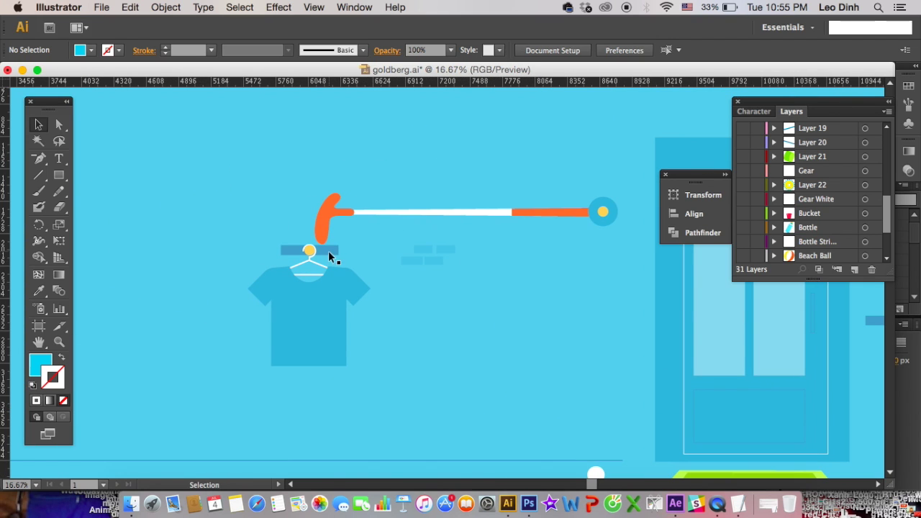
pyautogui.click(328, 251)
pyautogui.press('super+equal')
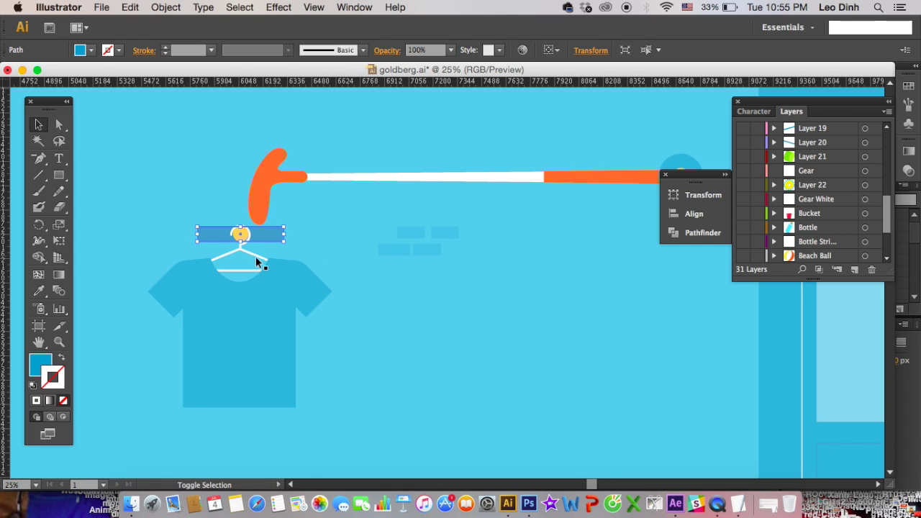
# Step: Move the T-shirt and hanger onto a new layer named 'Clothes', then hide it
pyautogui.moveTo(255, 256); pyautogui.dragTo(298, 262)
pyautogui.click(328, 278)
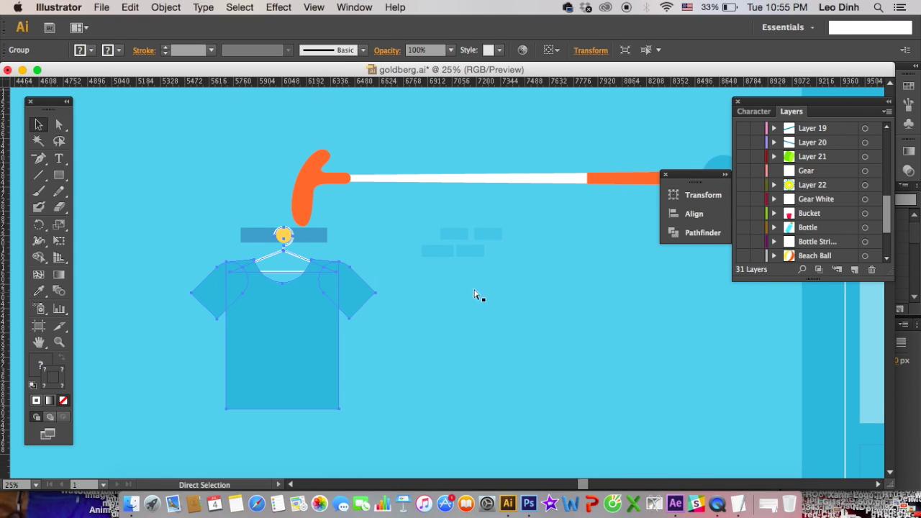
pyautogui.press('Delete')
pyautogui.click(851, 270)
pyautogui.press('super+f')
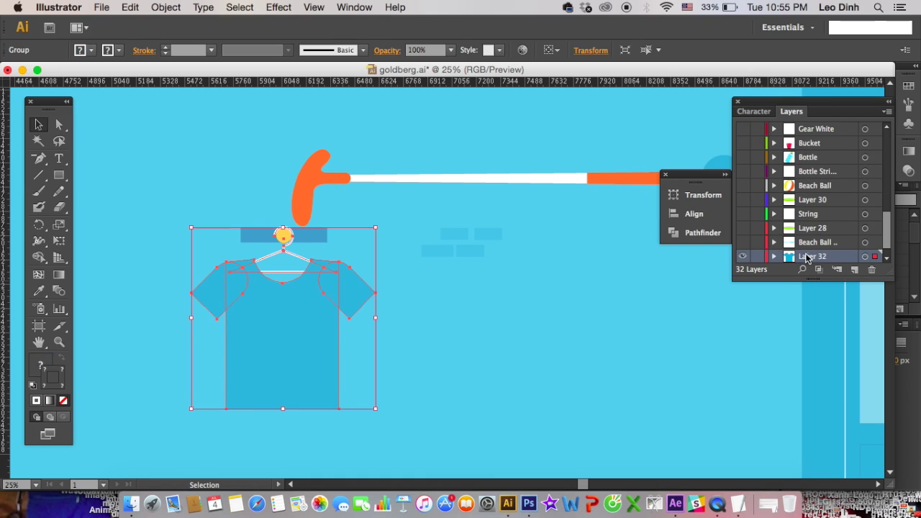
pyautogui.doubleClick(815, 257)
pyautogui.write('Clothes')
pyautogui.press('Return')
pyautogui.click(742, 256)
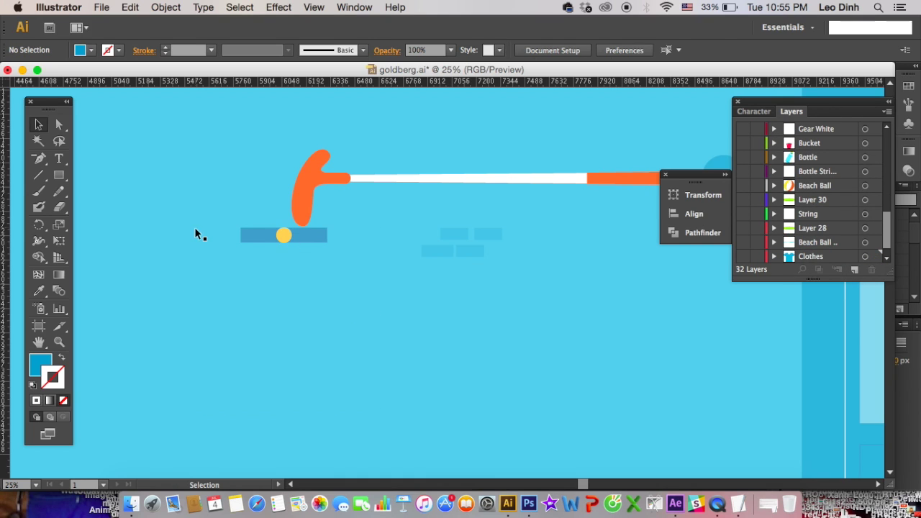
# Step: Move the yellow ball and blue bar onto a new layer in place
pyautogui.click(280, 239)
pyautogui.keyDown('shift'); pyautogui.click(260, 234); pyautogui.keyUp('shift')
pyautogui.press('super+x')
pyautogui.click(855, 272)
pyautogui.press('super+f')
# Step: Move the golf stick and blue circle onto a new 'Golf stick' layer and hide it
pyautogui.click(330, 173)
pyautogui.hscroll(3, 403, 190)
pyautogui.click(597, 176)
pyautogui.hscroll(2, 597, 173)
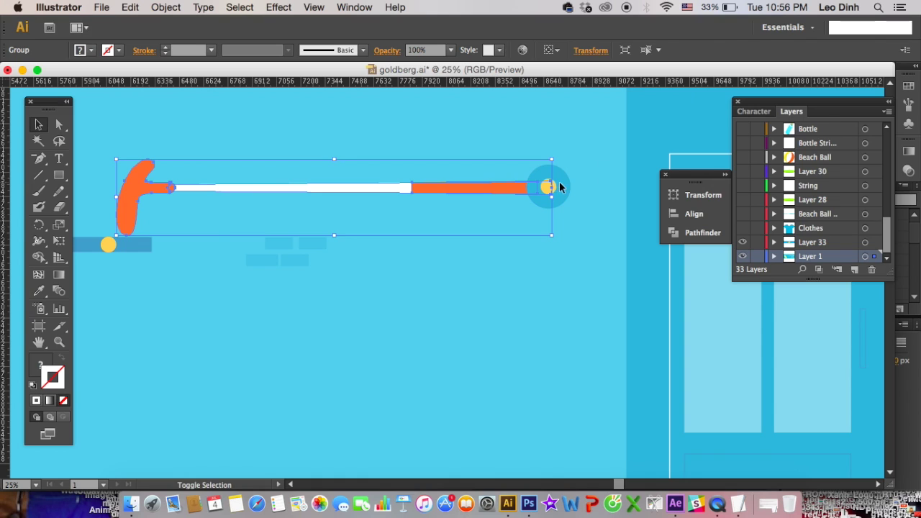
pyautogui.keyDown('shift'); pyautogui.click(550, 188); pyautogui.keyUp('shift')
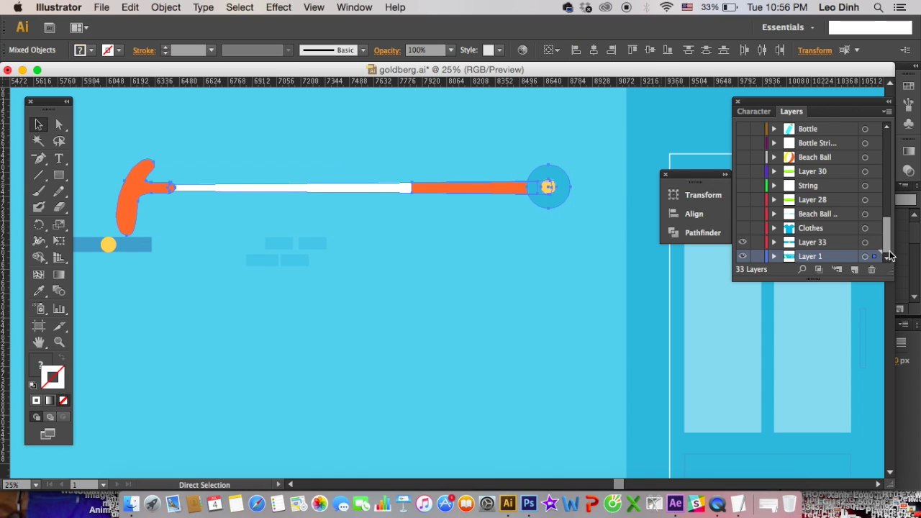
pyautogui.press('super+x')
pyautogui.click(854, 270)
pyautogui.press('super+f')
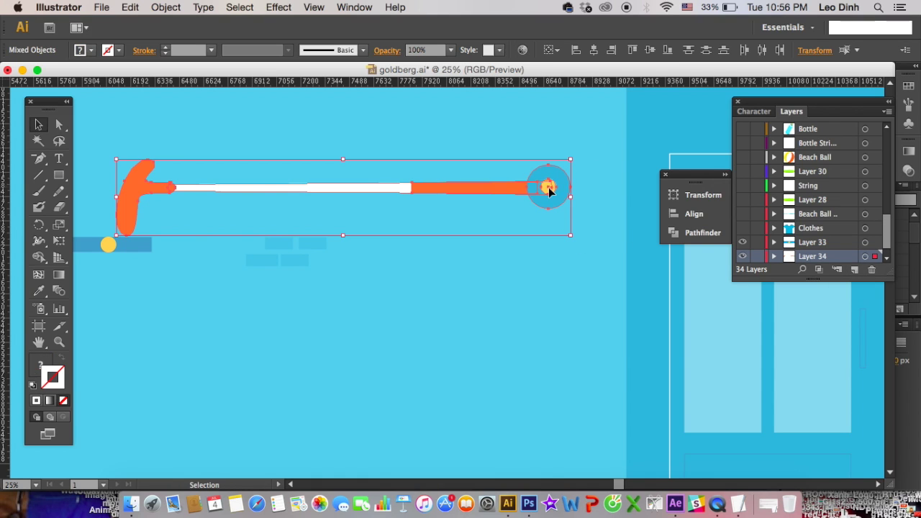
pyautogui.doubleClick(818, 257)
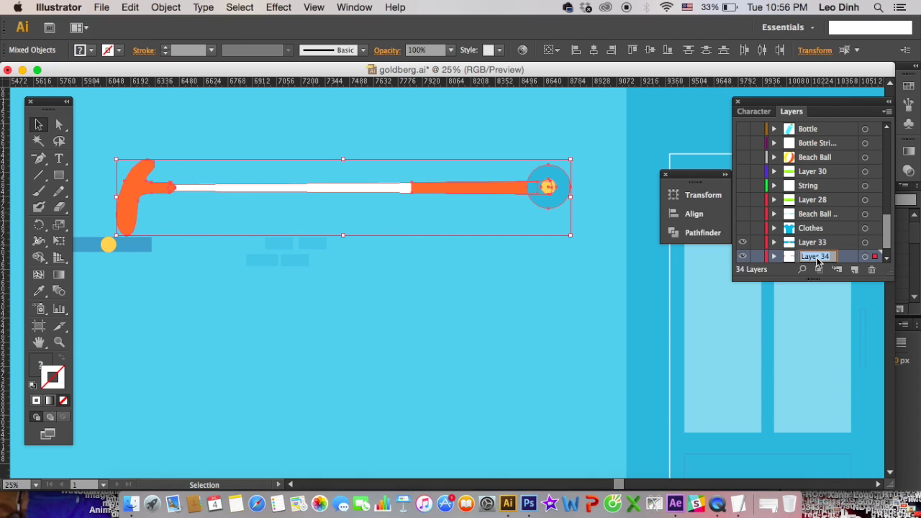
pyautogui.write('GO')
pyautogui.write('lf Stri')
pyautogui.write('f stick')
pyautogui.press('Return')
pyautogui.click(743, 256)
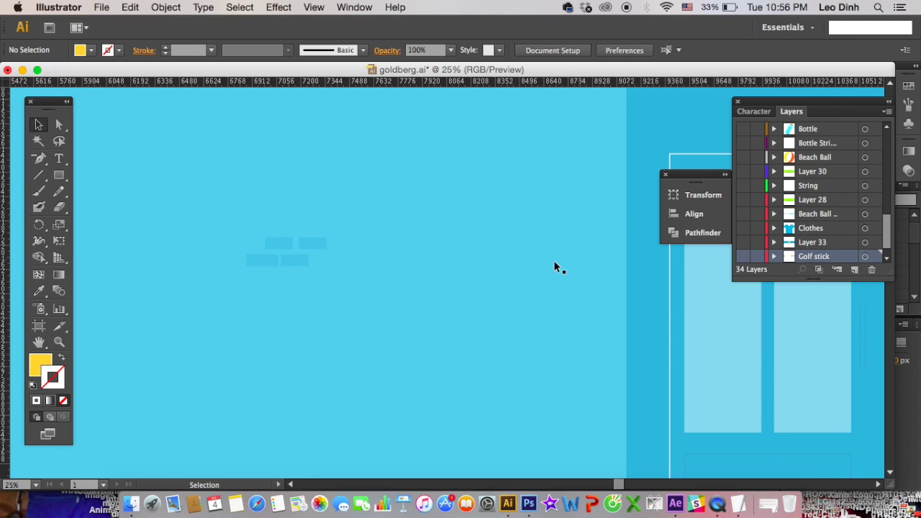
# Step: Move the white ball on the bottle onto a new layer named 'Golf Ball'
pyautogui.press('super+minus')
pyautogui.press('super+minus')
pyautogui.press('super+equal')
pyautogui.moveTo(405, 358); pyautogui.dragTo(401, 332)
pyautogui.press('a')
pyautogui.click(408, 328)
pyautogui.press('super+l')
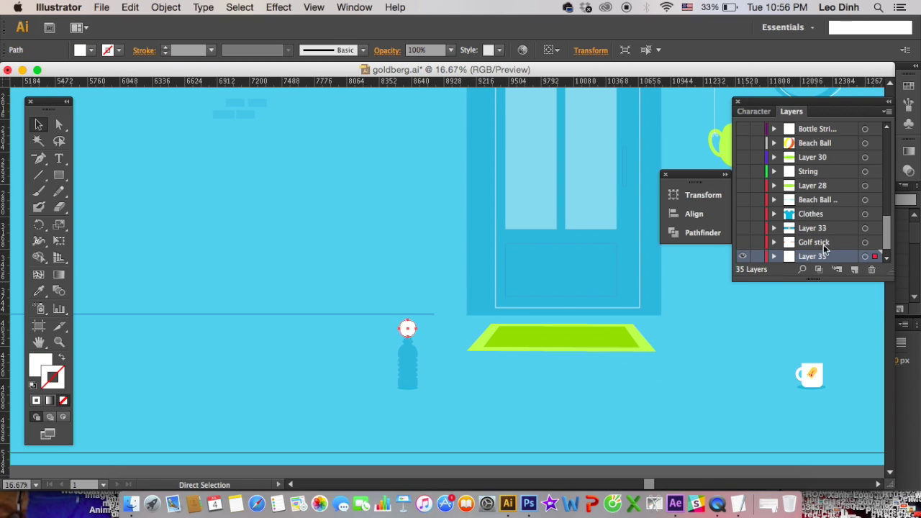
pyautogui.doubleClick(811, 256)
pyautogui.write('GOld')
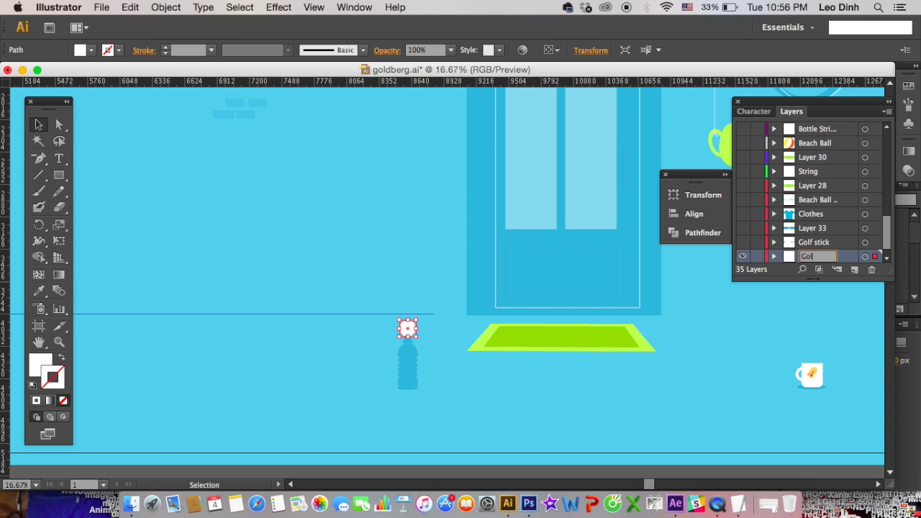
pyautogui.write('f Ball')
pyautogui.press('Return')
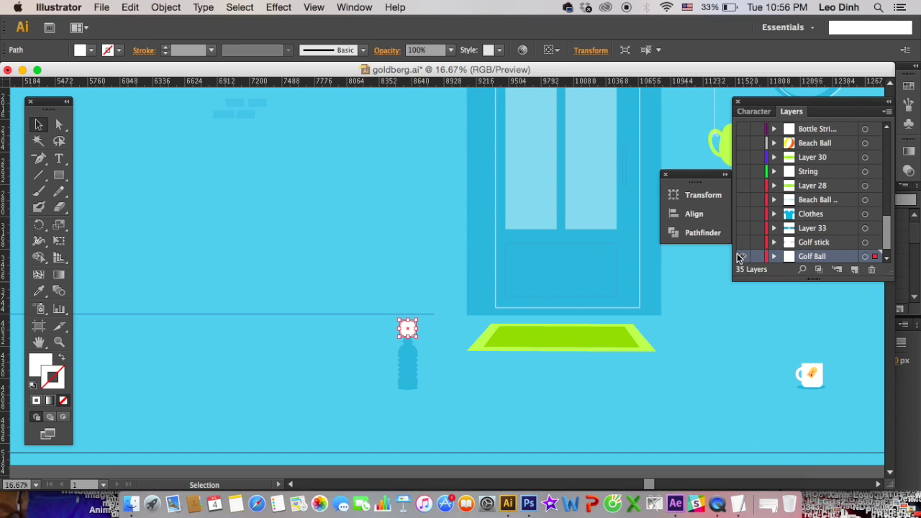
pyautogui.click(391, 355)
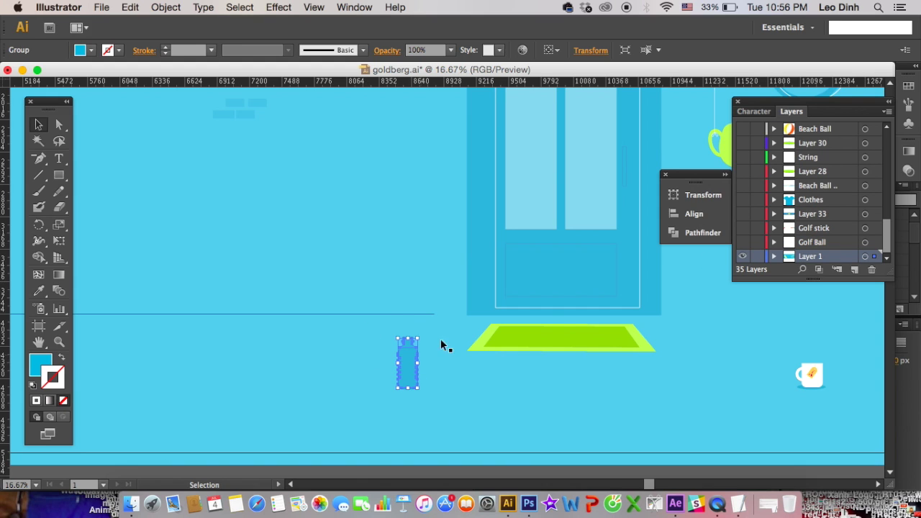
# Step: Move the bottle onto a new layer in place, then hide that layer
pyautogui.press('super+x')
pyautogui.click(854, 269)
pyautogui.press('super+f')
pyautogui.press('super+equal')
pyautogui.press('super+equal')
pyautogui.scroll(-5, 446, 302)
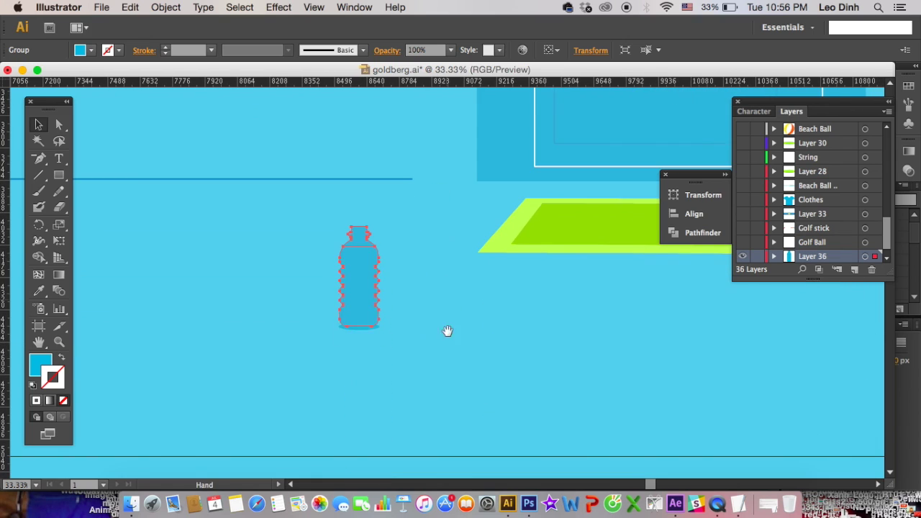
pyautogui.click(351, 333)
pyautogui.click(352, 329)
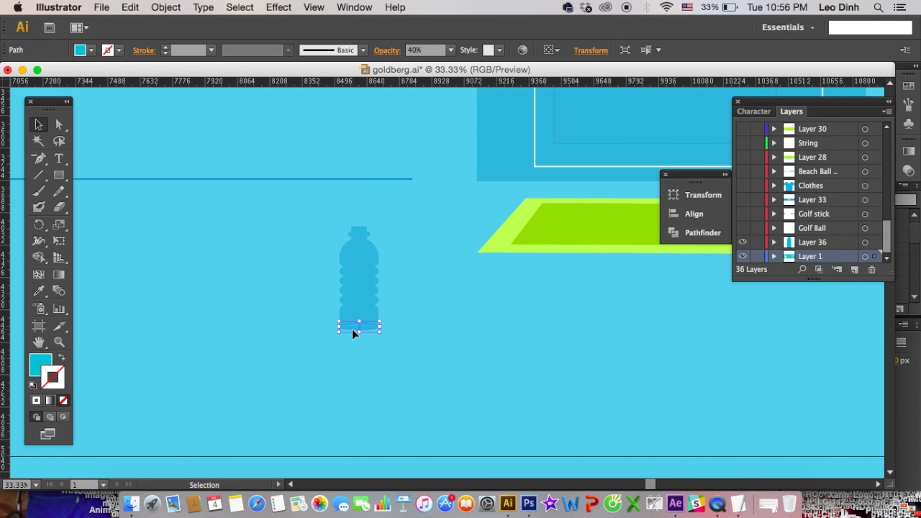
pyautogui.click(436, 350)
pyautogui.press('super+minus')
pyautogui.hscroll(2, 503, 349)
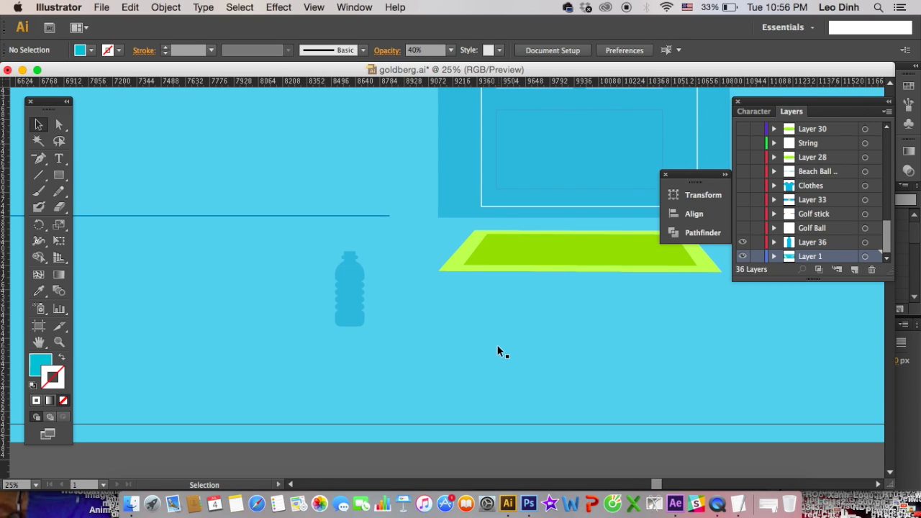
pyautogui.hscroll(5, 565, 325)
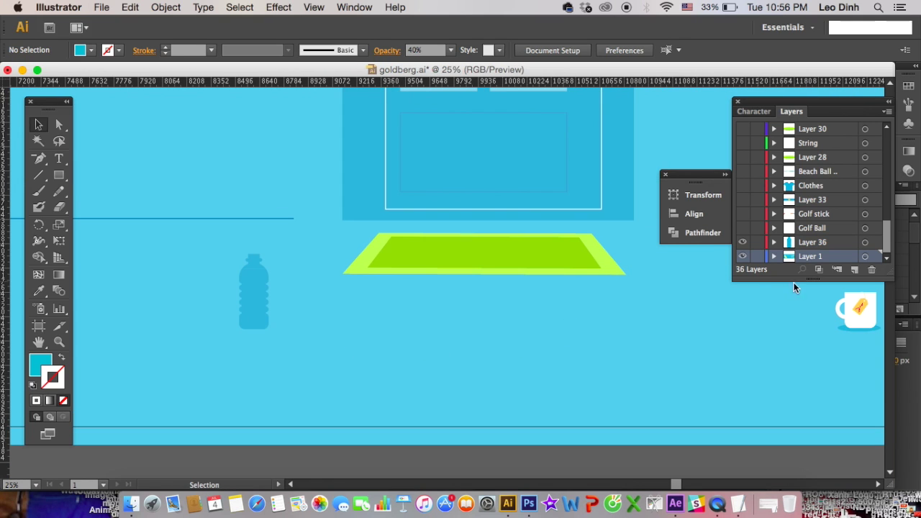
pyautogui.click(742, 257)
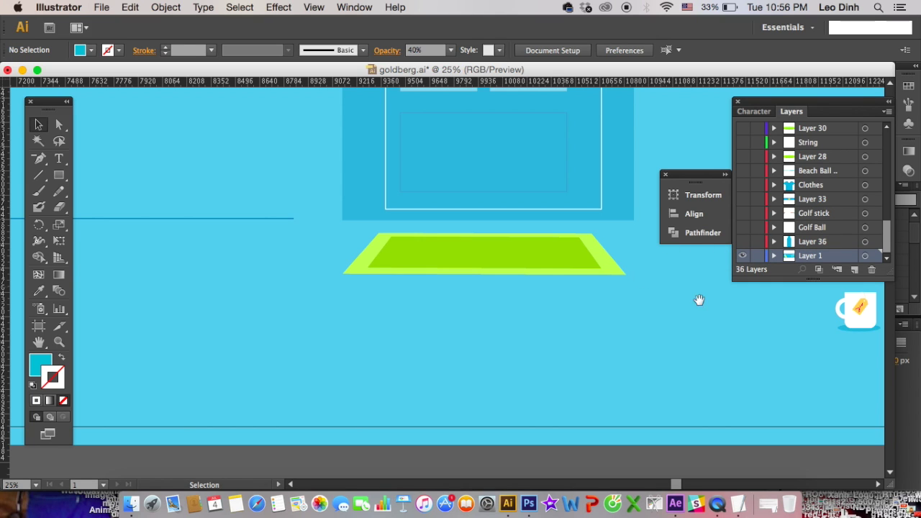
# Step: Move the mug artwork onto a new layer of its own
pyautogui.hscroll(5, 504, 302)
pyautogui.hscroll(1, 481, 294)
pyautogui.click(442, 326)
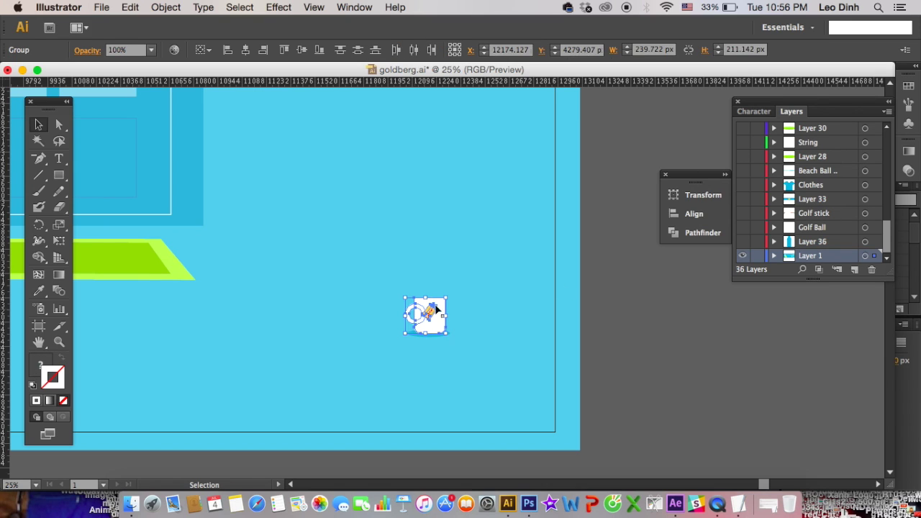
pyautogui.click(871, 270)
pyautogui.press('super+z')
# Step: Paste the mug's shadow onto the mug's layer, name it 'Cup', and hide it
pyautogui.click(411, 334)
pyautogui.press('a')
pyautogui.press('Delete')
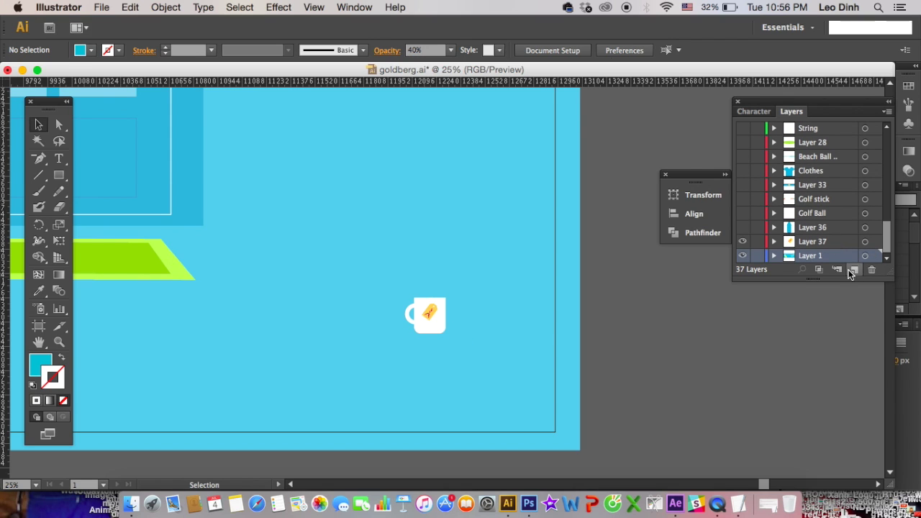
pyautogui.click(809, 245)
pyautogui.press('super+f')
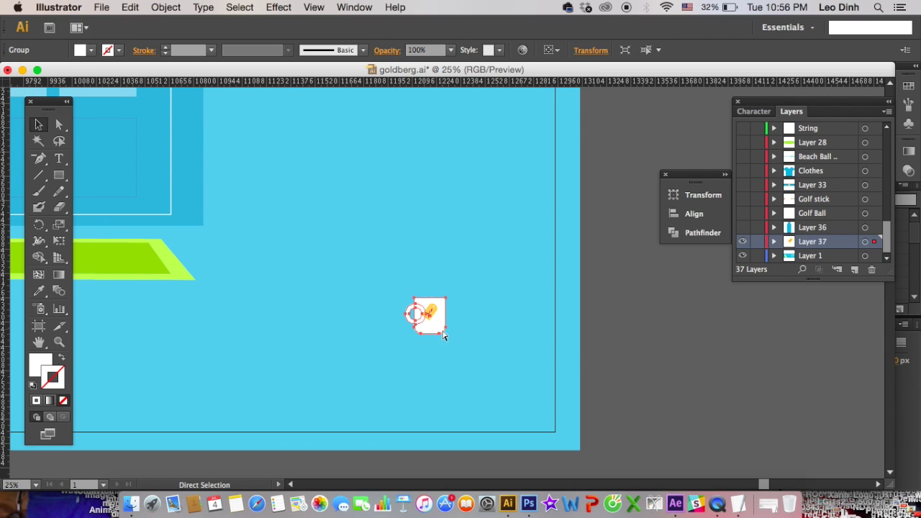
pyautogui.click(715, 396)
pyautogui.doubleClick(812, 241)
pyautogui.write('Cup')
pyautogui.press('Return')
pyautogui.click(743, 241)
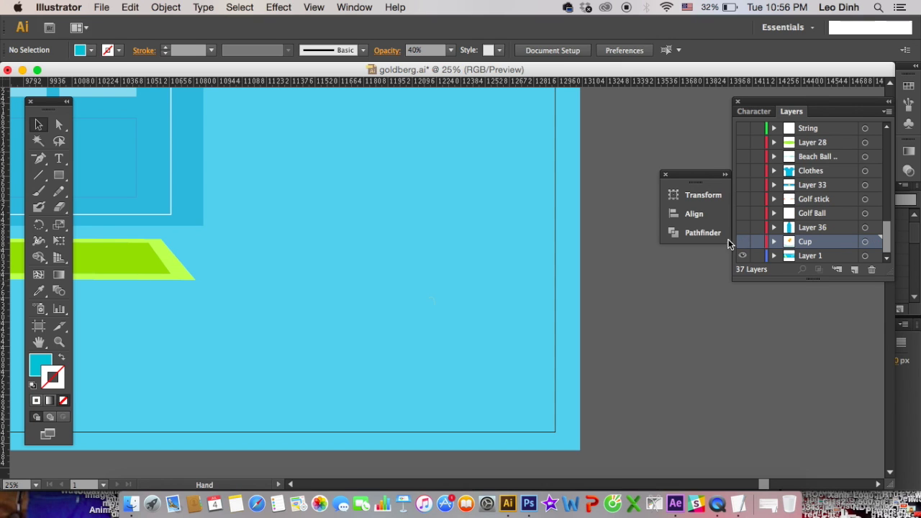
pyautogui.scroll(5, 576, 350)
pyautogui.scroll(3, 511, 288)
# Step: Put the teapot on a new layer named 'Tea pot', undoing a trial rotation
pyautogui.scroll(3, 405, 255)
pyautogui.click(387, 326)
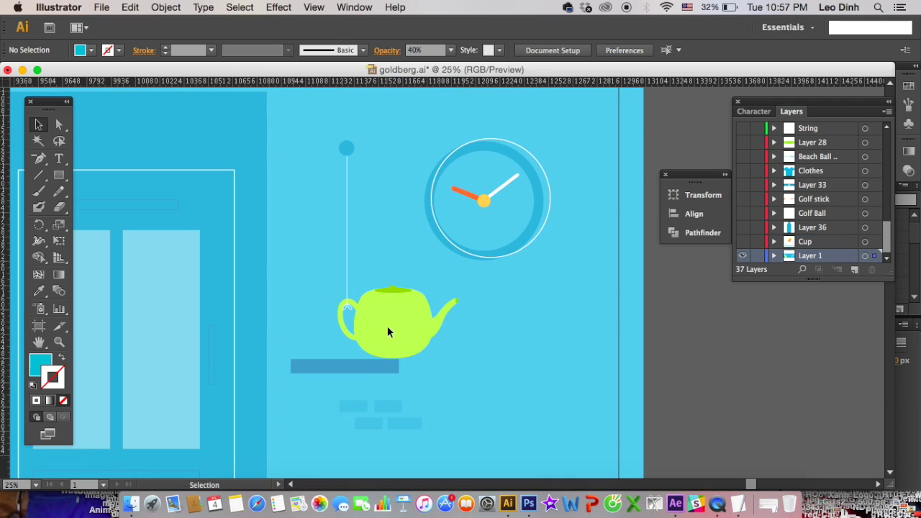
pyautogui.press('Delete')
pyautogui.click(855, 269)
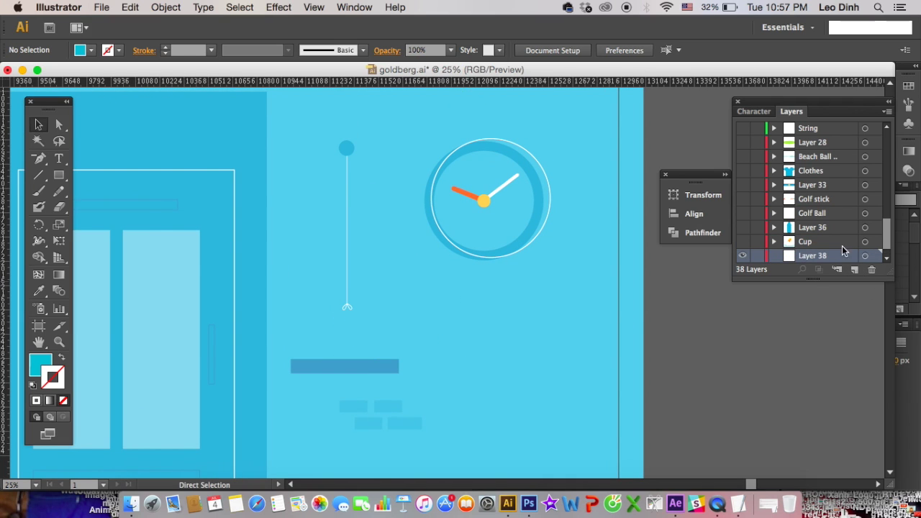
pyautogui.hotkey('ctrl', 'f')
pyautogui.doubleClick(816, 256)
pyautogui.write('Te')
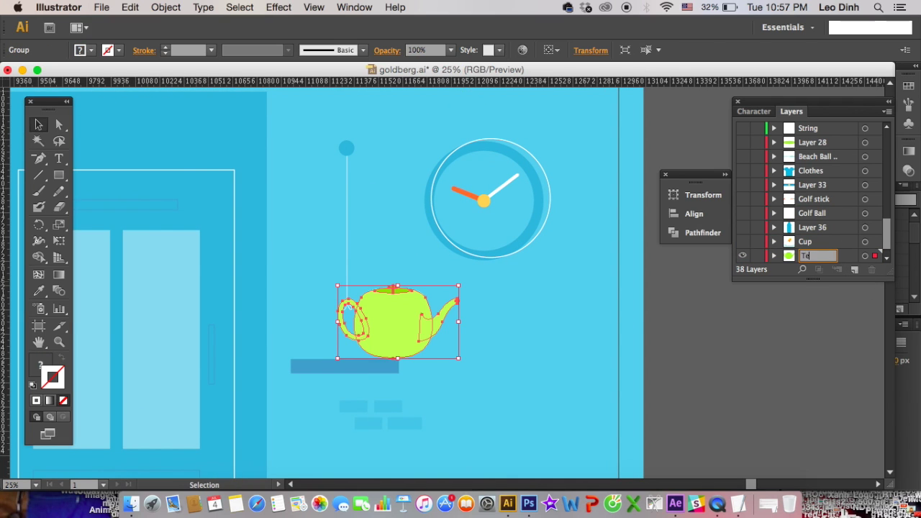
pyautogui.write('a pot')
pyautogui.press('Return')
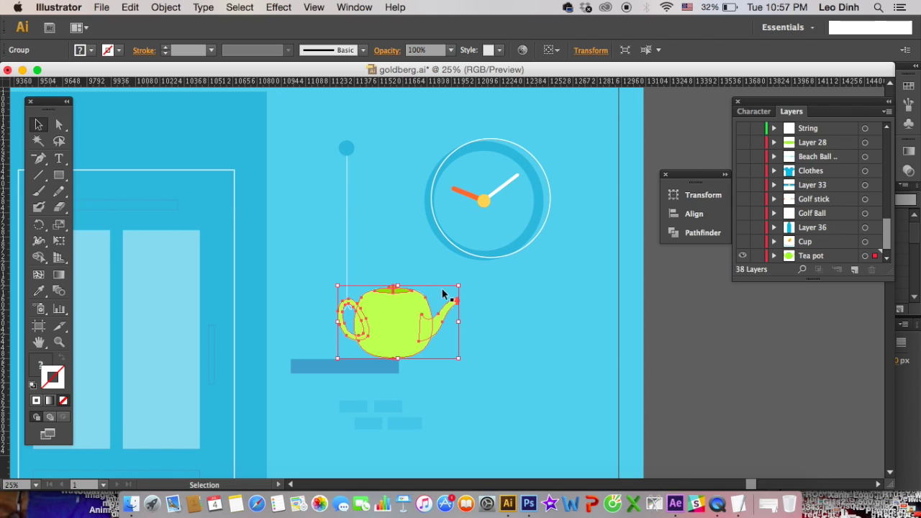
pyautogui.moveTo(464, 282); pyautogui.dragTo(467, 308)
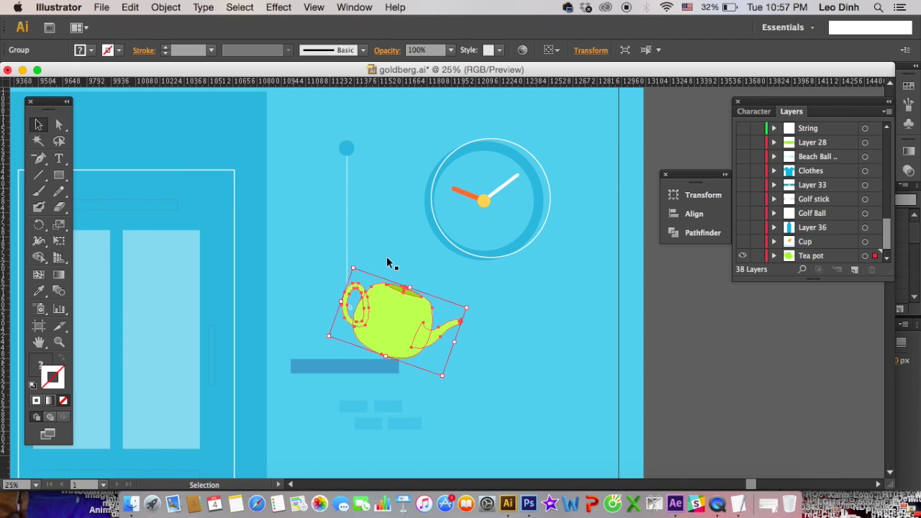
pyautogui.hotkey('ctrl', 'z')
pyautogui.hotkey('ctrl', 'z')
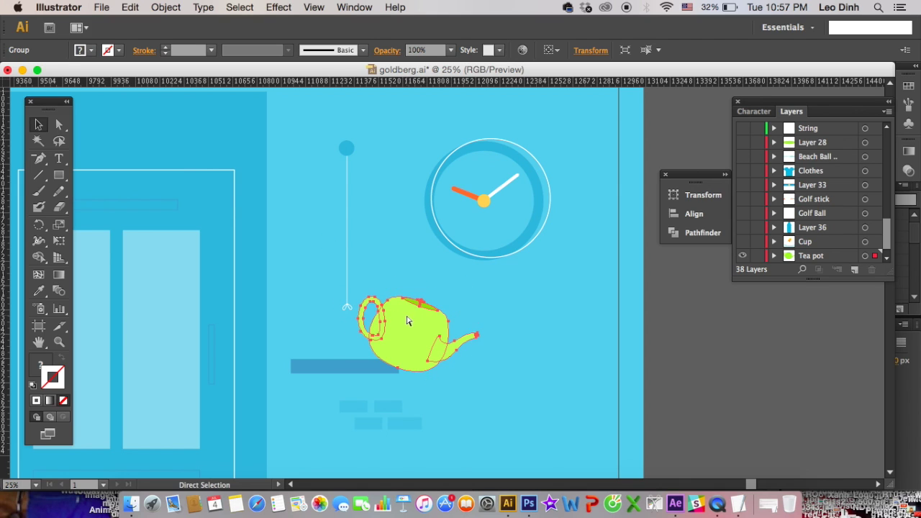
# Step: Examine the hanging string and where it joins the teapot handle
pyautogui.click(347, 257)
pyautogui.hotkey('ctrl', '3')
pyautogui.hotkey('ctrl', 'alt', '3')
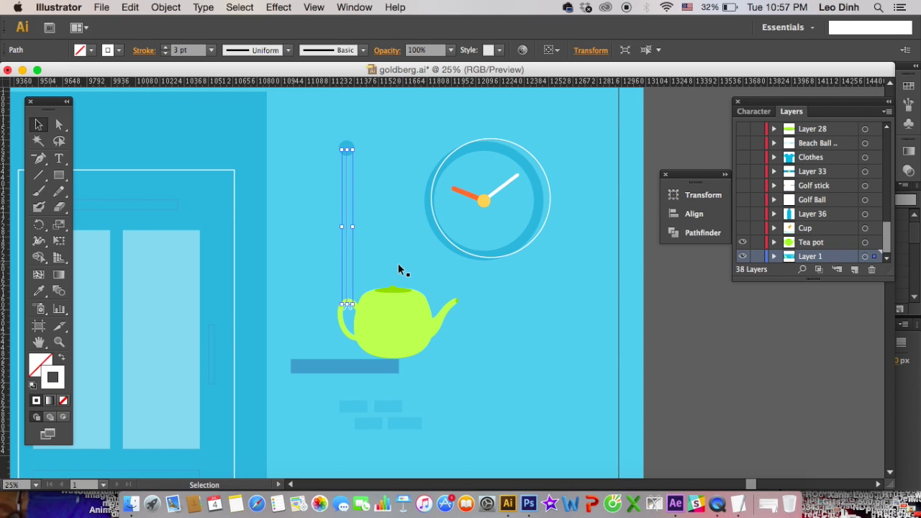
pyautogui.hotkey('ctrl', '=')
pyautogui.hotkey('ctrl', '=')
pyautogui.hscroll(-2, 314, 350)
pyautogui.click(295, 341)
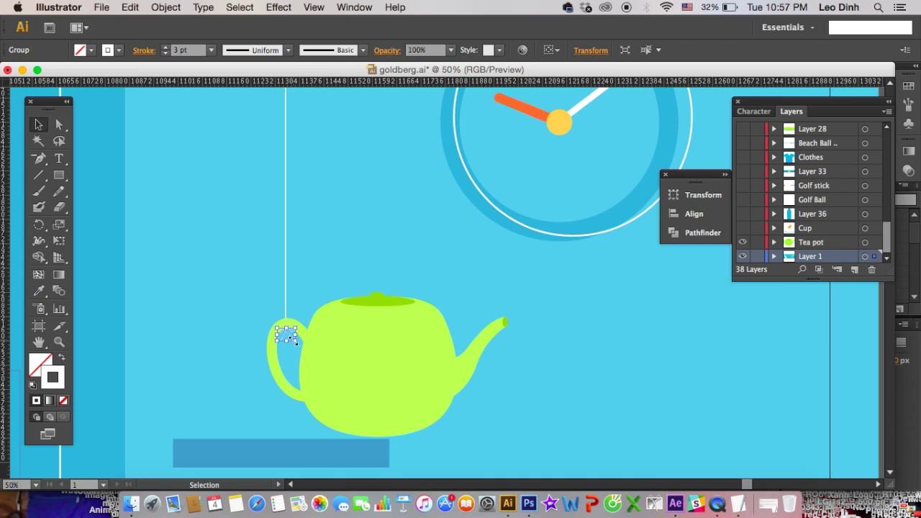
pyautogui.hotkey('ctrl', 'shift', 'a')
pyautogui.click(304, 333)
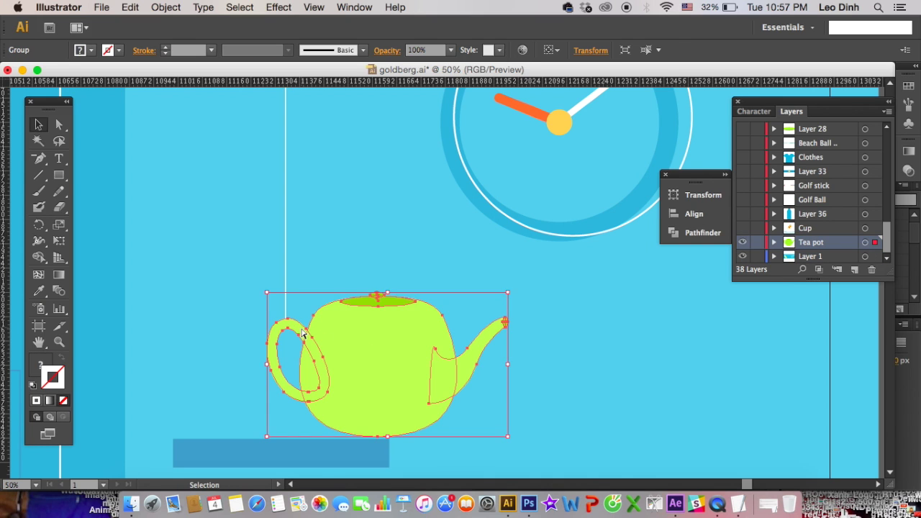
pyautogui.click(305, 269)
pyautogui.hscroll(-2, 318, 313)
pyautogui.scroll(-1, 319, 313)
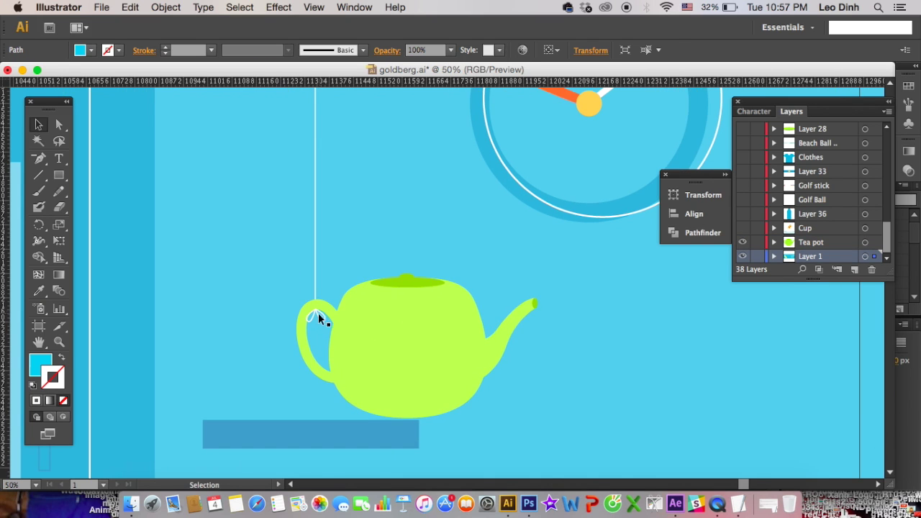
# Step: Move the hanging string onto a new layer above Tea pot, named 'Tearing'
pyautogui.click(314, 286)
pyautogui.press('Delete')
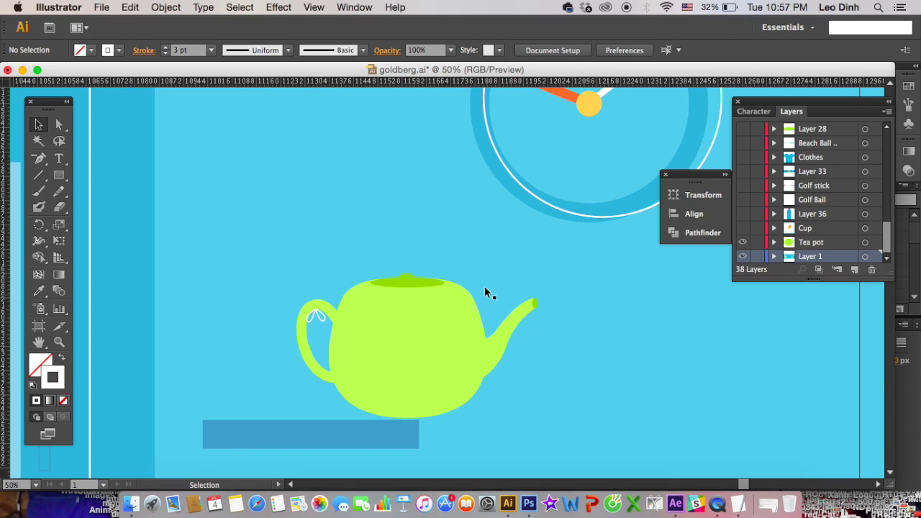
pyautogui.click(838, 246)
pyautogui.click(851, 269)
pyautogui.hotkey('ctrl', 'f')
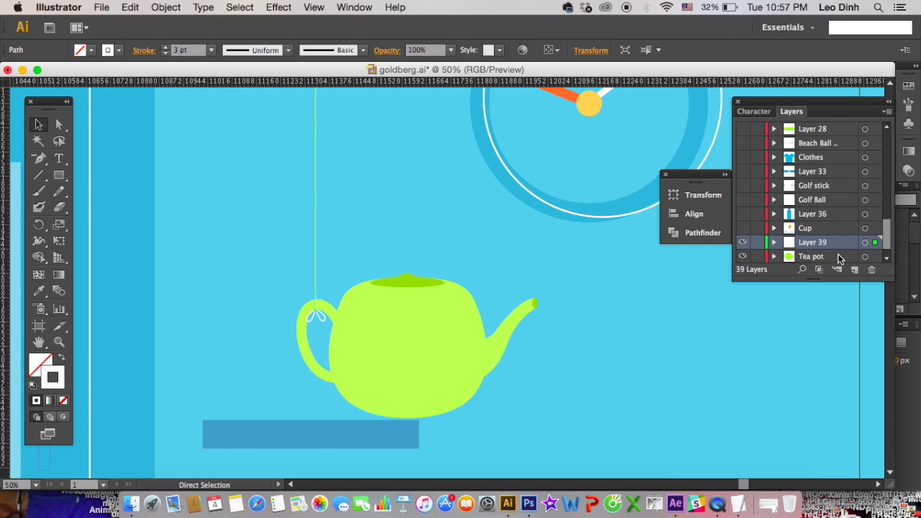
pyautogui.doubleClick(815, 242)
pyautogui.write('Tea')
pyautogui.write('ring')
pyautogui.press('Return')
pyautogui.hotkey('ctrl', '-')
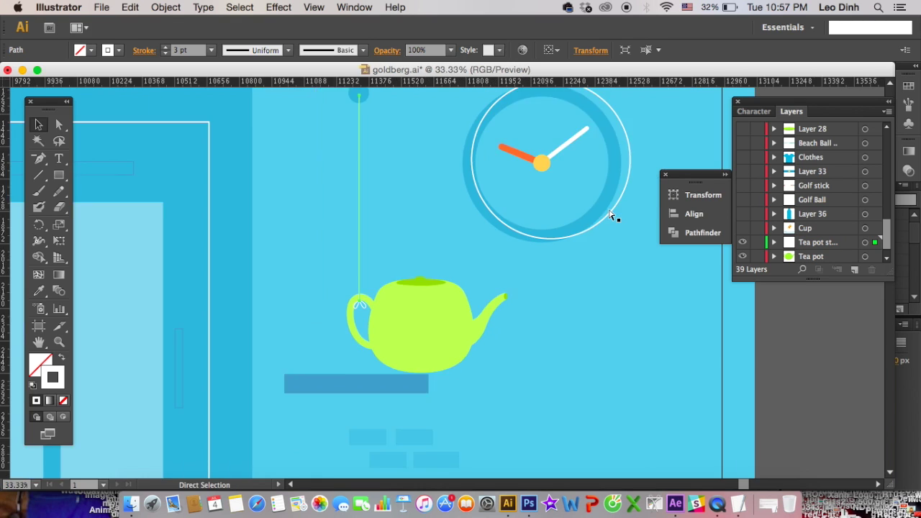
pyautogui.hotkey('ctrl', '-')
pyautogui.click(632, 285)
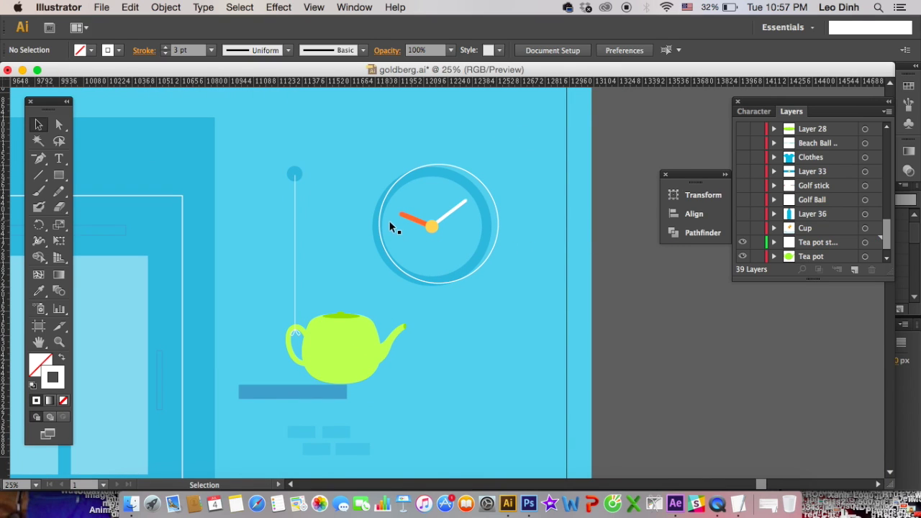
# Step: Select the clock and restore it after accidentally deleting it
pyautogui.click(421, 229)
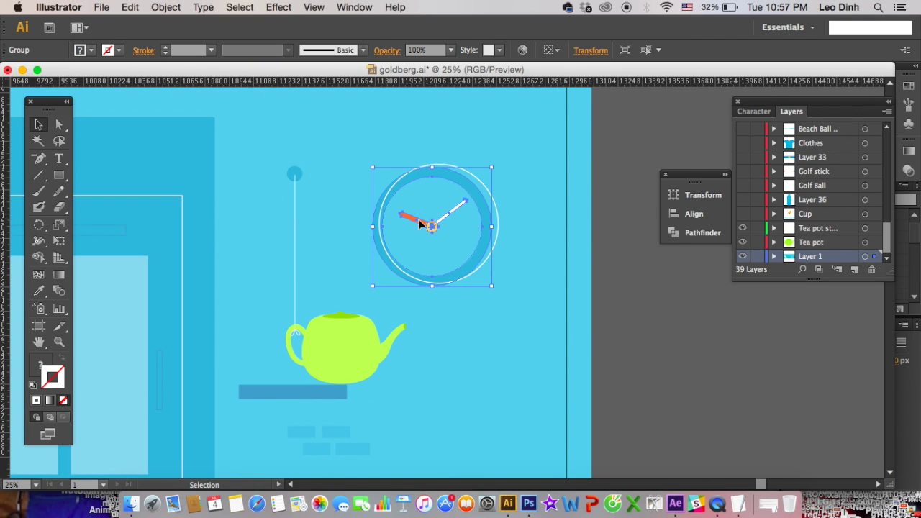
pyautogui.press('Delete')
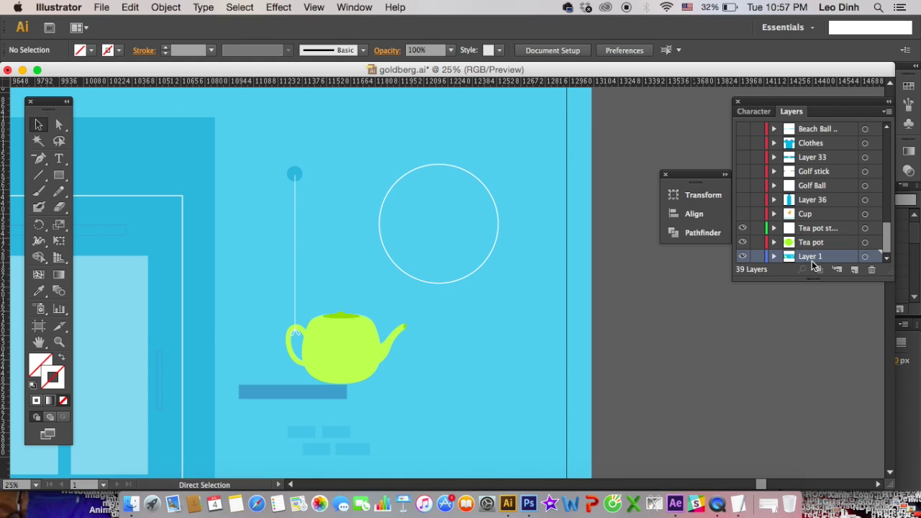
pyautogui.press('super+z')
pyautogui.click(524, 295)
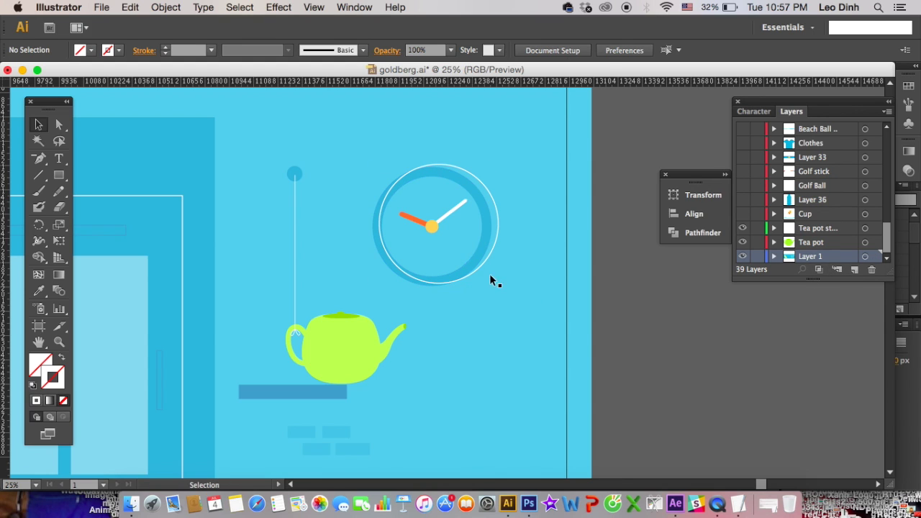
# Step: Cut the orange and white hands and yellow centre dot from the clock group onto a new layer
pyautogui.doubleClick(435, 228)
pyautogui.click(434, 228)
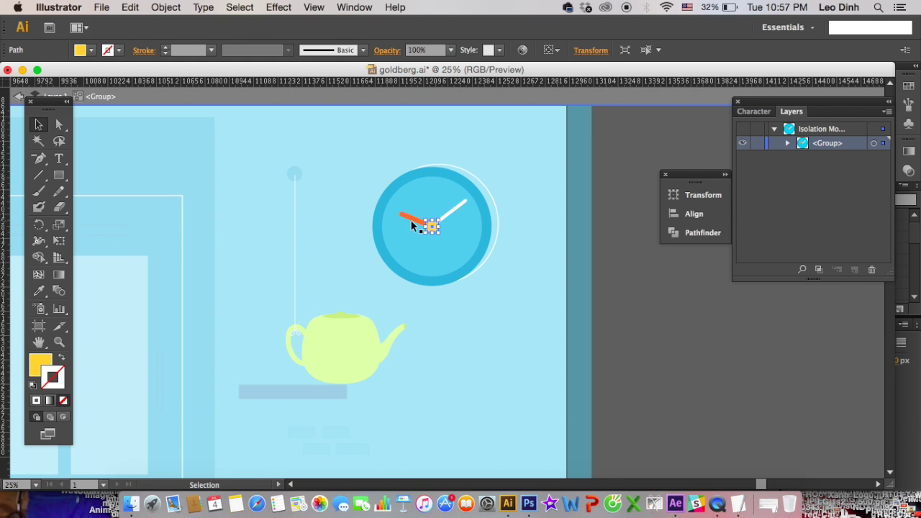
pyautogui.keyDown('shift'); pyautogui.click(413, 221); pyautogui.keyUp('shift')
pyautogui.keyDown('shift'); pyautogui.click(456, 209); pyautogui.keyUp('shift')
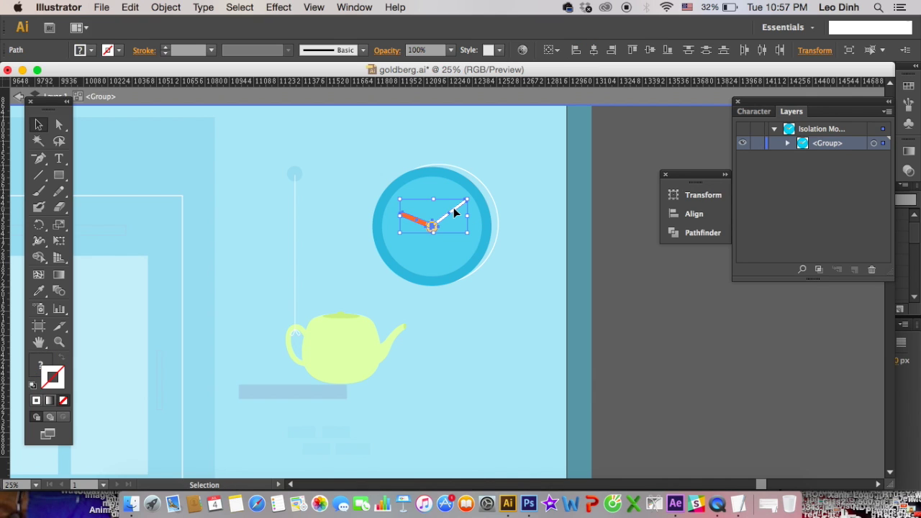
pyautogui.press('Delete')
pyautogui.doubleClick(675, 306)
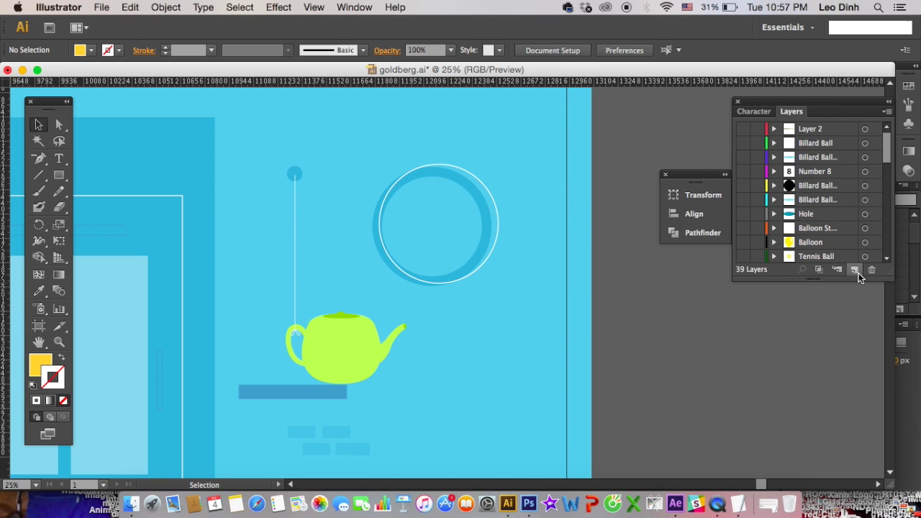
pyautogui.scroll(-10, 841, 244)
pyautogui.hotkey('ctrl', 'z')
pyautogui.doubleClick(816, 256)
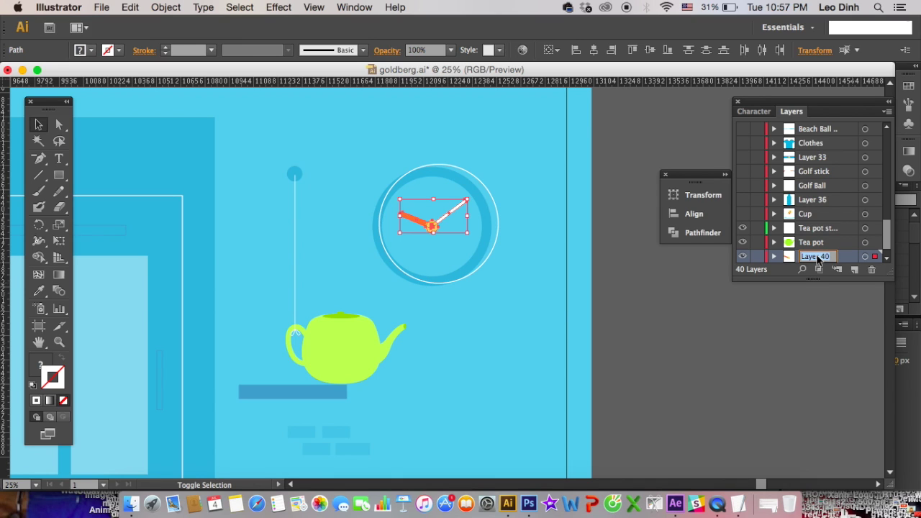
# Step: Name Layer 40 'Hand' and select the clock's centre circle
pyautogui.write('Hand')
pyautogui.press('Return')
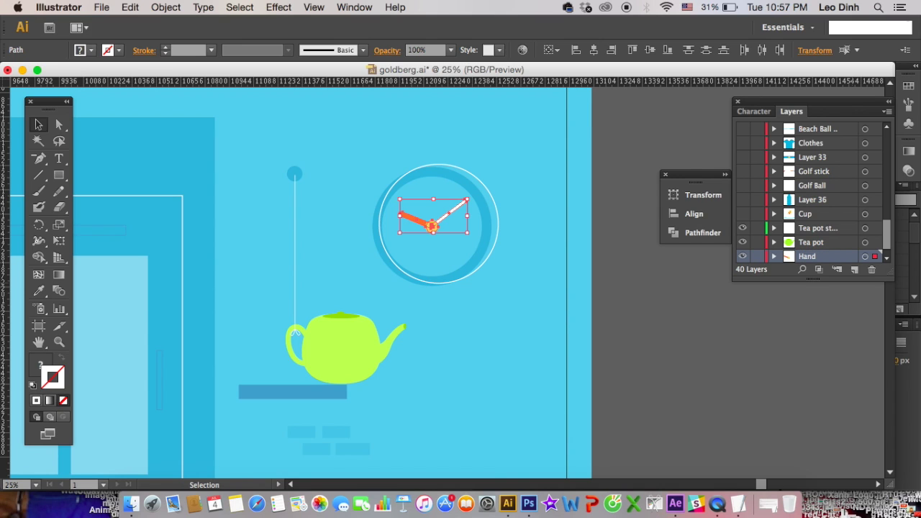
pyautogui.click(461, 245)
pyautogui.click(429, 226)
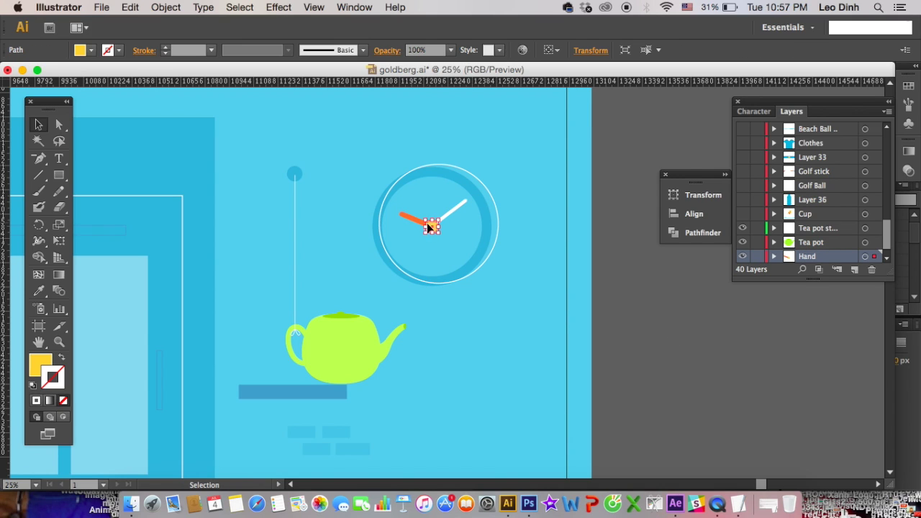
# Step: Select the orange and white clock hands, then zoom out and pan toward the window
pyautogui.click(415, 225)
pyautogui.click(445, 219)
pyautogui.moveTo(516, 300)
pyautogui.mouseDown()
pyautogui.moveTo(648, 329)
pyautogui.moveTo(662, 312)
pyautogui.moveTo(255, 189)
pyautogui.moveTo(356, 325)
pyautogui.mouseUp()
pyautogui.hotkey('ctrl', '-')
# Step: Select the yellow light beam and cut it from the artwork
pyautogui.click(355, 328)
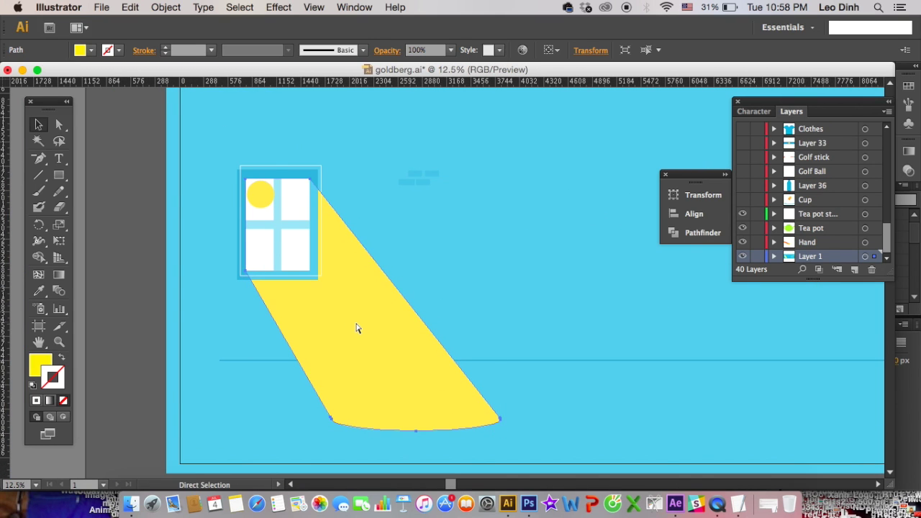
pyautogui.doubleClick(515, 310)
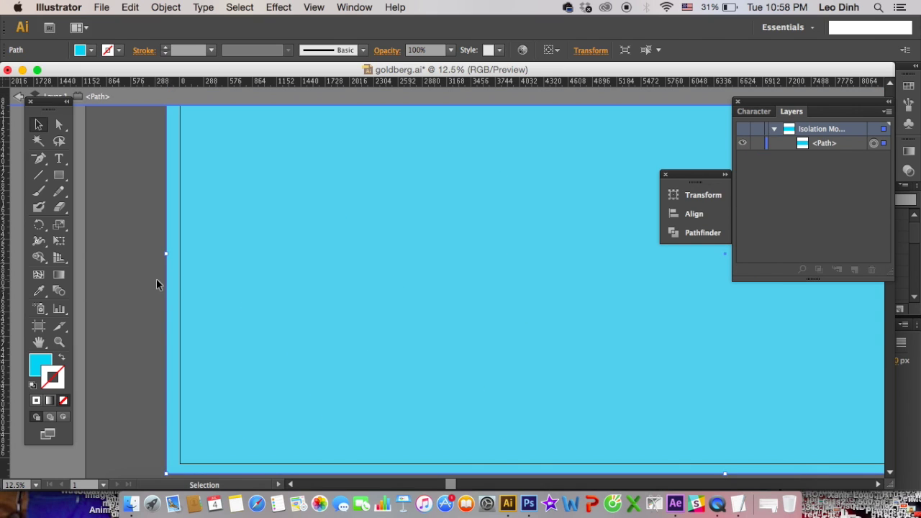
pyautogui.doubleClick(159, 280)
pyautogui.click(345, 300)
pyautogui.press('Delete')
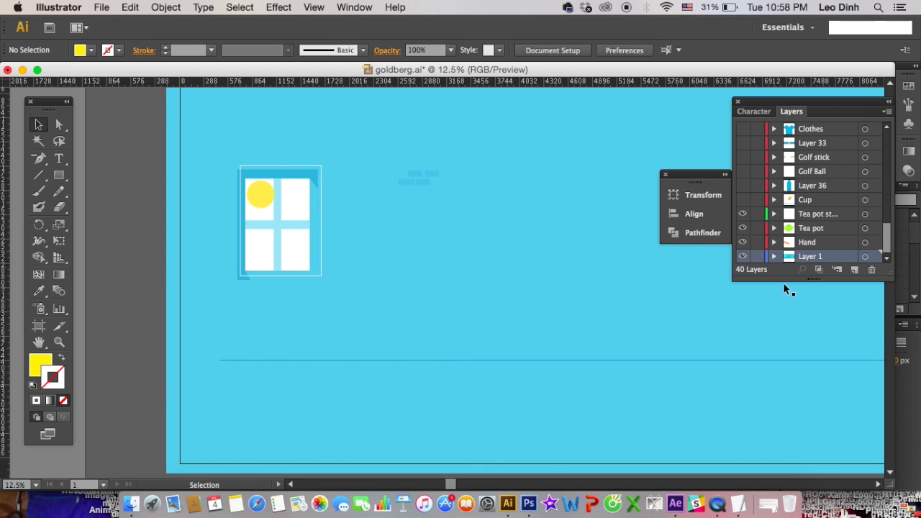
# Step: Paste the beam in place on a new layer, then undo back to the original artwork
pyautogui.click(855, 270)
pyautogui.hotkey('ctrl', 'f')
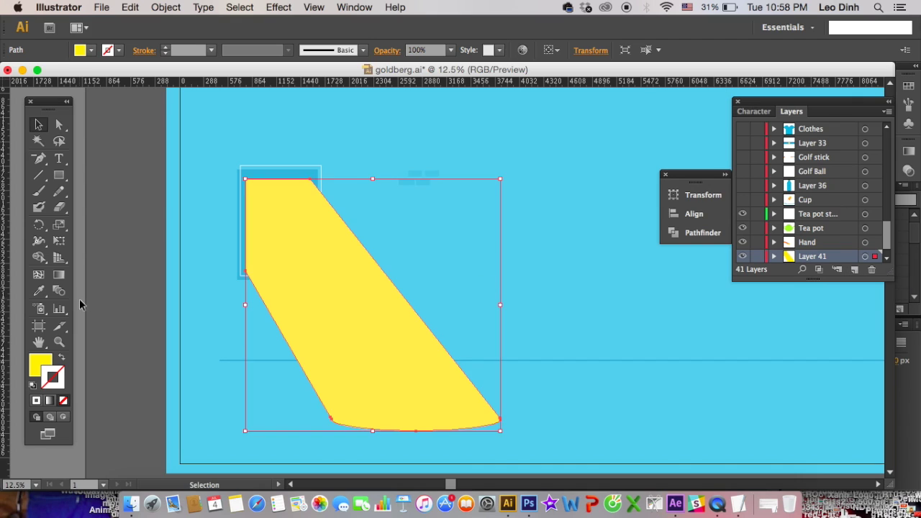
pyautogui.click(137, 292)
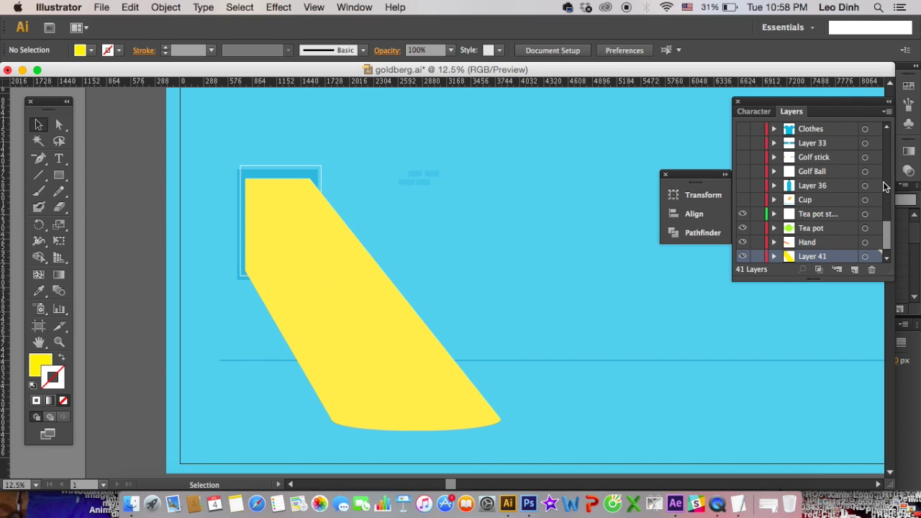
pyautogui.hotkey('ctrl', 'z')
pyautogui.hotkey('ctrl', 'z')
pyautogui.hotkey('ctrl', 'shift', 'z')
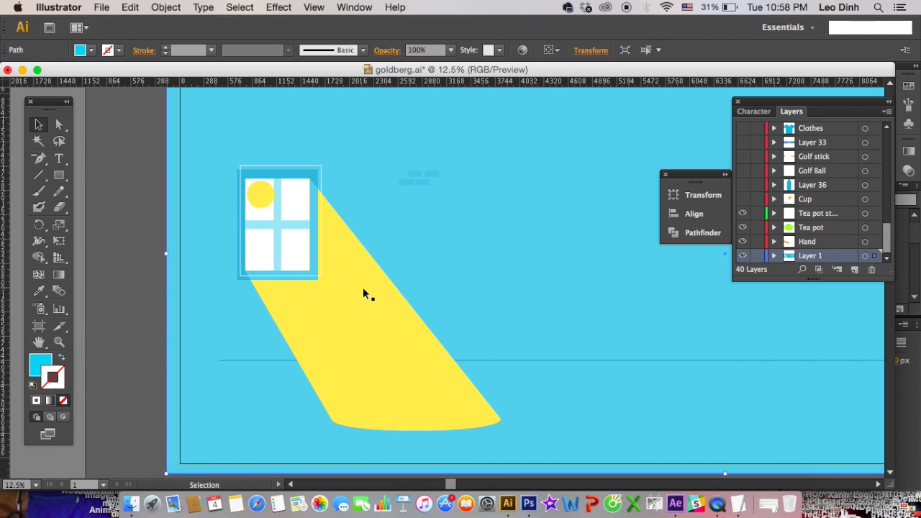
# Step: Open the Transparency settings and briefly isolate the yellow beam group
pyautogui.click(908, 171)
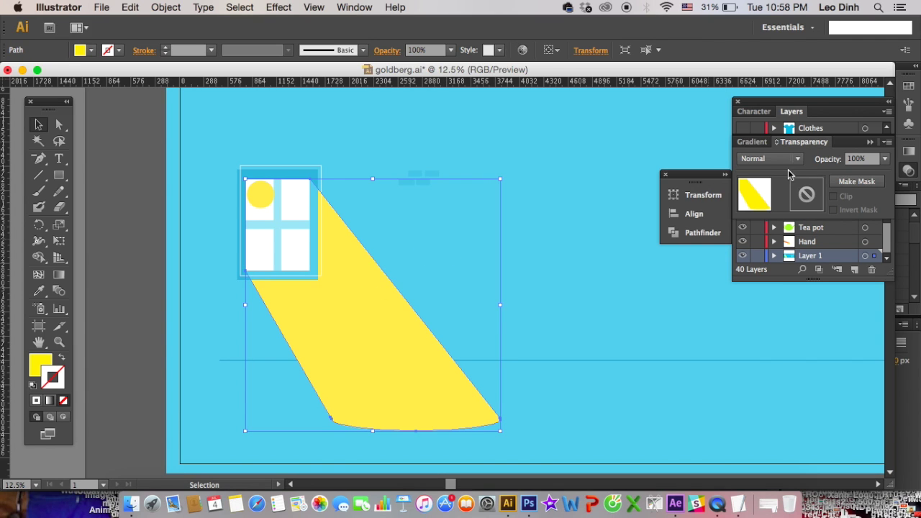
pyautogui.doubleClick(359, 336)
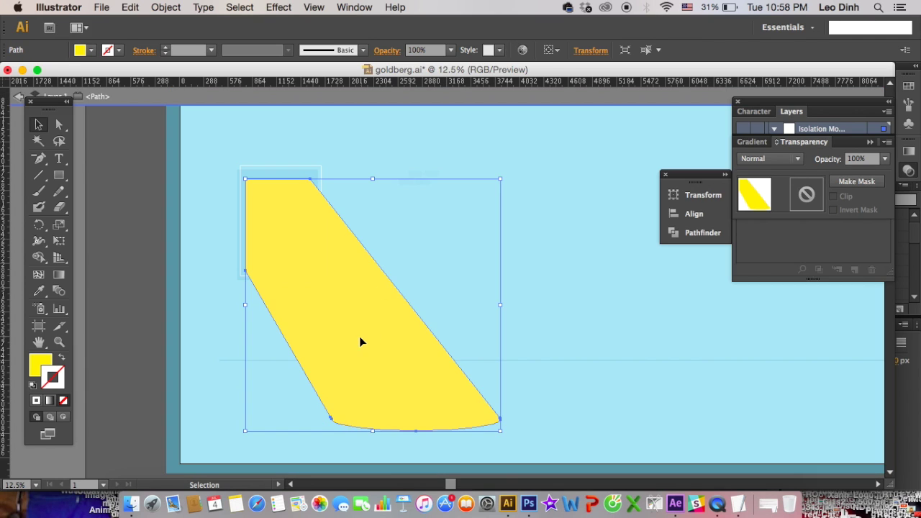
pyautogui.click(555, 298)
pyautogui.doubleClick(432, 293)
# Step: Try moving the Soft Light window pane, undo it, and reselect the pane
pyautogui.click(288, 260)
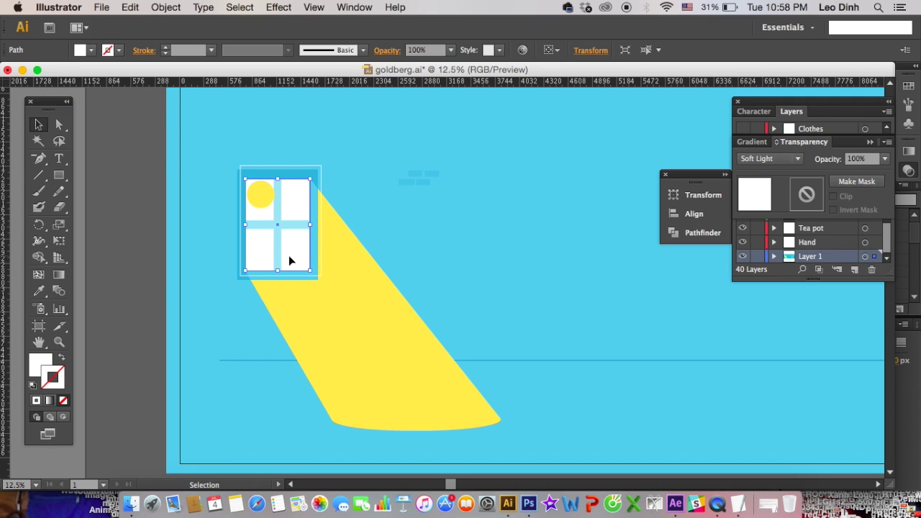
pyautogui.moveTo(277, 252); pyautogui.dragTo(352, 282)
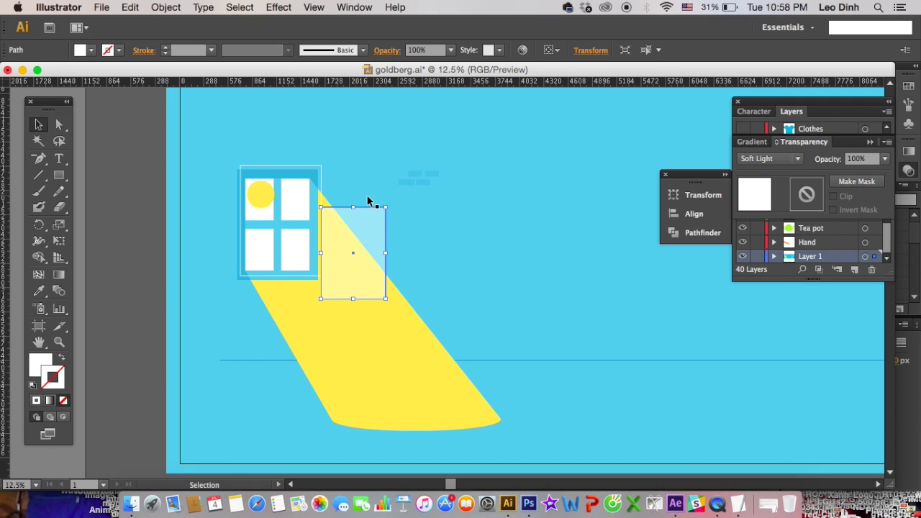
pyautogui.press('super+z')
pyautogui.click(395, 257)
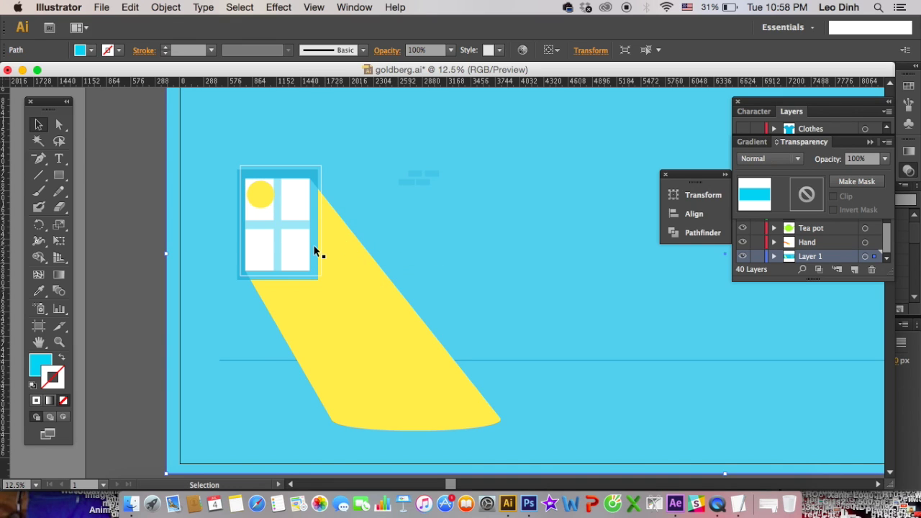
pyautogui.click(293, 249)
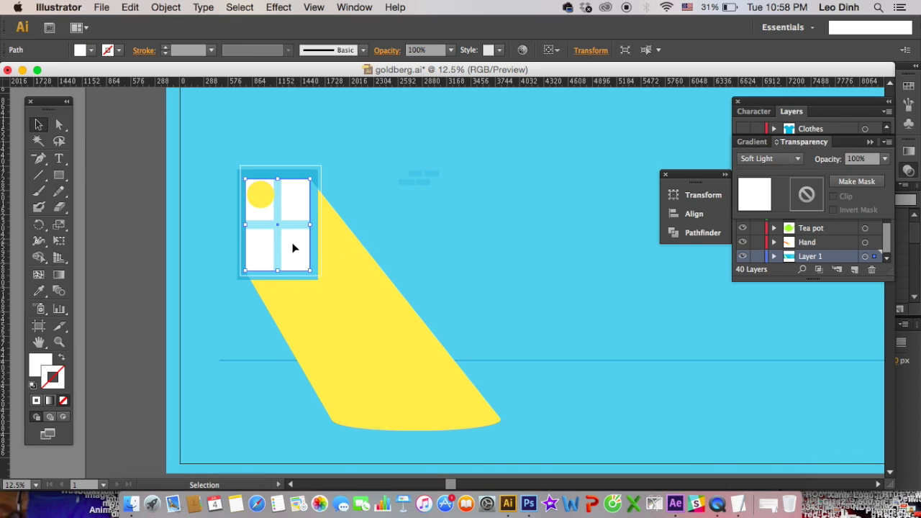
# Step: Navigate up to the window and select its white panes and the blue background
pyautogui.scroll(1, 306, 246)
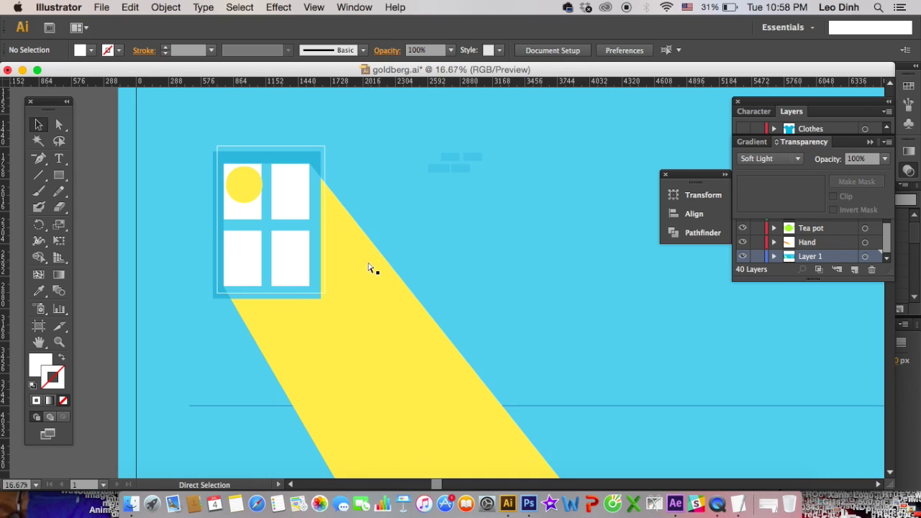
pyautogui.click(438, 267)
pyautogui.scroll(1, 305, 229)
pyautogui.hscroll(-1, 305, 229)
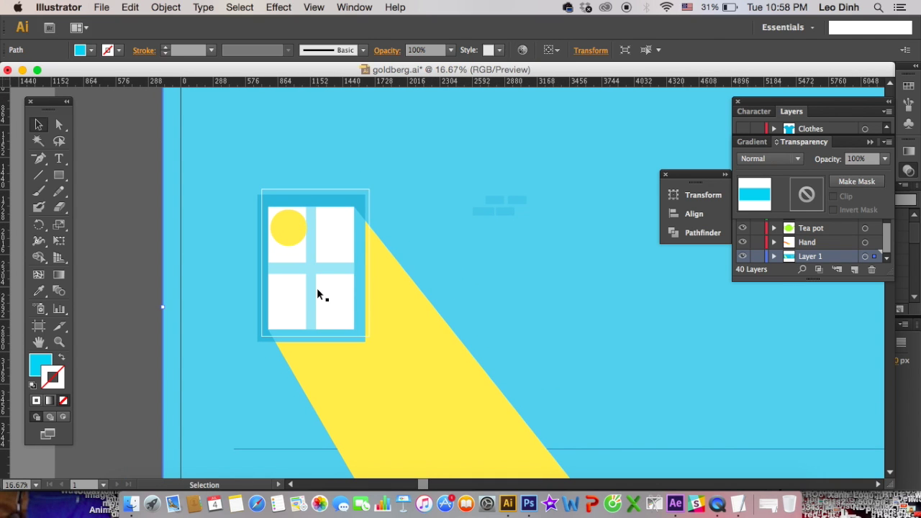
pyautogui.scroll(1, 366, 280)
pyautogui.scroll(1, 372, 288)
pyautogui.scroll(1, 353, 269)
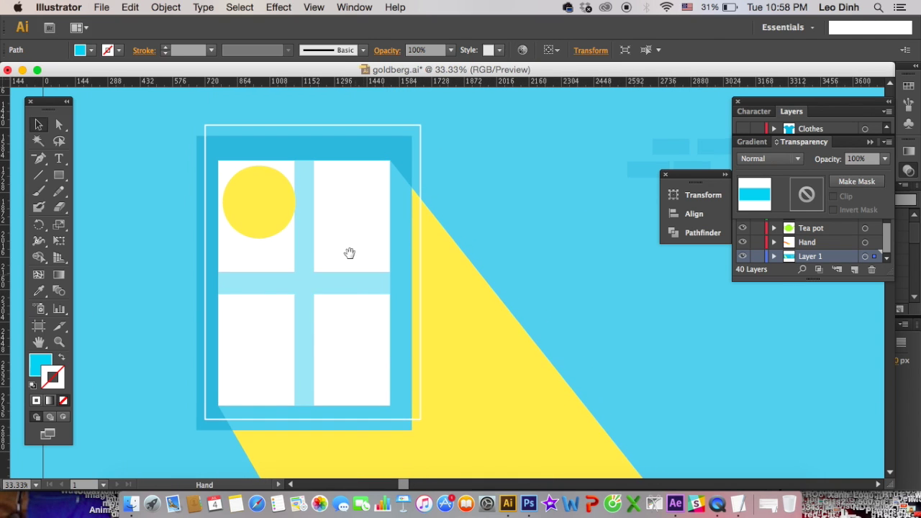
pyautogui.click(311, 156)
pyautogui.click(310, 195)
pyautogui.click(312, 134)
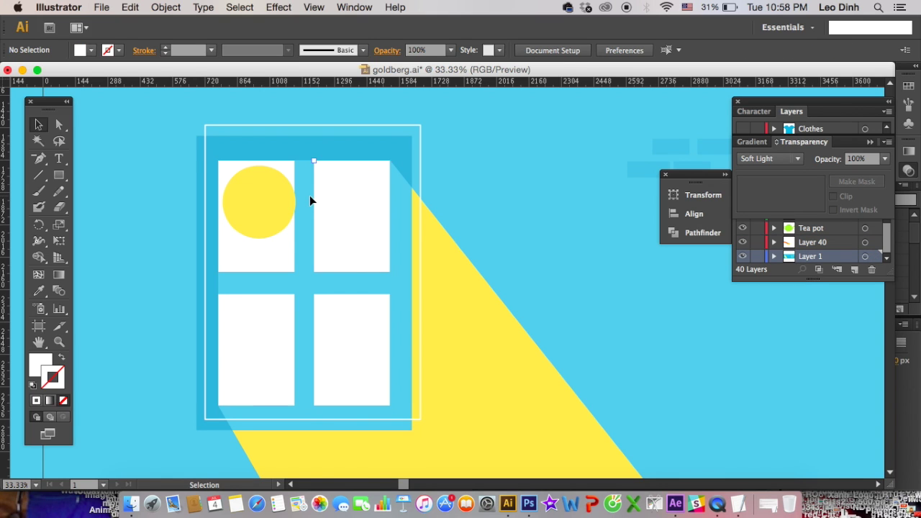
pyautogui.click(306, 143)
pyautogui.click(520, 264)
# Step: Move the yellow beam onto a new layer and hide that layer
pyautogui.moveTo(462, 335); pyautogui.dragTo(379, 211)
pyautogui.scroll(-1, 409, 267)
pyautogui.click(327, 272)
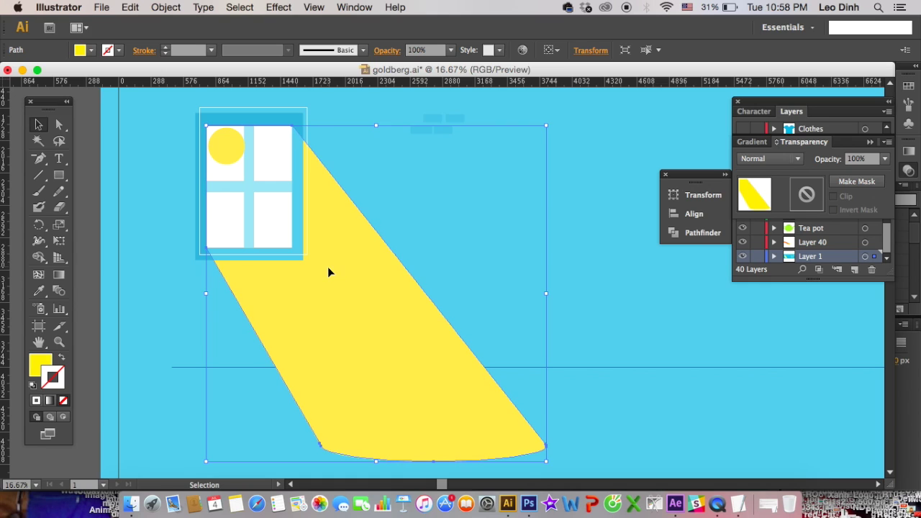
pyautogui.press('Delete')
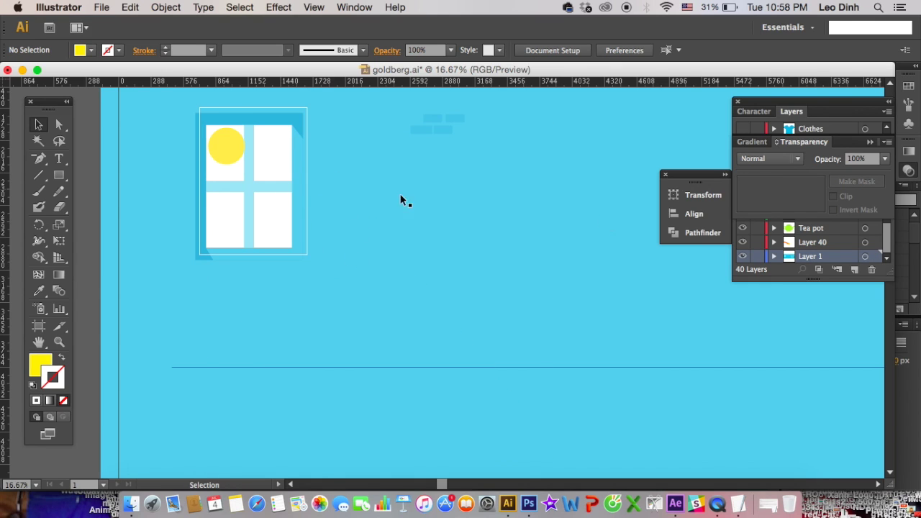
pyautogui.click(852, 271)
pyautogui.hotkey('ctrl', 'f')
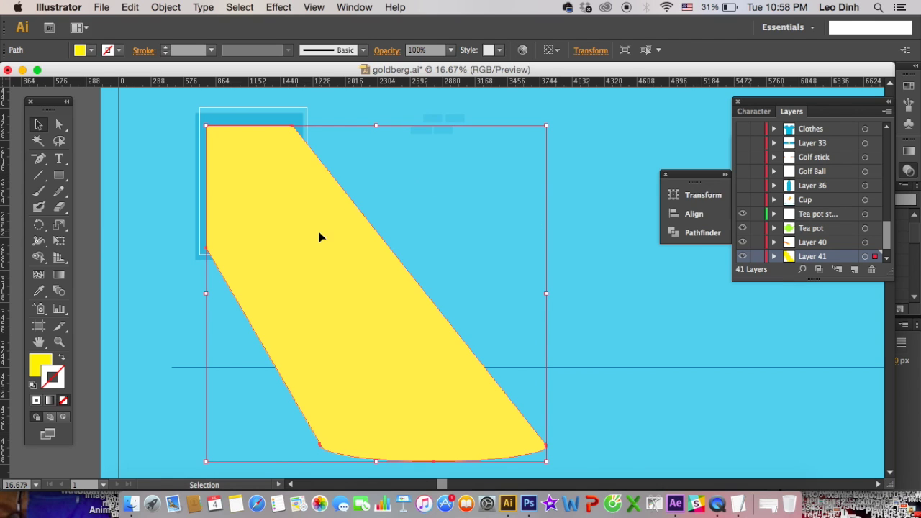
pyautogui.click(743, 256)
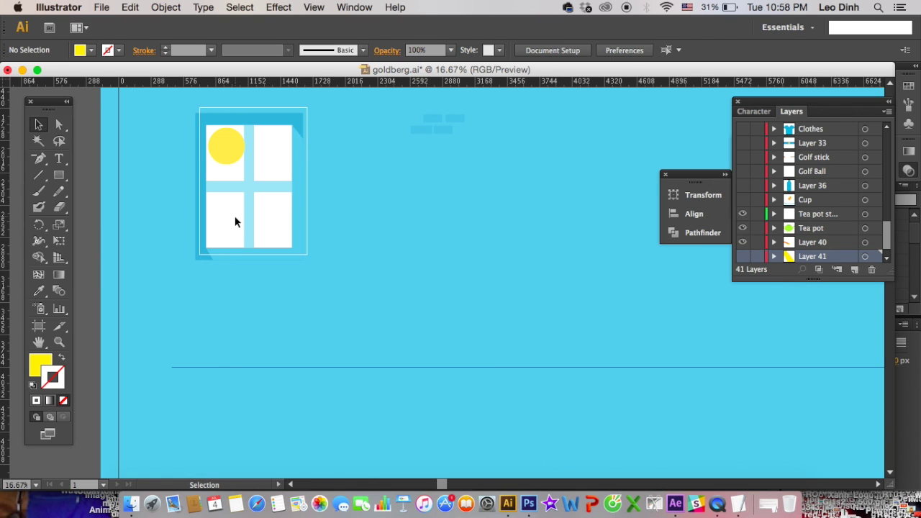
# Step: Try moving the window and sun circle, then undo the recent edits
pyautogui.click(234, 216)
pyautogui.keyDown('shift'); pyautogui.click(225, 155); pyautogui.keyUp('shift')
pyautogui.moveTo(227, 155); pyautogui.dragTo(354, 211)
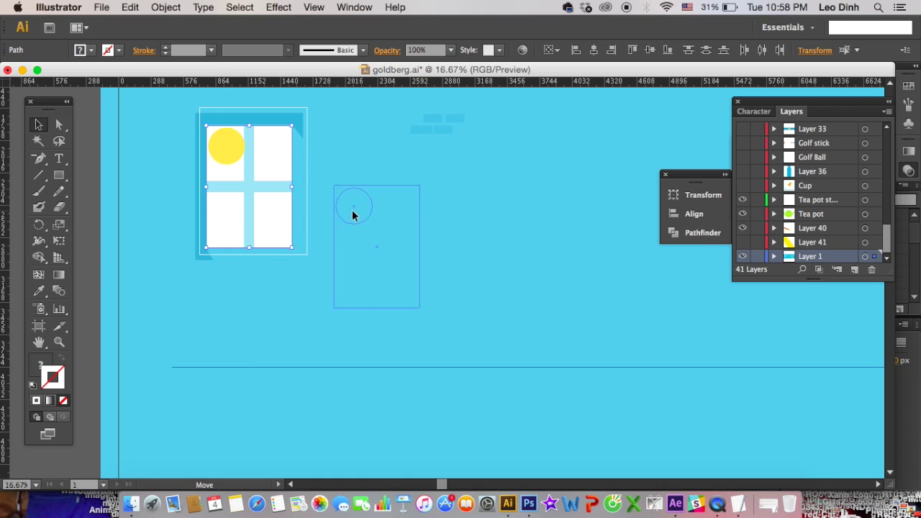
pyautogui.press('super+z')
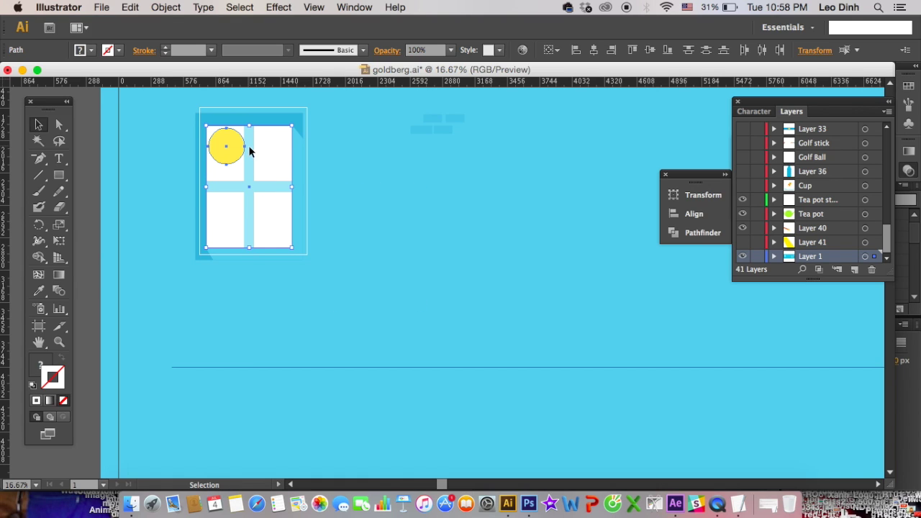
pyautogui.click(291, 225)
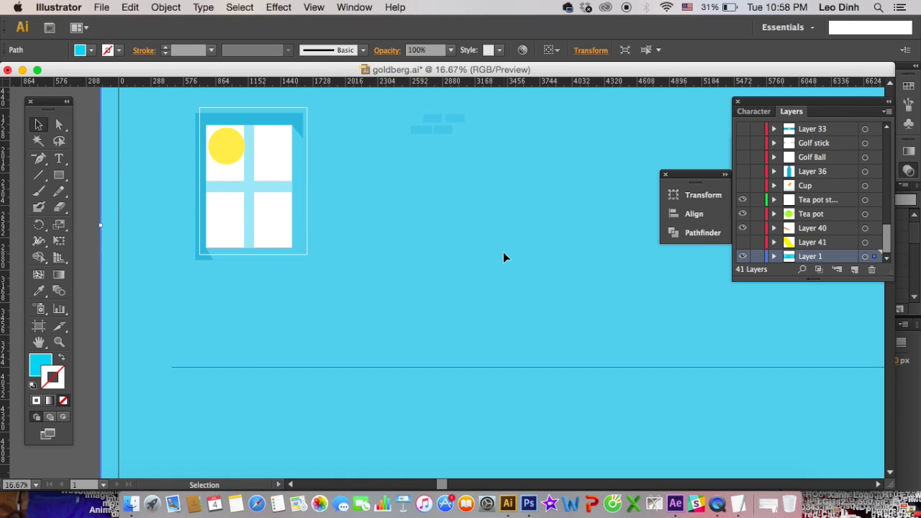
pyautogui.press('super+z')
pyautogui.press('super+z')
pyautogui.press('super+z')
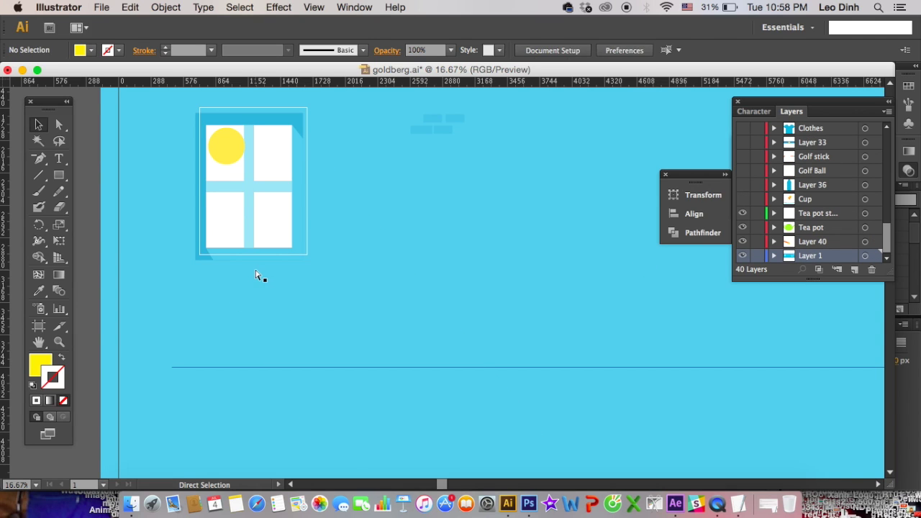
pyautogui.press('super+z')
# Step: Test-move the window frame and yellow circle, then undo both moves
pyautogui.press('v')
pyautogui.click(264, 207)
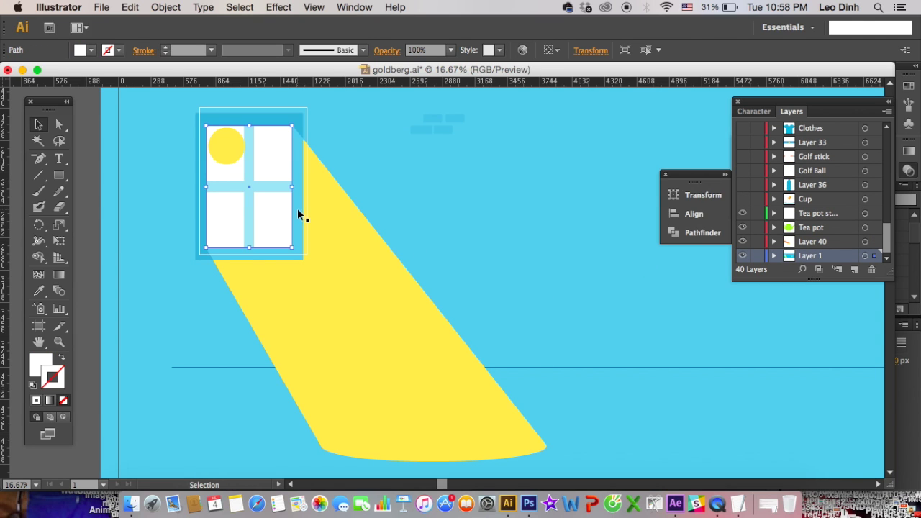
pyautogui.click(297, 208)
pyautogui.moveTo(296, 164); pyautogui.dragTo(274, 185)
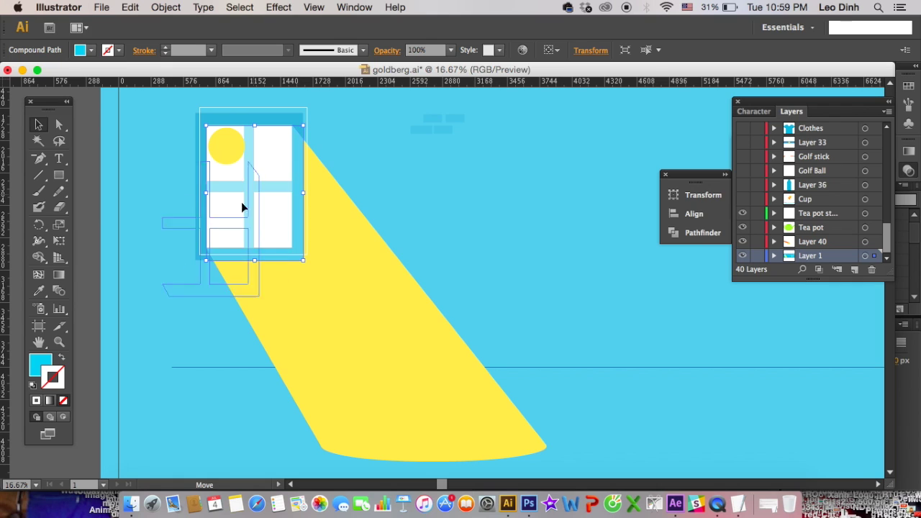
pyautogui.moveTo(233, 144); pyautogui.dragTo(200, 178)
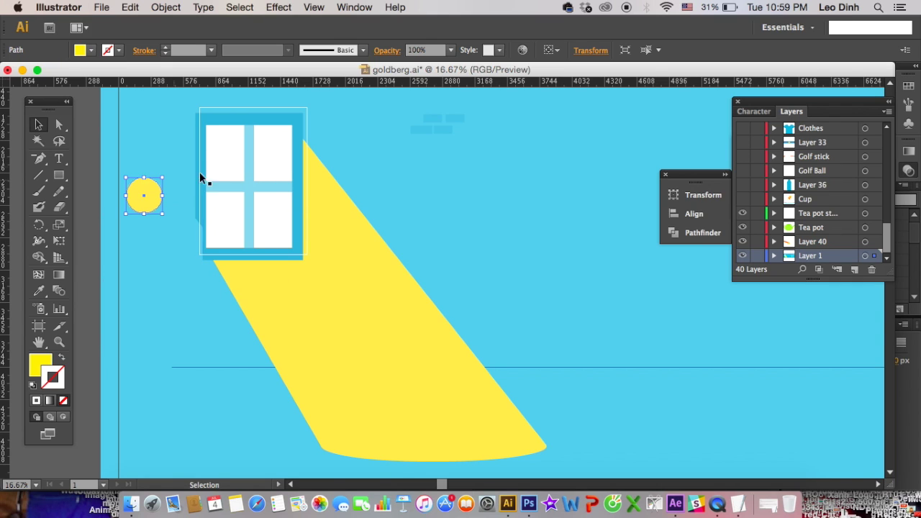
pyautogui.press('super+z')
pyautogui.press('super+z')
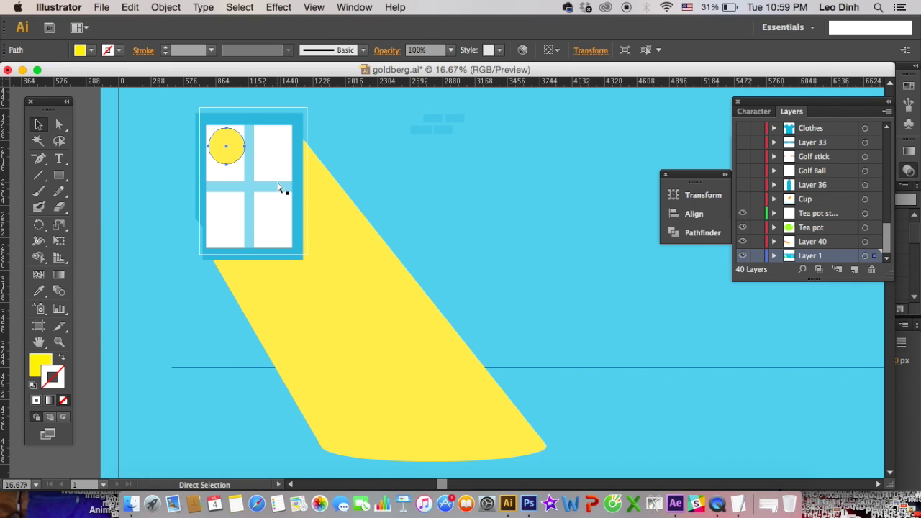
pyautogui.press('super+z')
# Step: Cut the window and light beam and paste them in place on a new layer
pyautogui.press('super+minus')
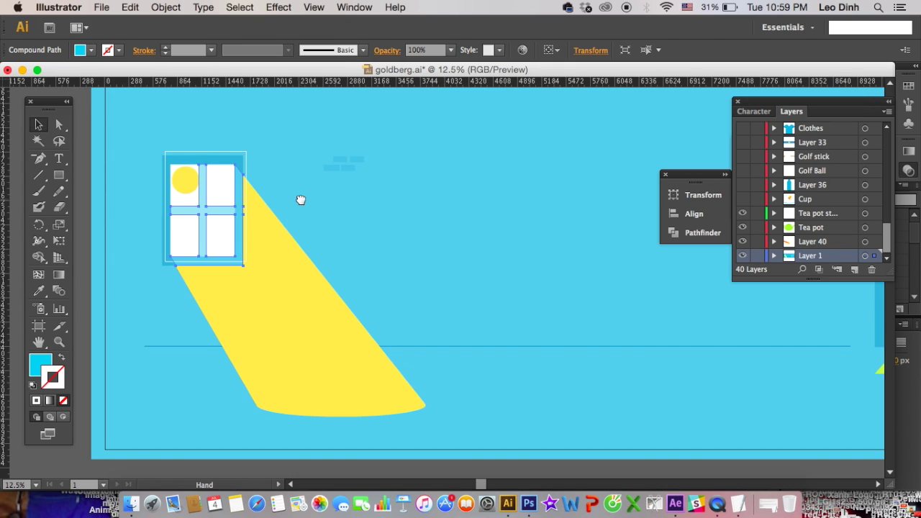
pyautogui.hscroll(-3, 300, 199)
pyautogui.click(743, 256)
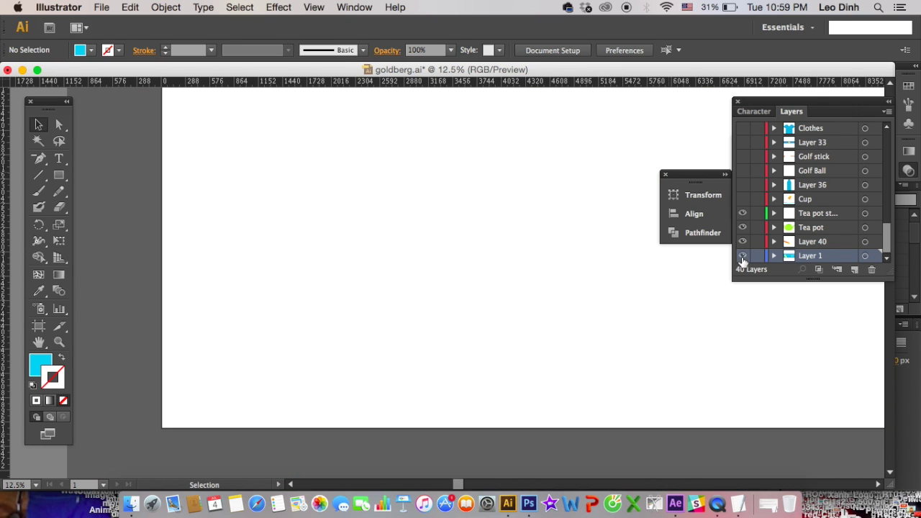
pyautogui.moveTo(119, 173); pyautogui.dragTo(363, 281)
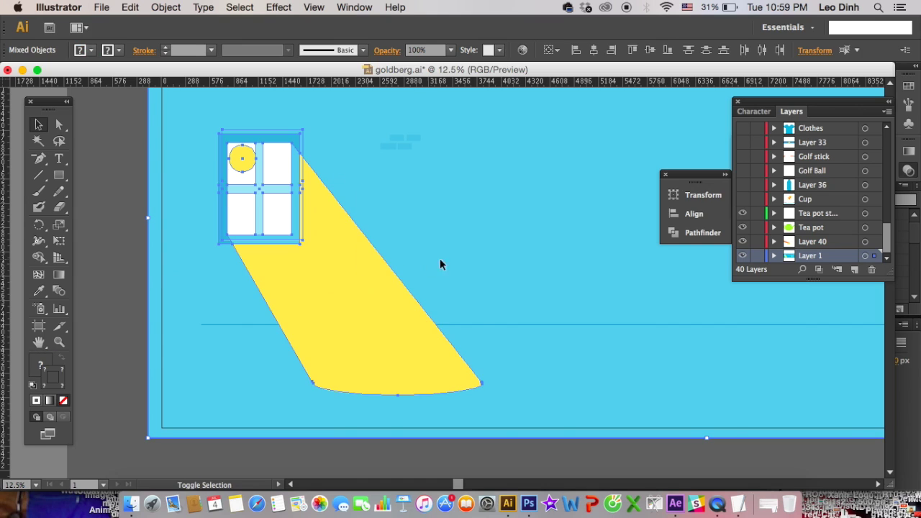
pyautogui.press('Delete')
pyautogui.click(855, 269)
pyautogui.hotkey('ctrl', 'f')
# Step: Rename the new Layer 41 to 'Windows'
pyautogui.doubleClick(815, 256)
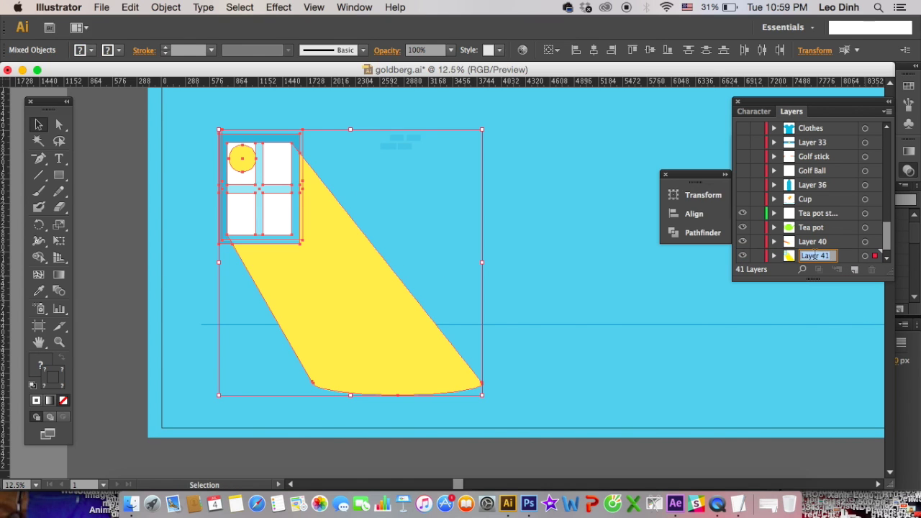
pyautogui.write('Windows')
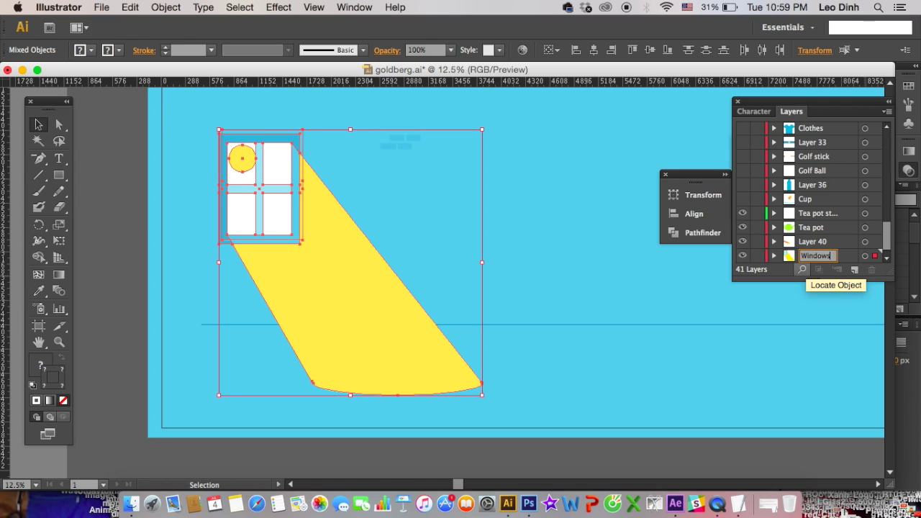
pyautogui.press('Return')
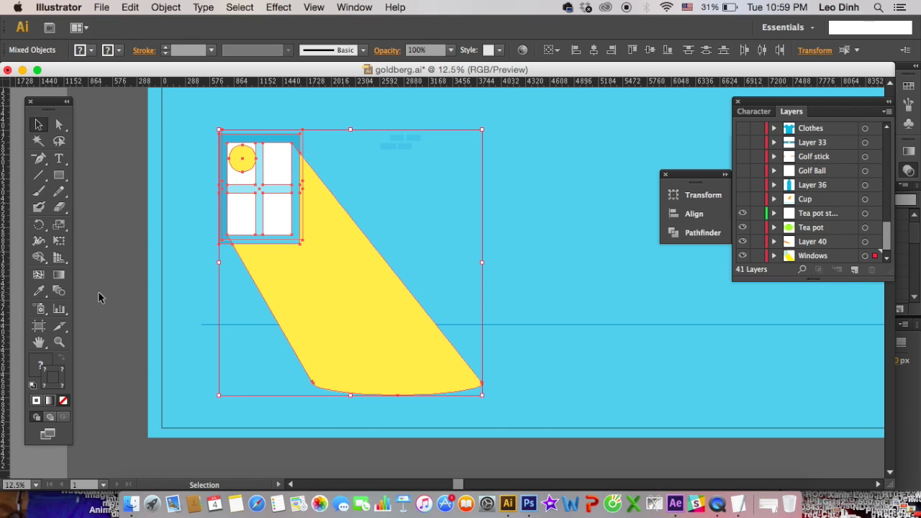
pyautogui.click(99, 297)
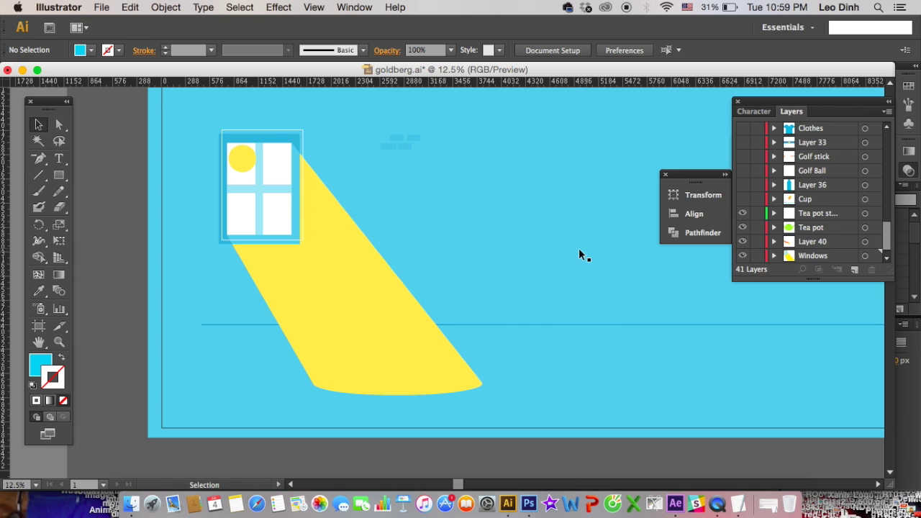
pyautogui.press('cmd+minus')
# Step: Hide the teapot, Layer 40 and Windows layers while framing the artboard
pyautogui.moveTo(472, 222); pyautogui.dragTo(427, 239)
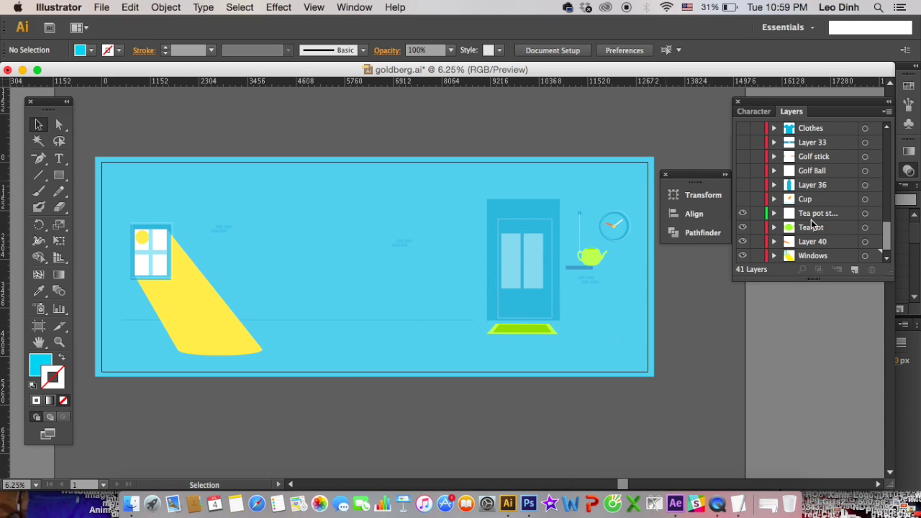
pyautogui.scroll(-1, 813, 224)
pyautogui.moveTo(743, 200); pyautogui.dragTo(744, 235)
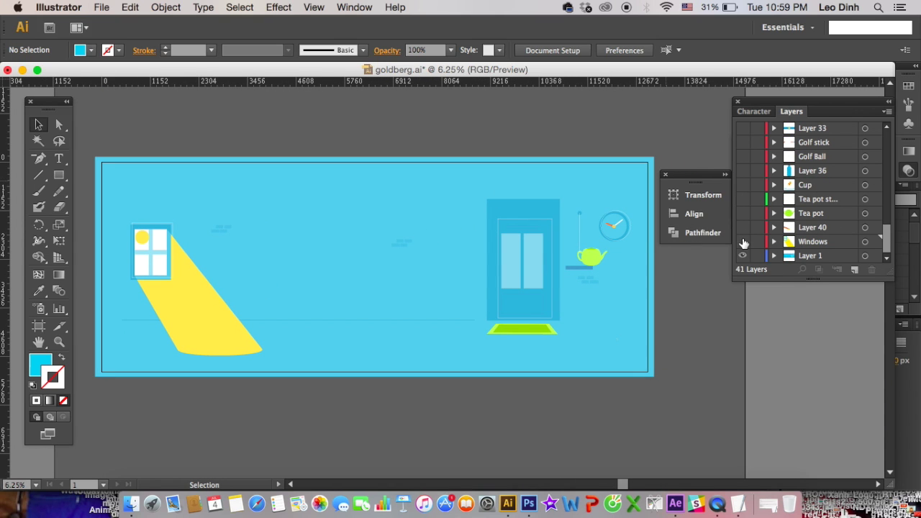
pyautogui.moveTo(440, 282); pyautogui.dragTo(498, 282)
pyautogui.moveTo(557, 237); pyautogui.dragTo(493, 236)
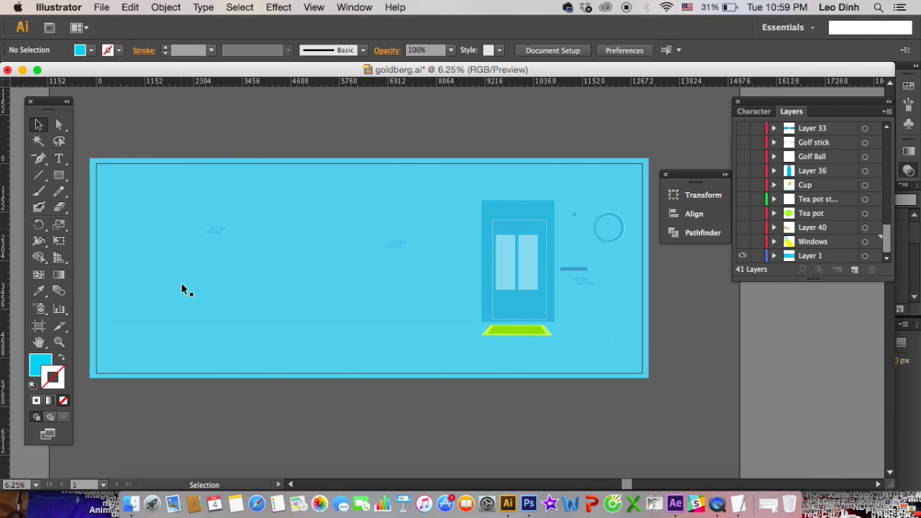
pyautogui.moveTo(248, 287); pyautogui.dragTo(274, 284)
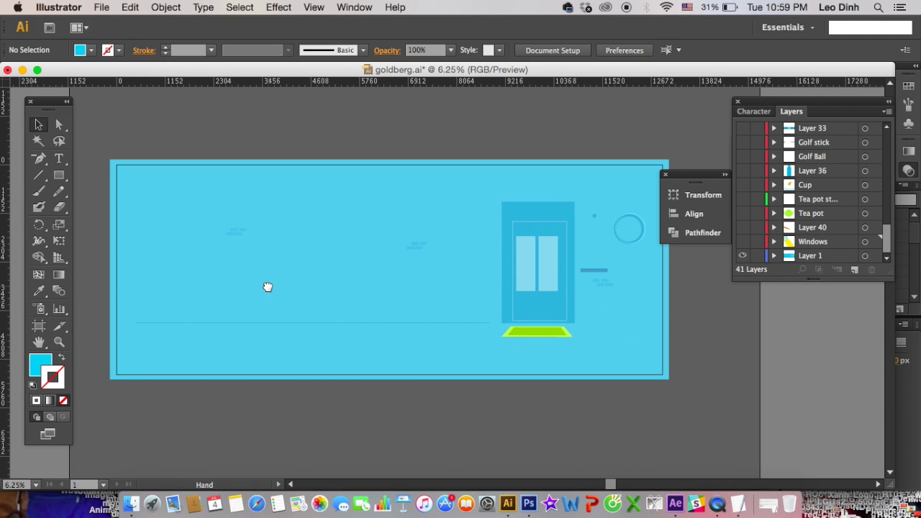
# Step: Turn visibility on down the whole layer list, restoring the billiard balls, shirt and teapot
pyautogui.moveTo(742, 242); pyautogui.dragTo(743, 142)
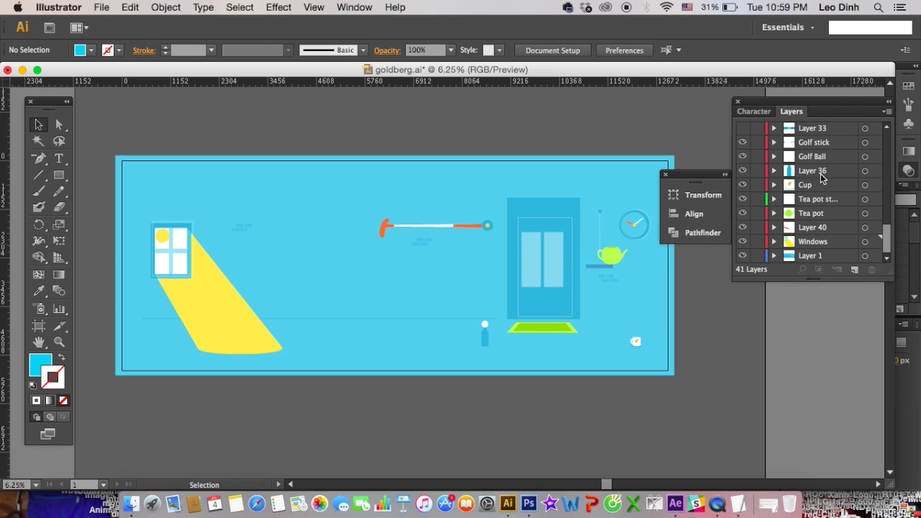
pyautogui.scroll(3, 819, 182)
pyautogui.moveTo(745, 206); pyautogui.dragTo(742, 142)
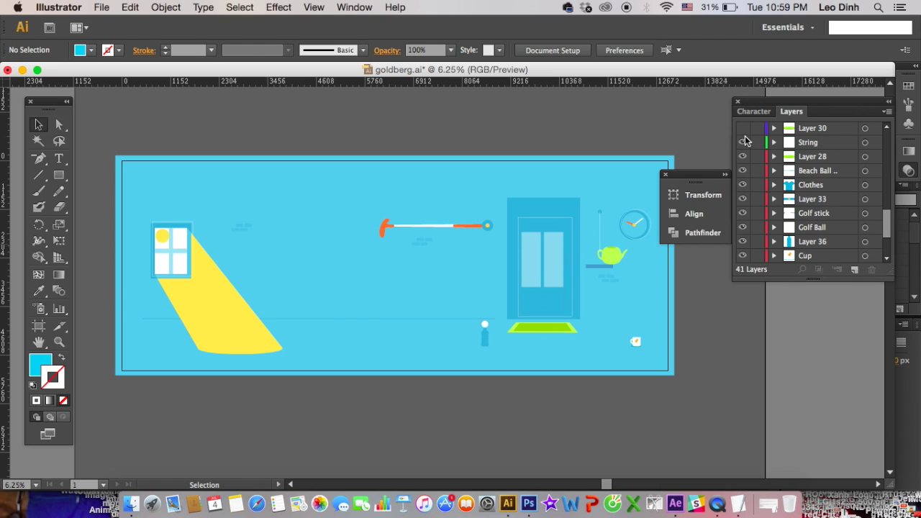
pyautogui.scroll(3, 743, 216)
pyautogui.scroll(3, 743, 220)
pyautogui.moveTo(745, 259); pyautogui.dragTo(742, 142)
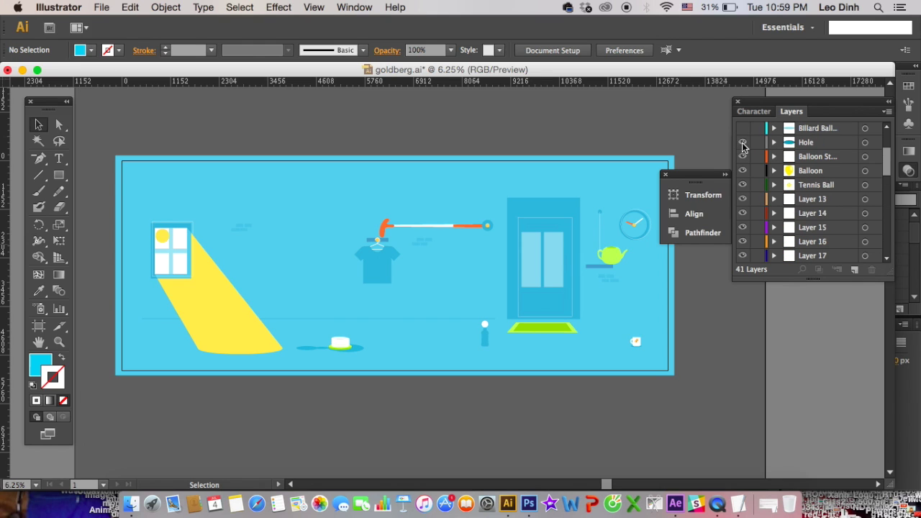
pyautogui.scroll(3, 763, 186)
pyautogui.moveTo(744, 189); pyautogui.dragTo(742, 129)
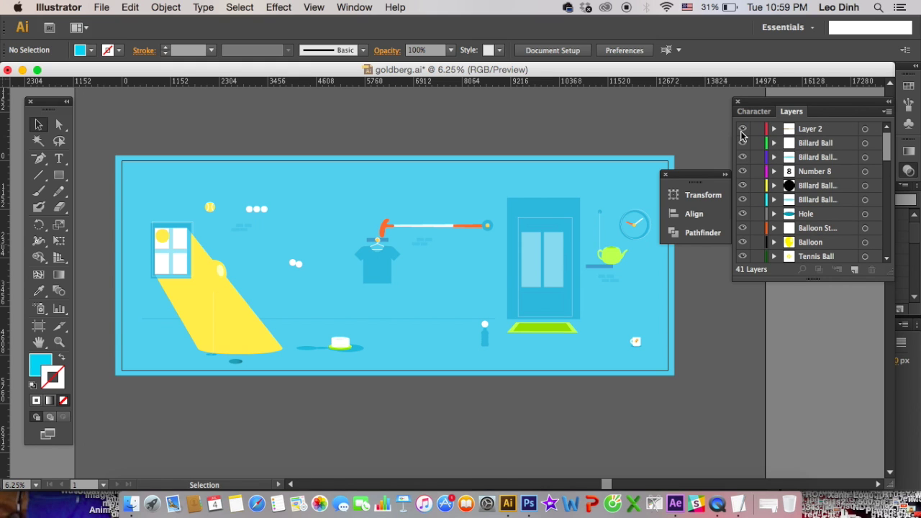
pyautogui.hscroll(-3, 417, 200)
pyautogui.scroll(1, 469, 197)
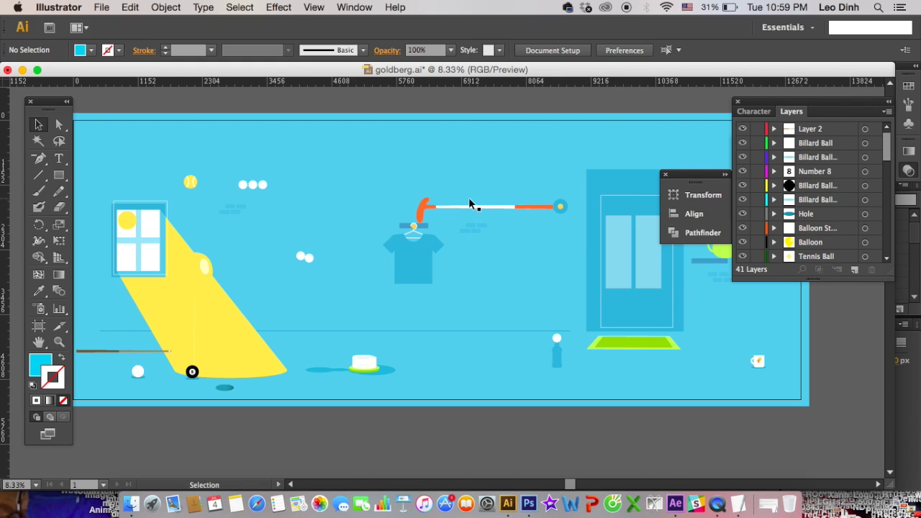
pyautogui.hscroll(-3, 365, 268)
pyautogui.scroll(-2, 365, 268)
pyautogui.hscroll(3, 442, 303)
pyautogui.scroll(2, 442, 303)
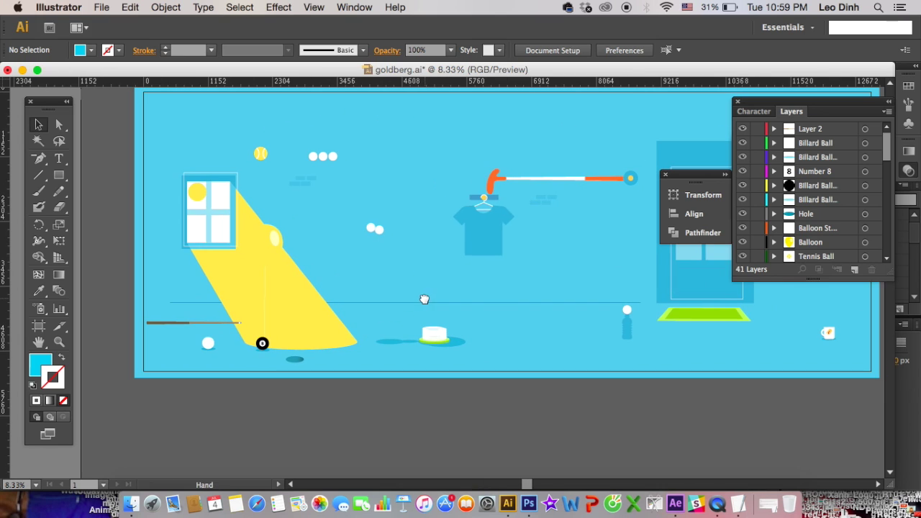